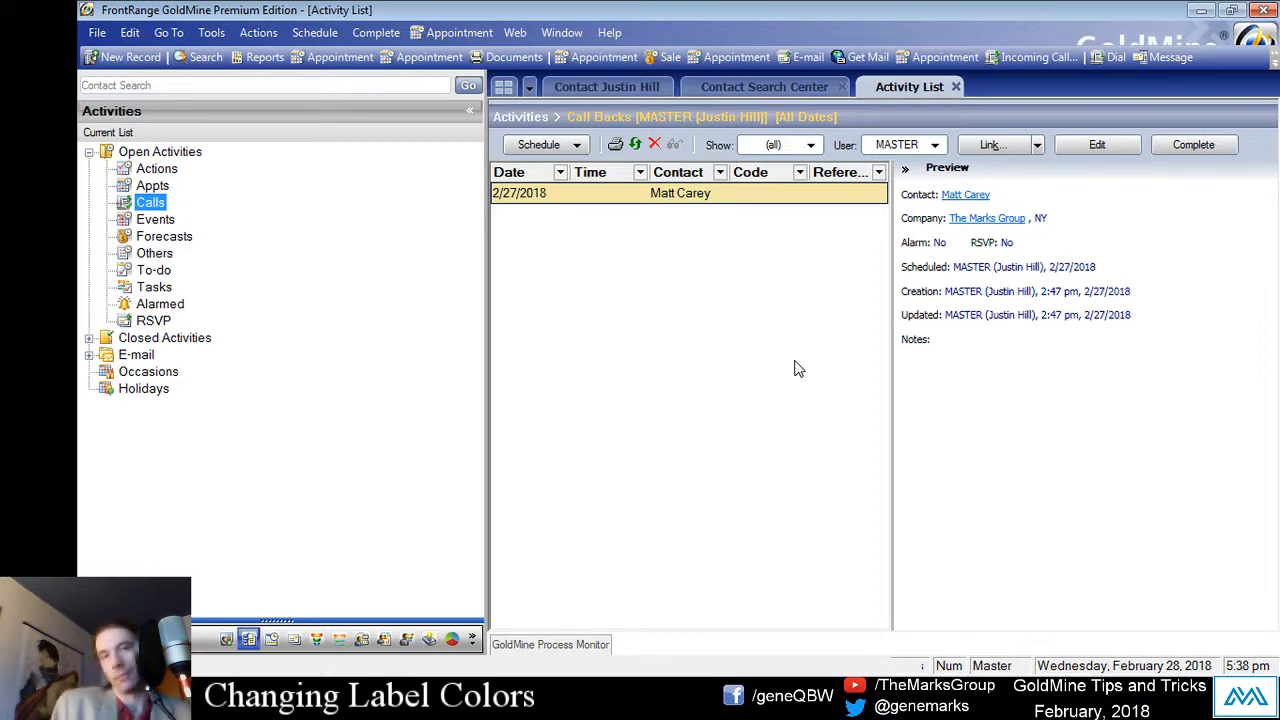
Step: Leave the Activity List and return to the open Marks Group contact record
click(602, 88)
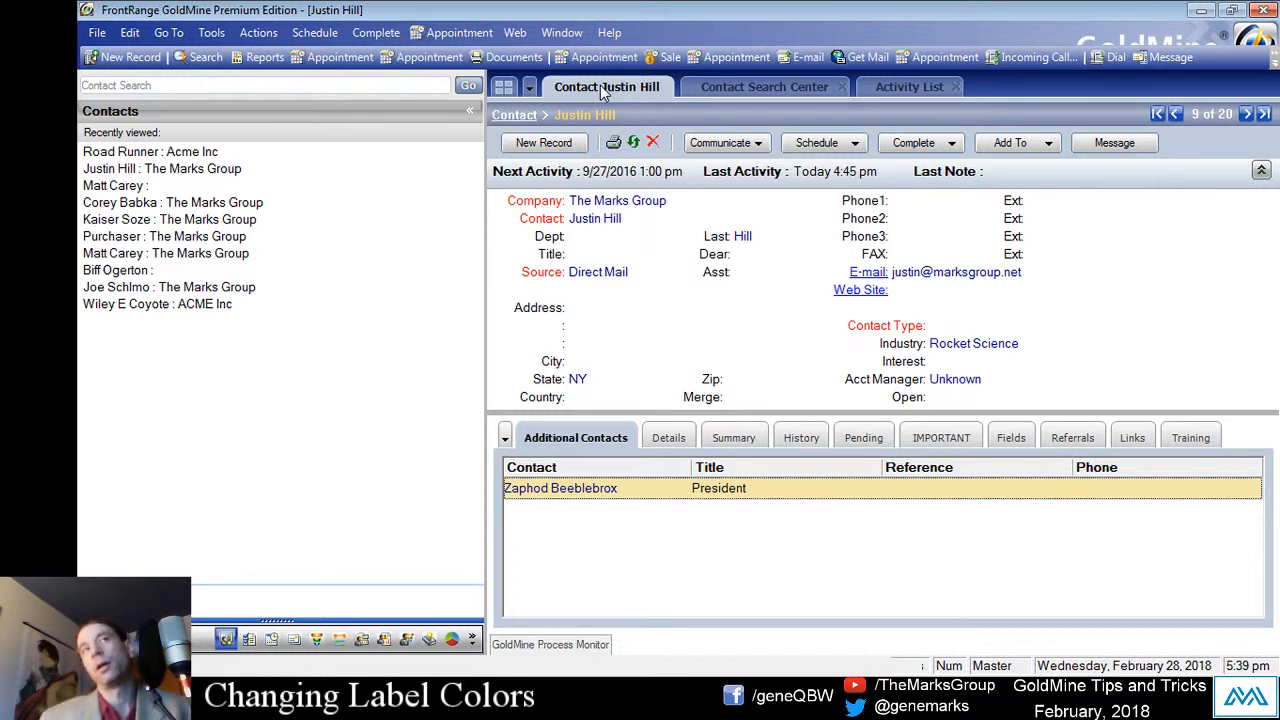
right_click(887, 310)
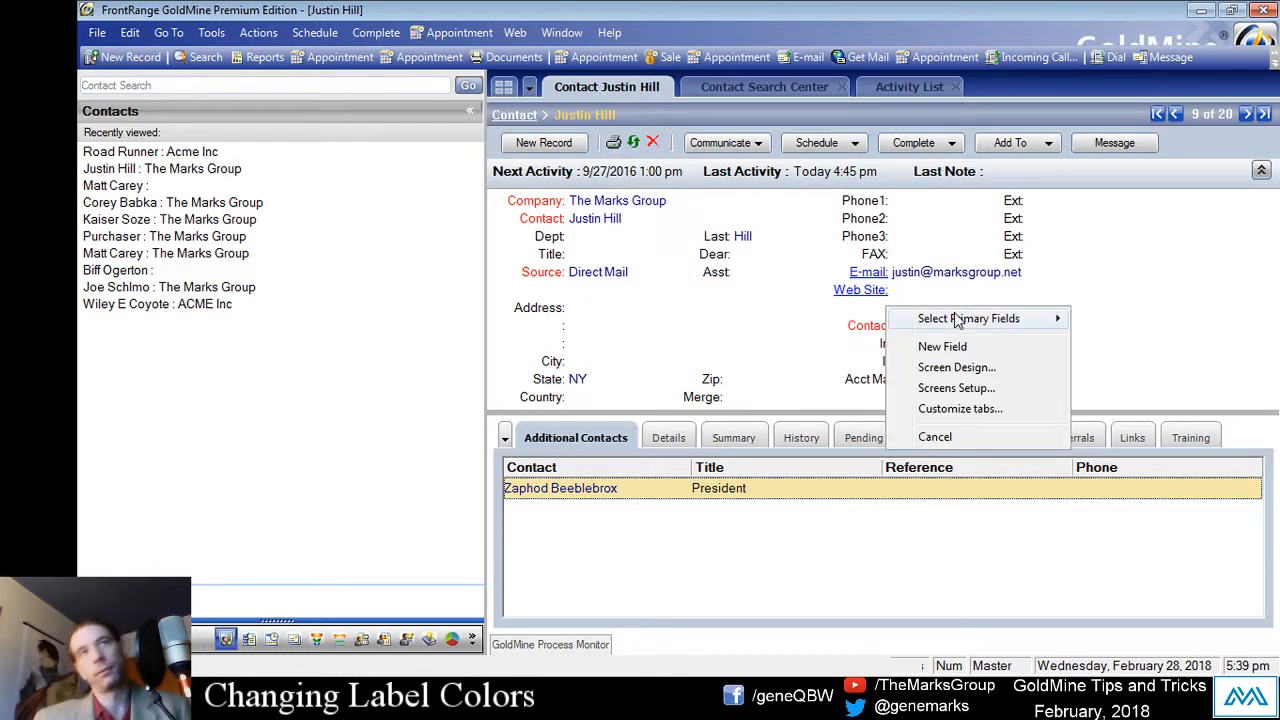
mouse_move(955, 317)
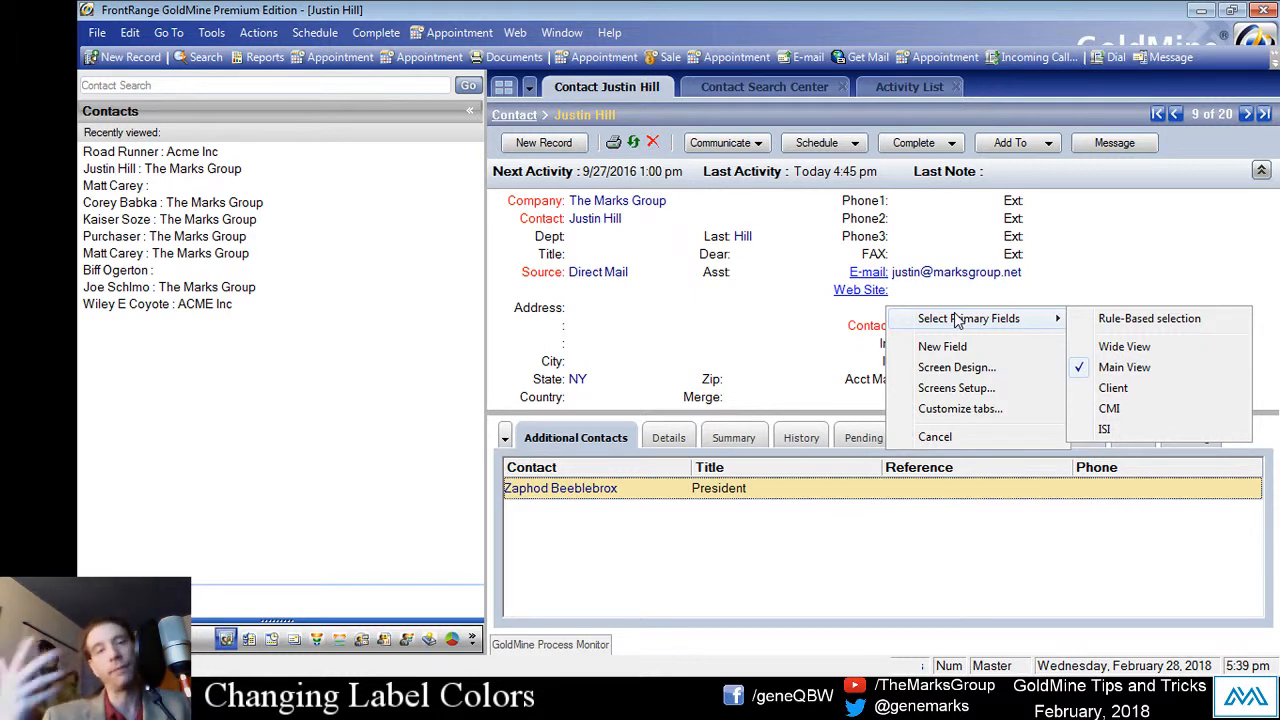
click(1124, 346)
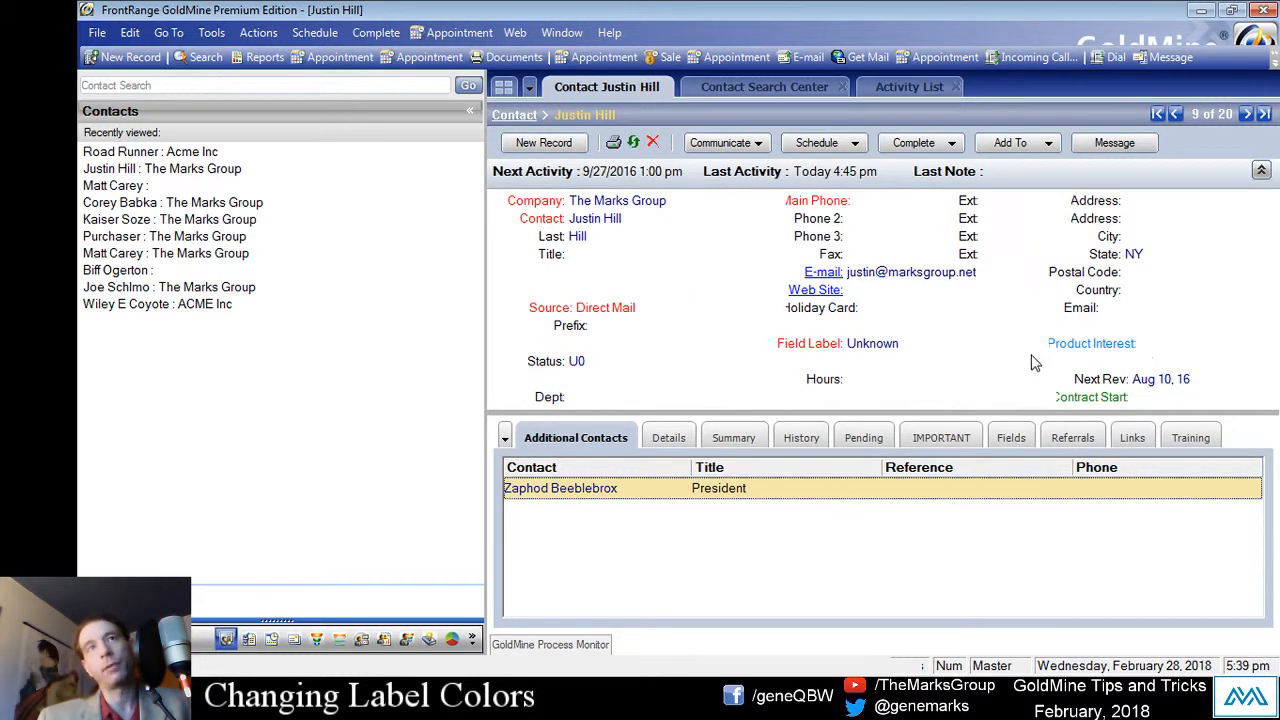
right_click(1063, 362)
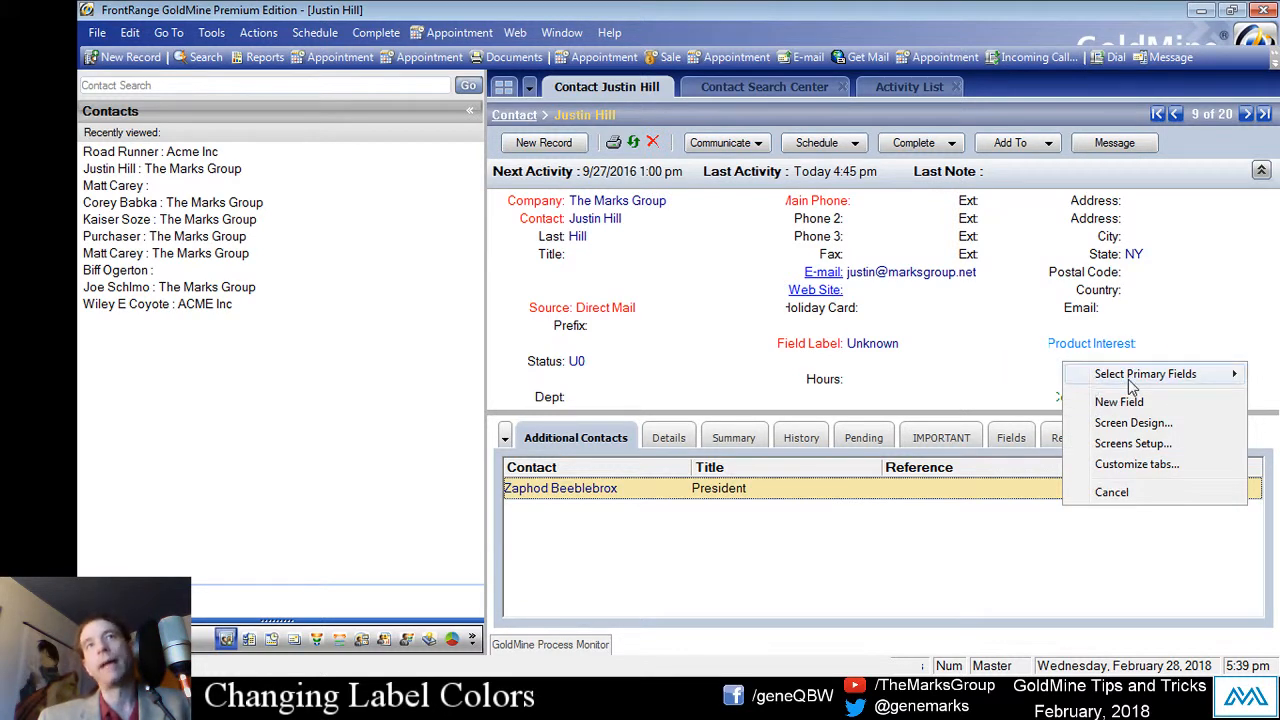
mouse_move(1131, 378)
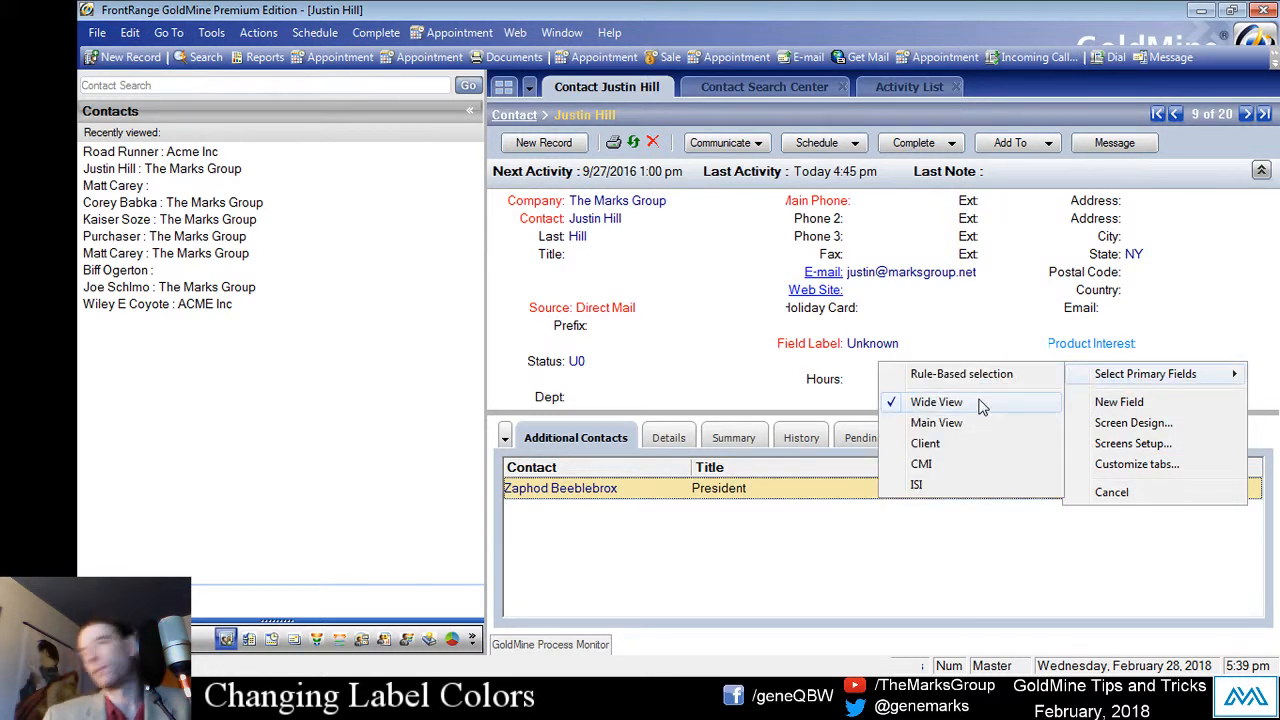
click(968, 423)
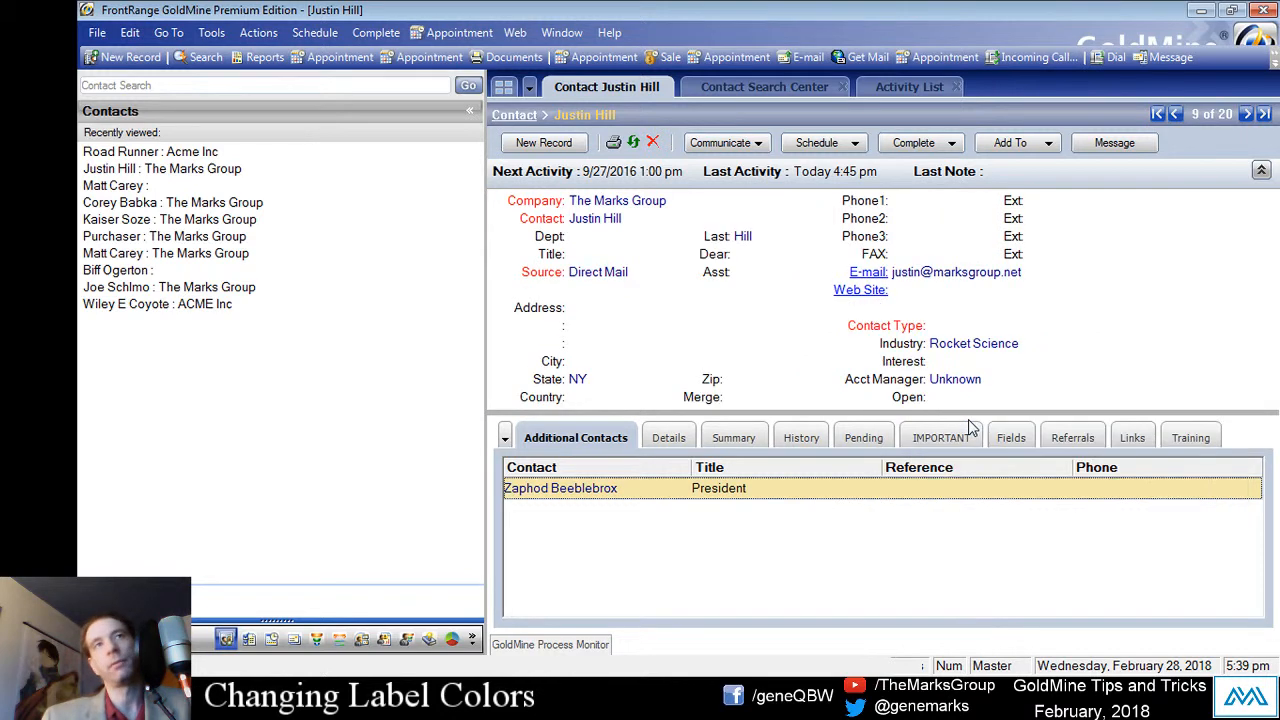
right_click(814, 394)
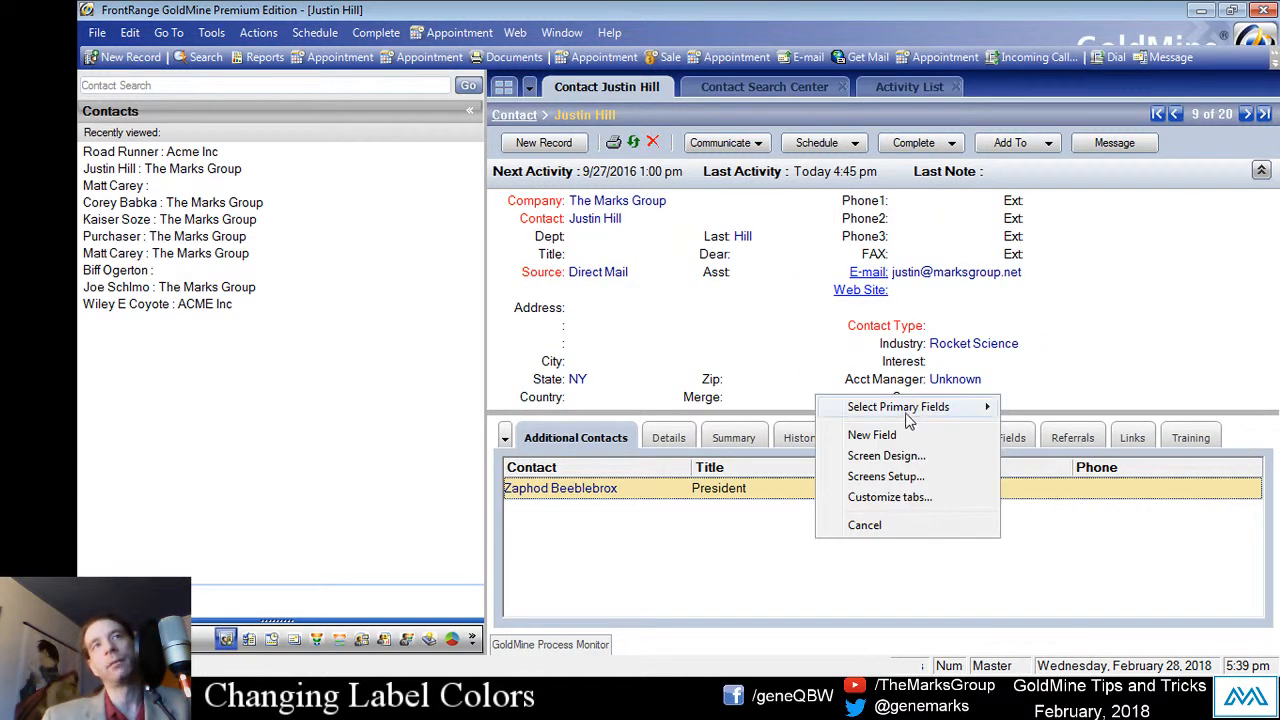
mouse_move(953, 412)
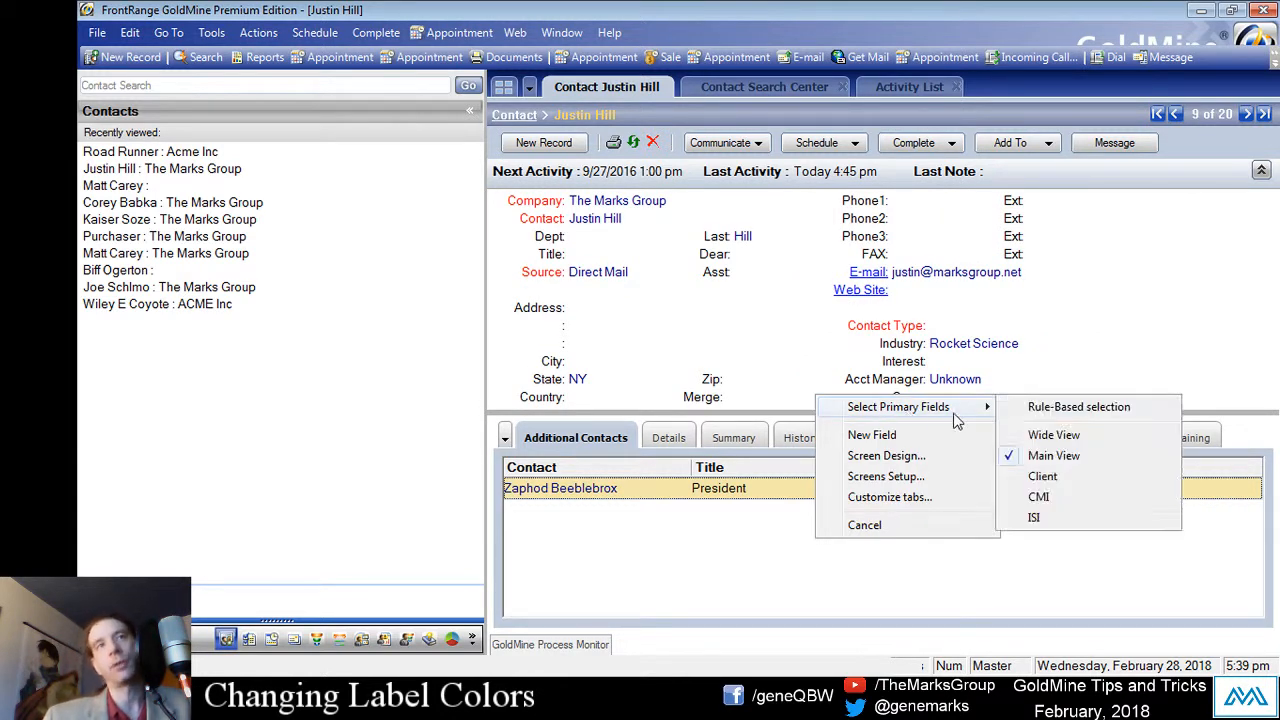
click(1052, 452)
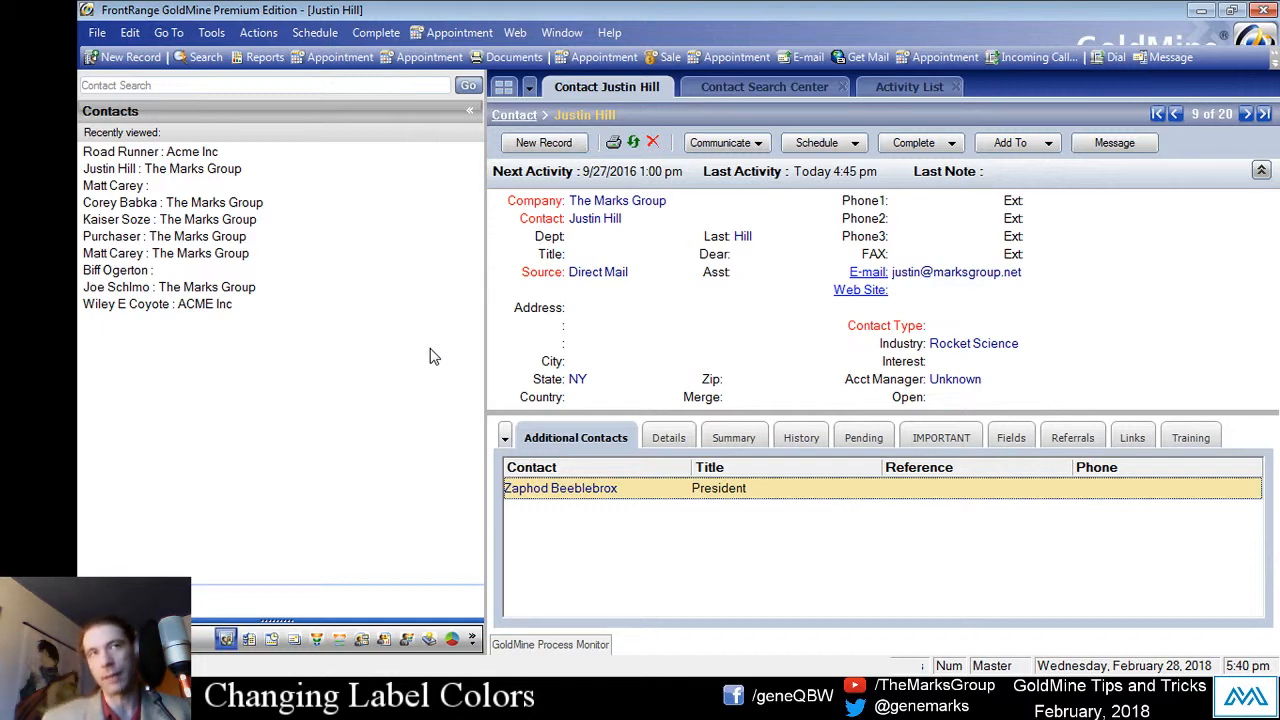
right_click(512, 348)
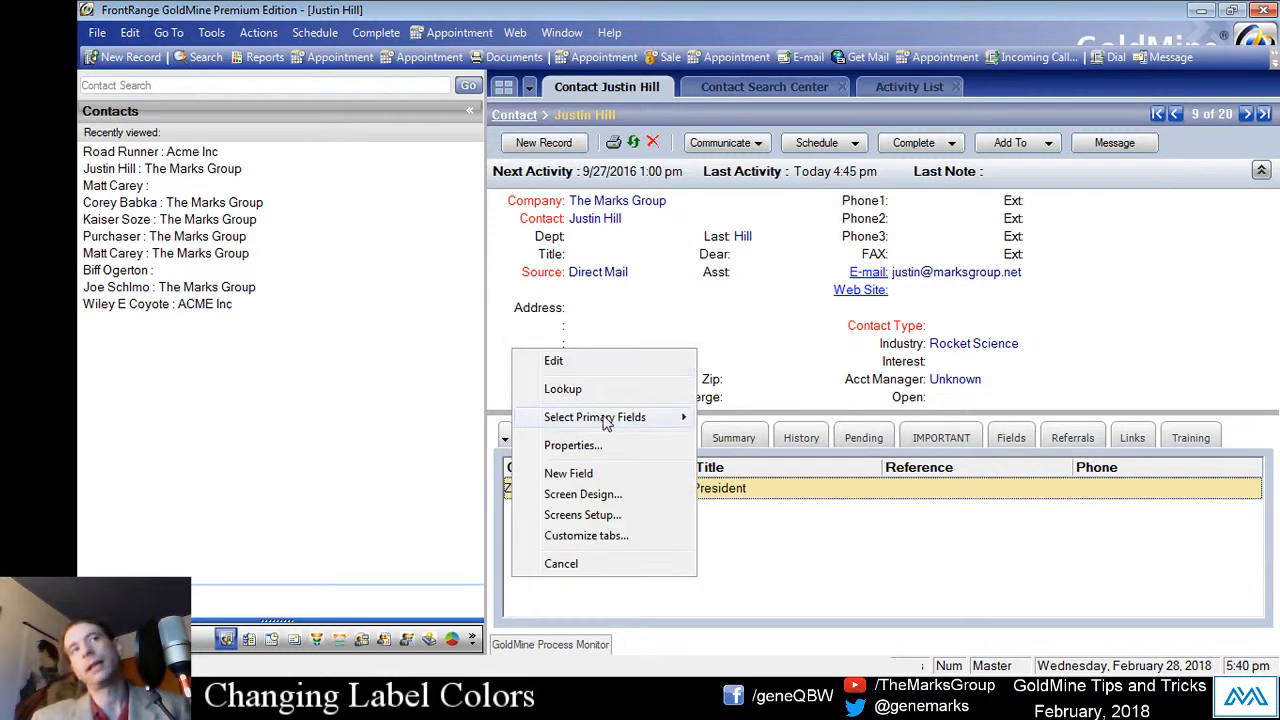
mouse_move(606, 417)
click(750, 445)
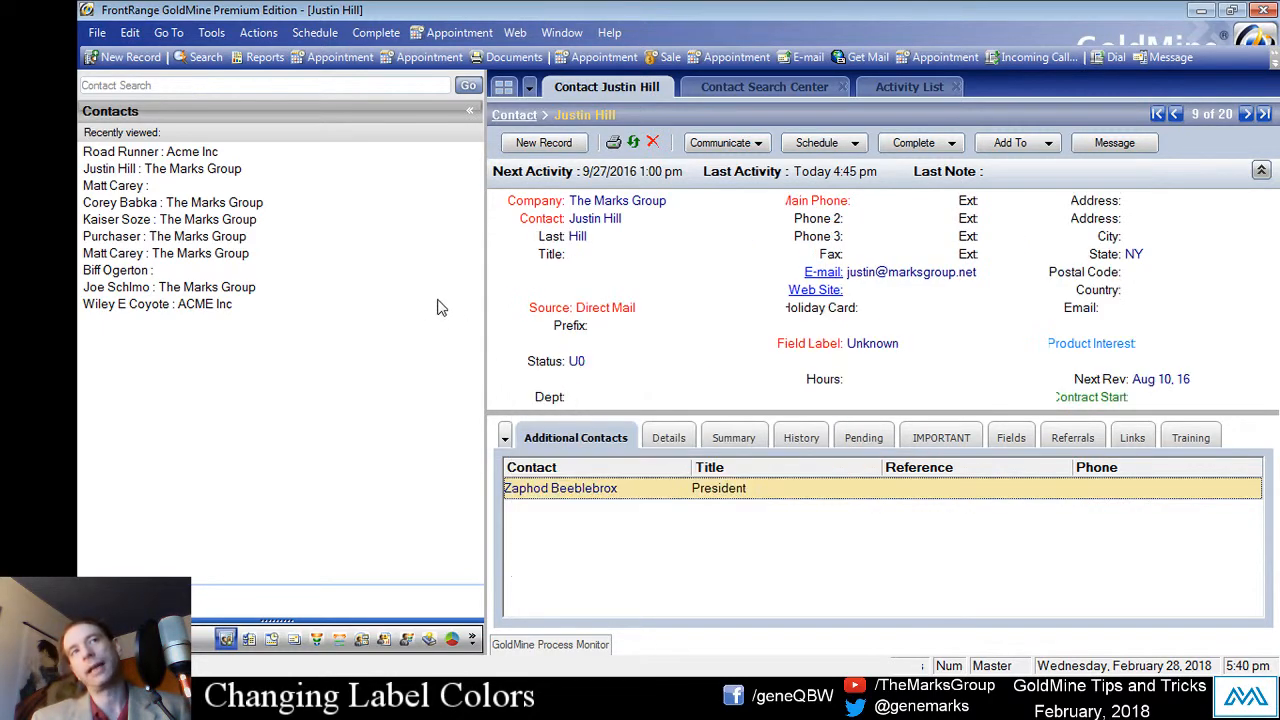
right_click(512, 348)
mouse_move(566, 366)
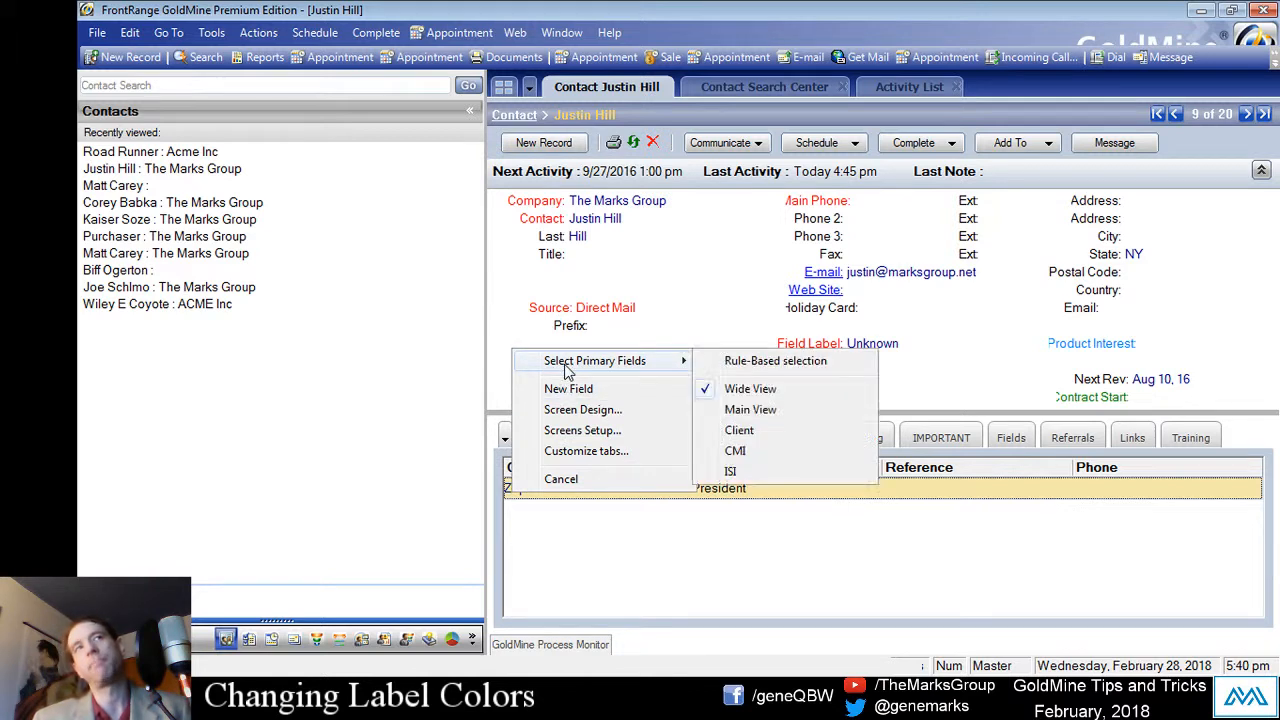
click(786, 412)
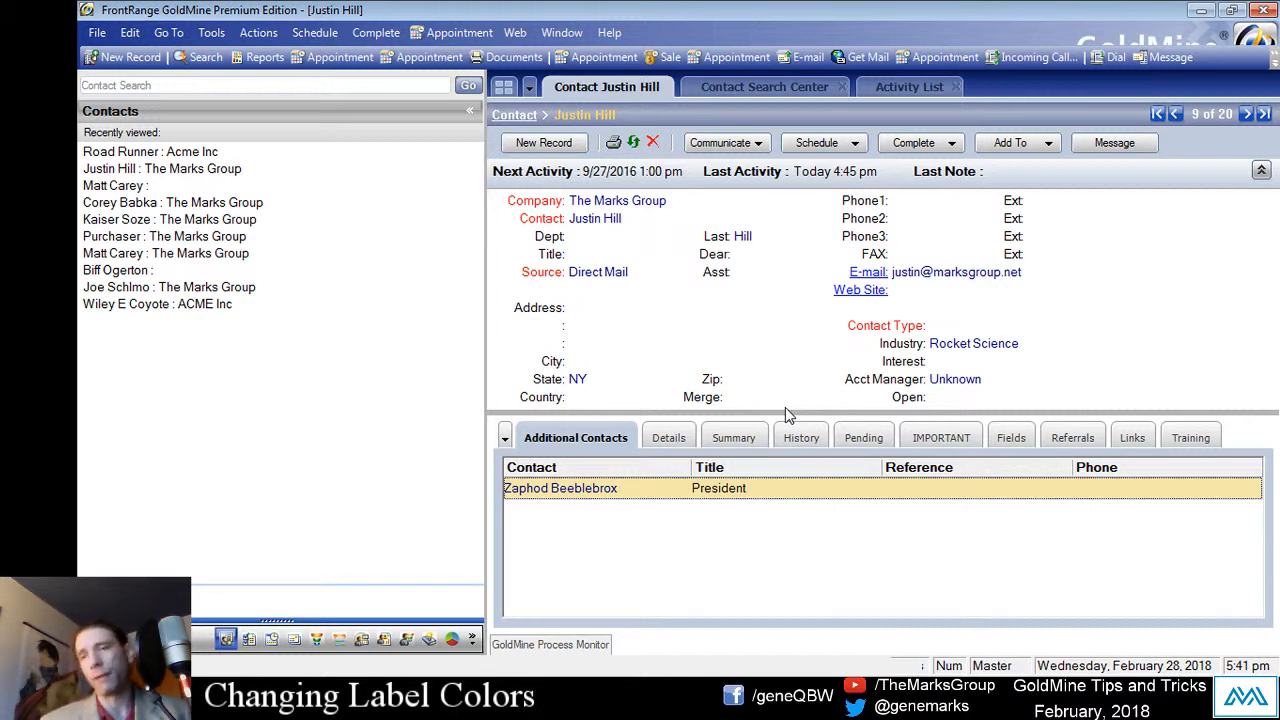
click(943, 325)
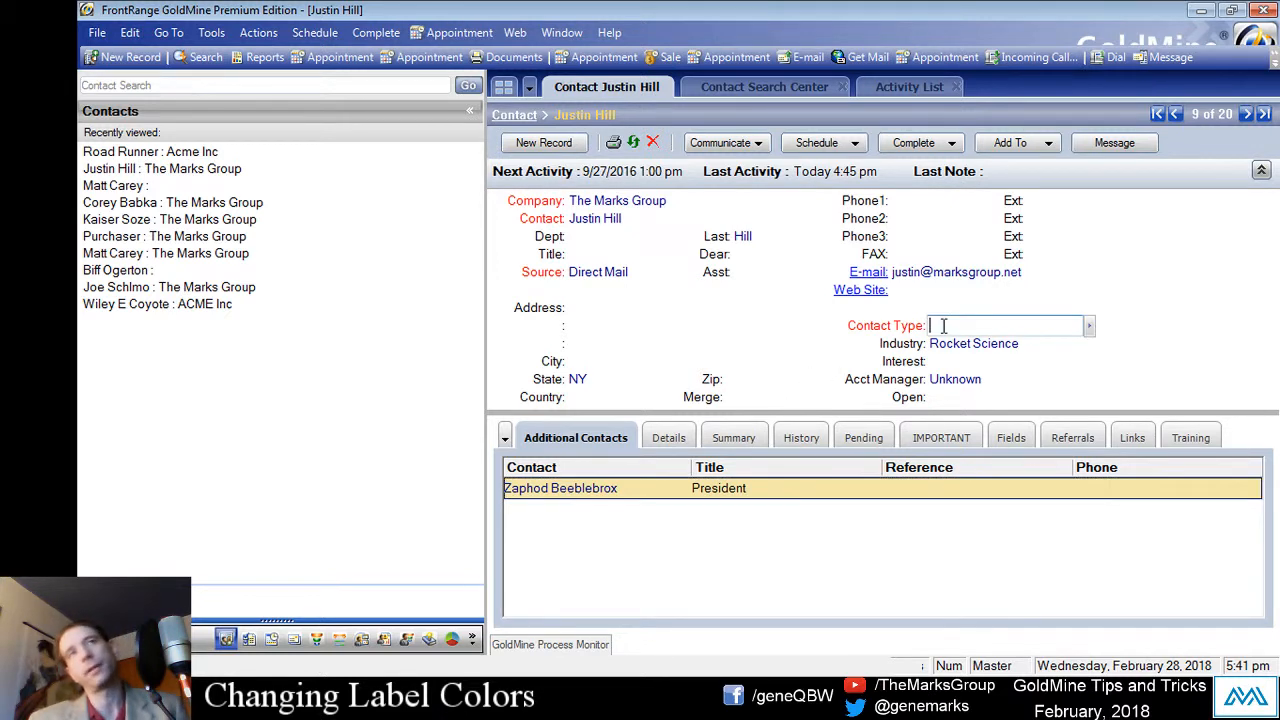
click(598, 273)
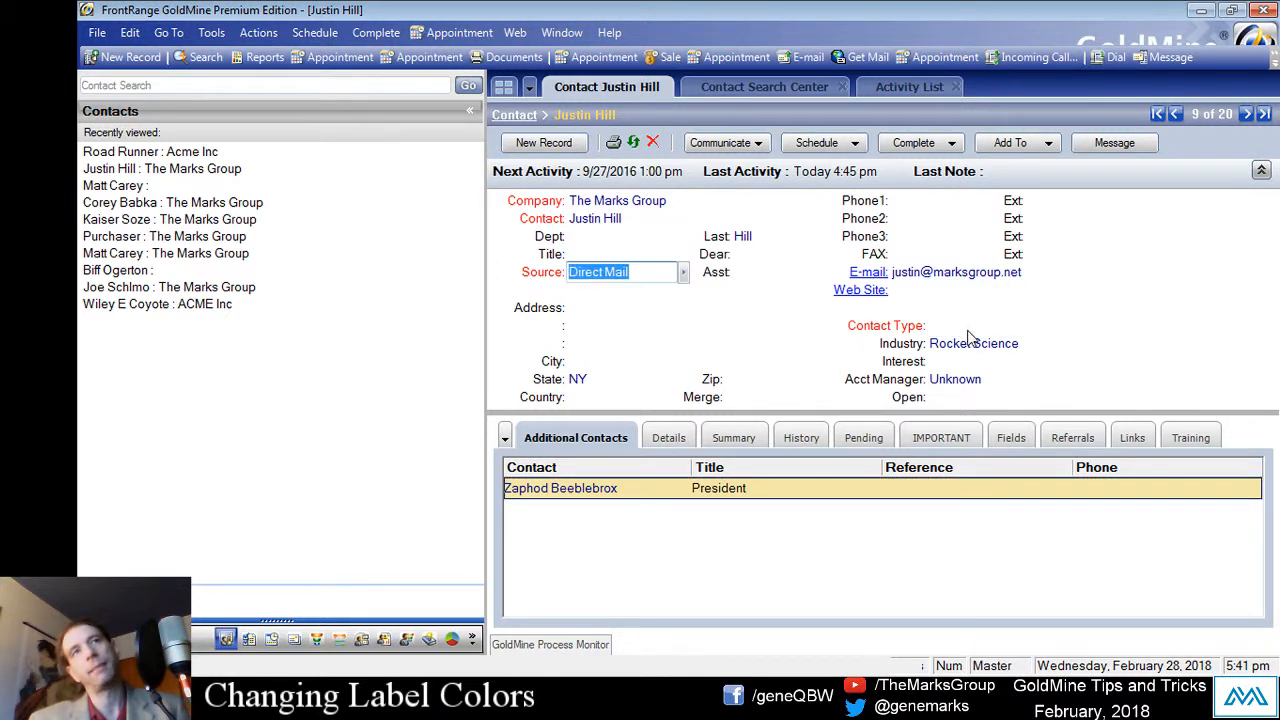
click(975, 325)
click(727, 358)
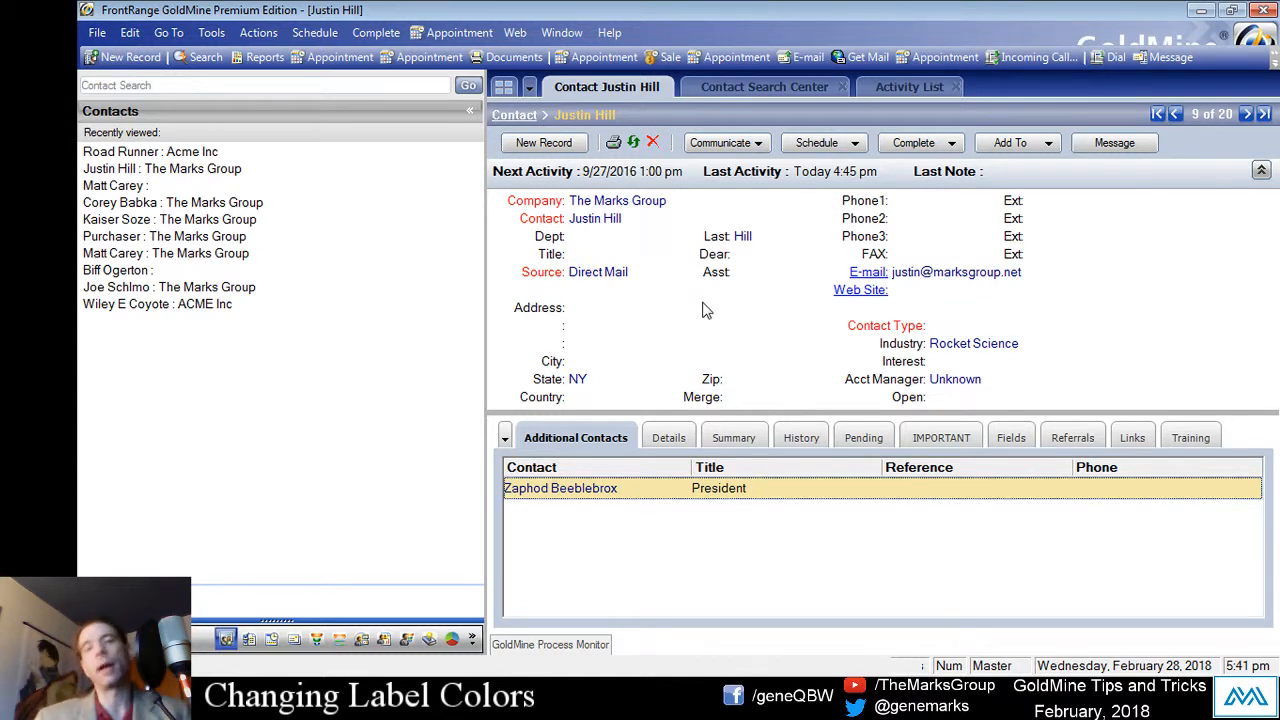
click(620, 274)
click(963, 326)
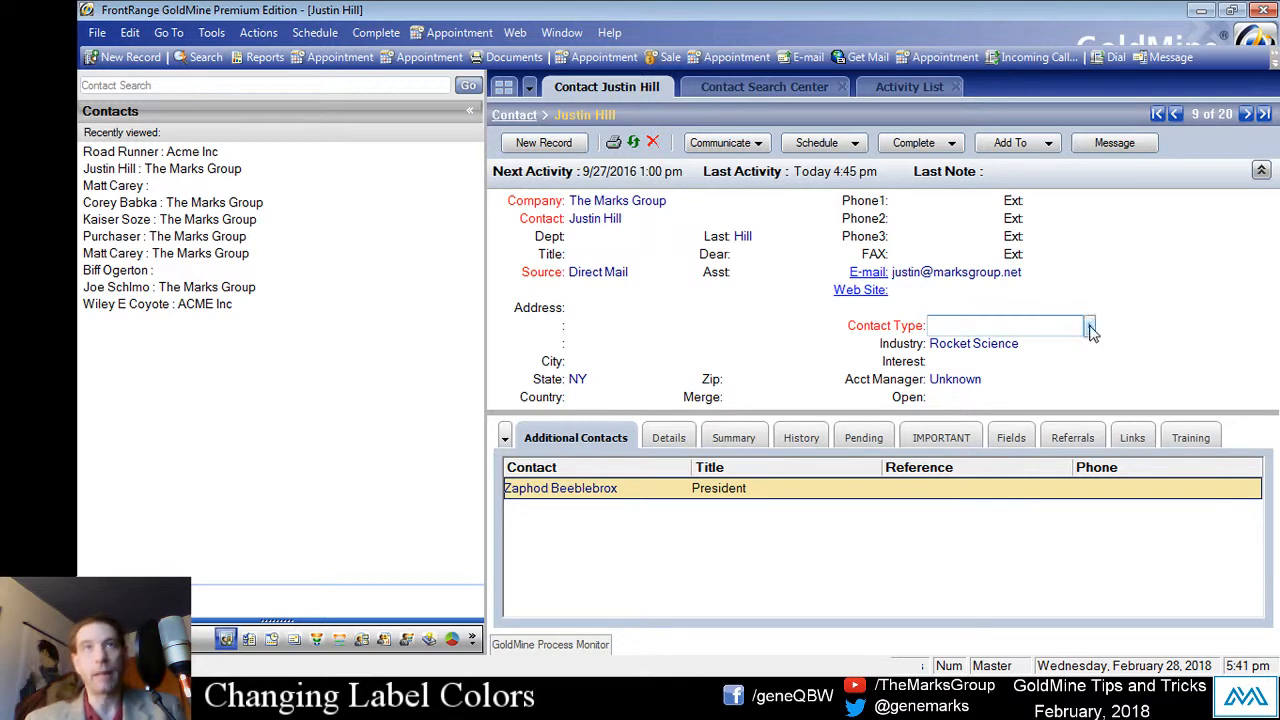
click(1090, 328)
drag(1175, 296, 489, 227)
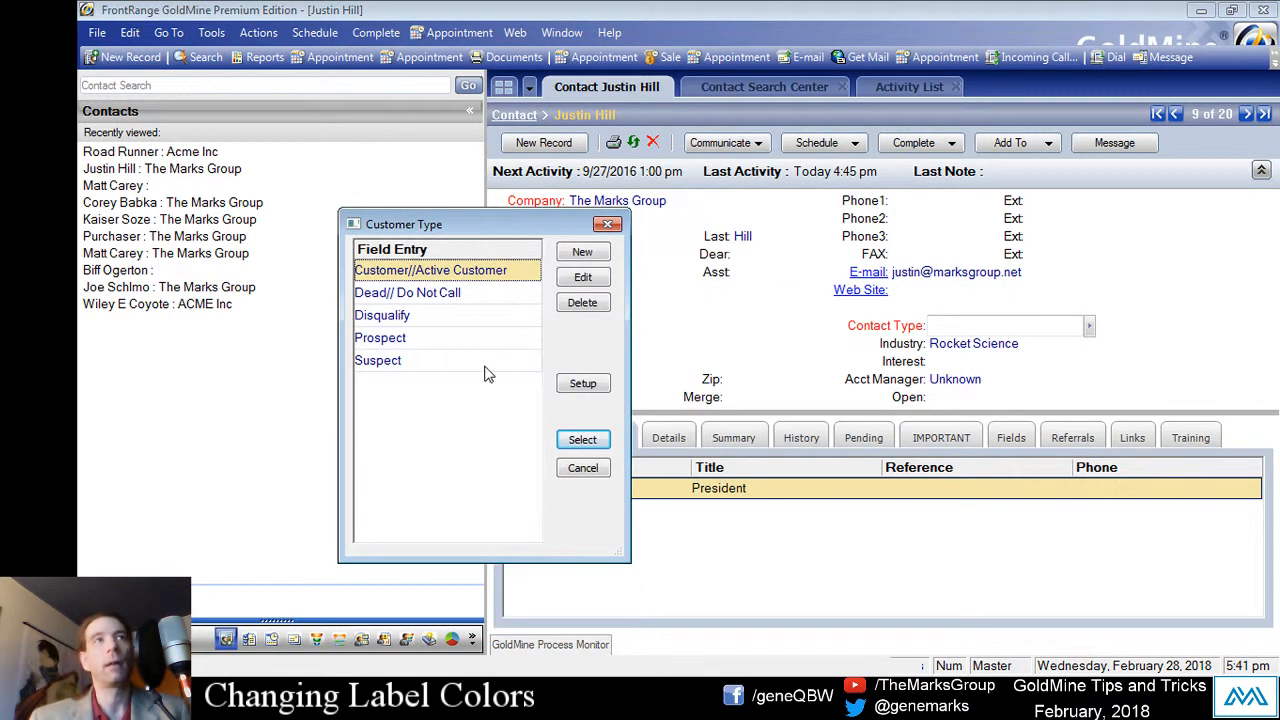
click(400, 340)
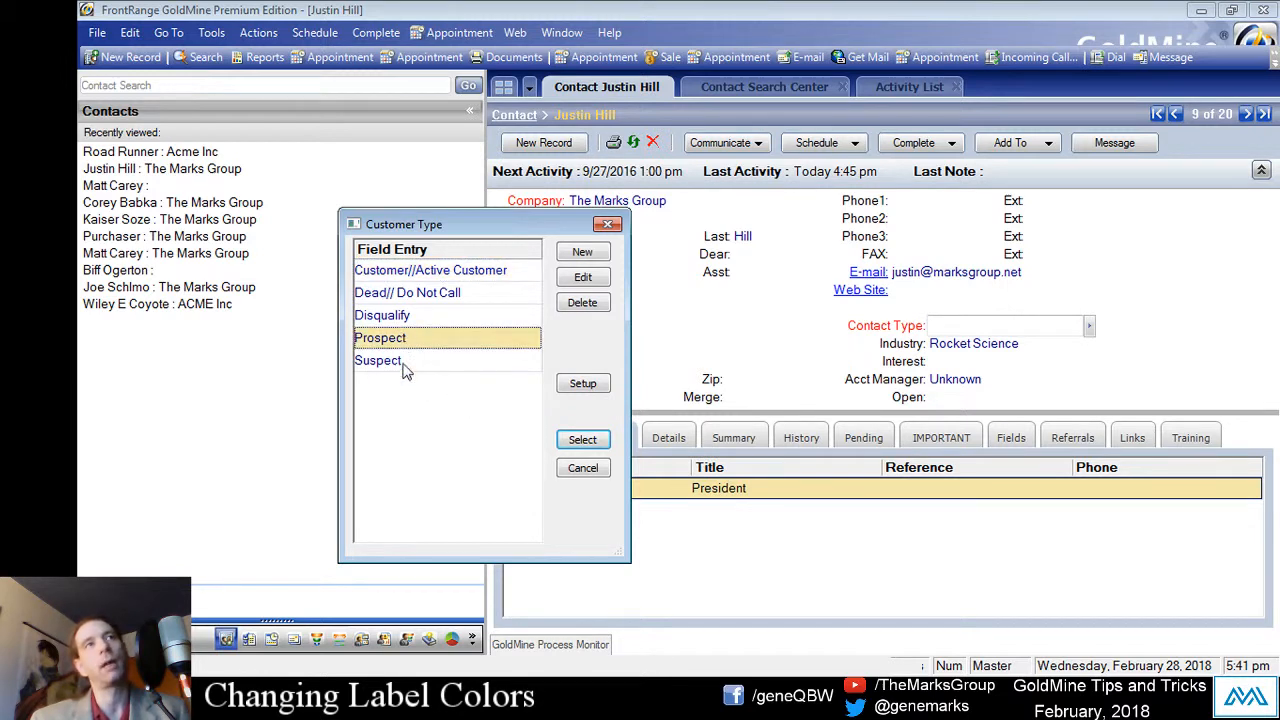
click(405, 366)
click(442, 322)
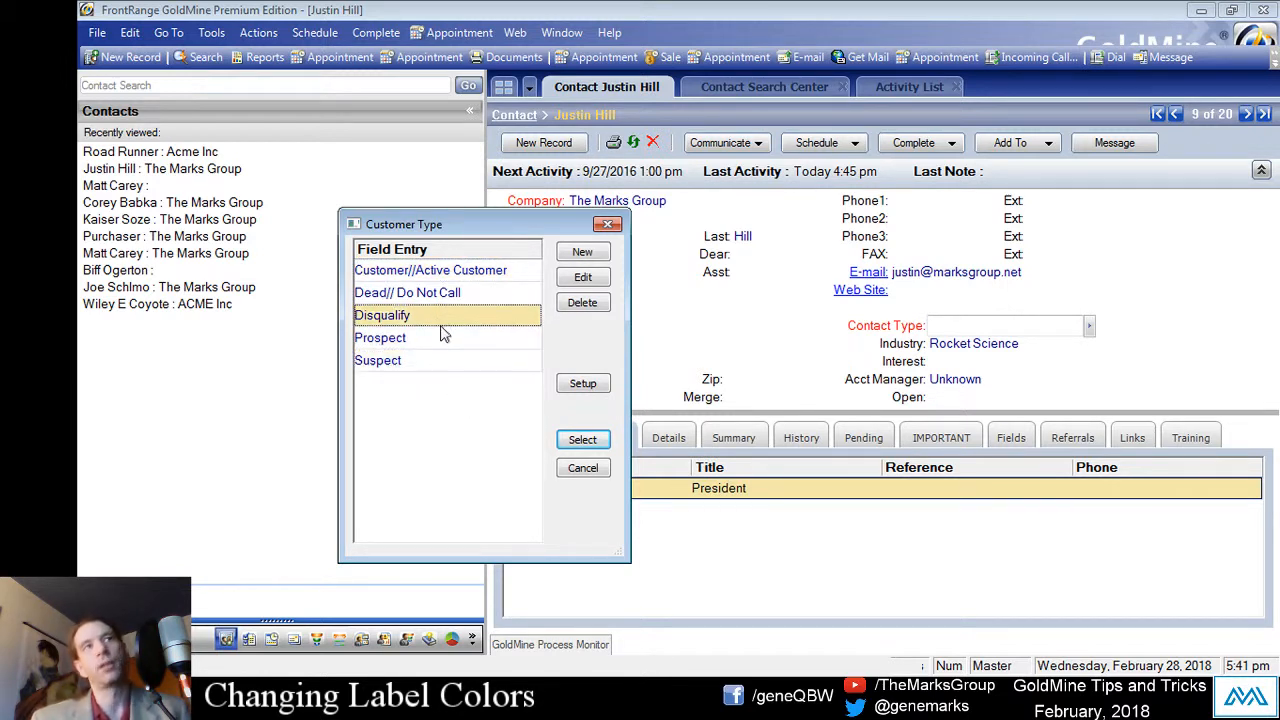
click(445, 300)
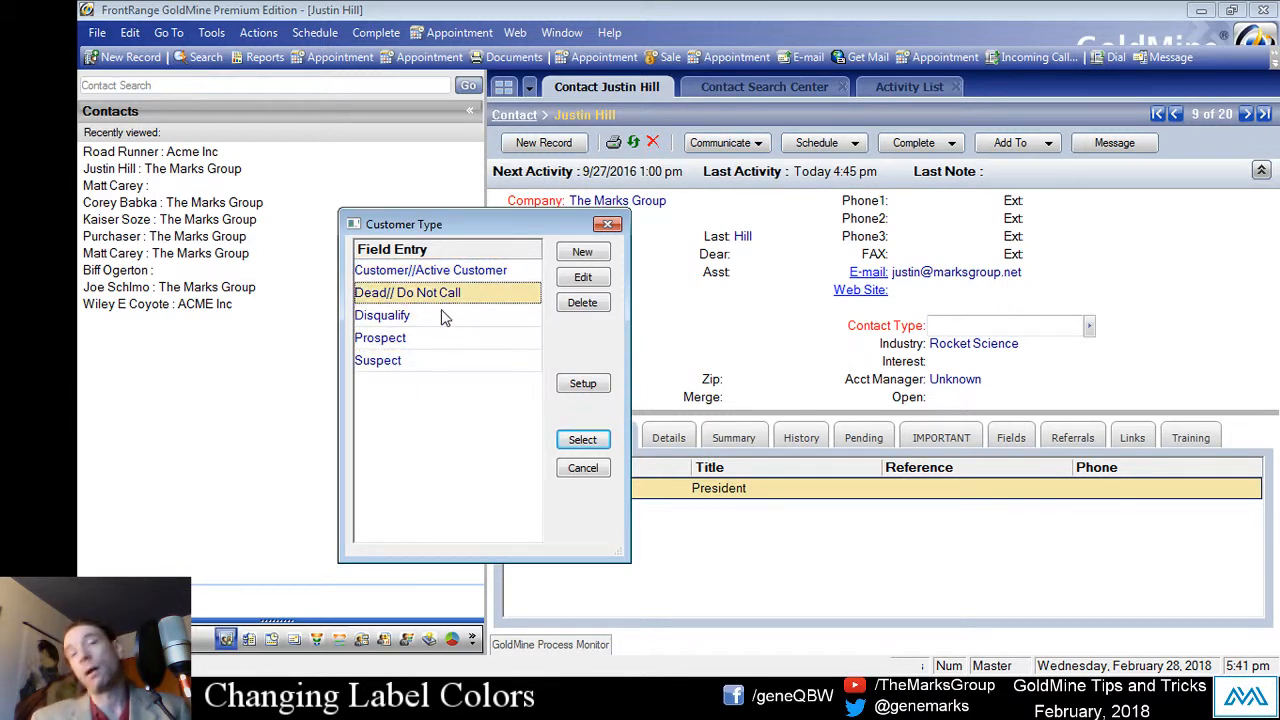
click(412, 272)
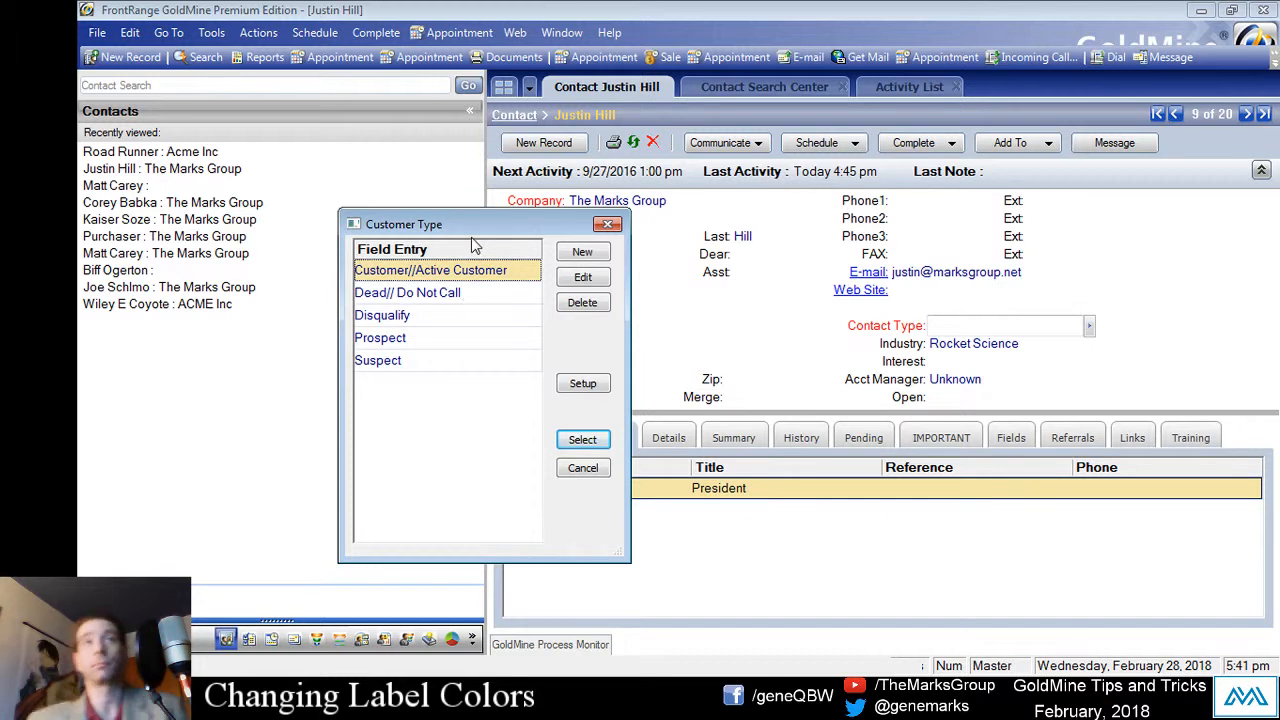
click(570, 470)
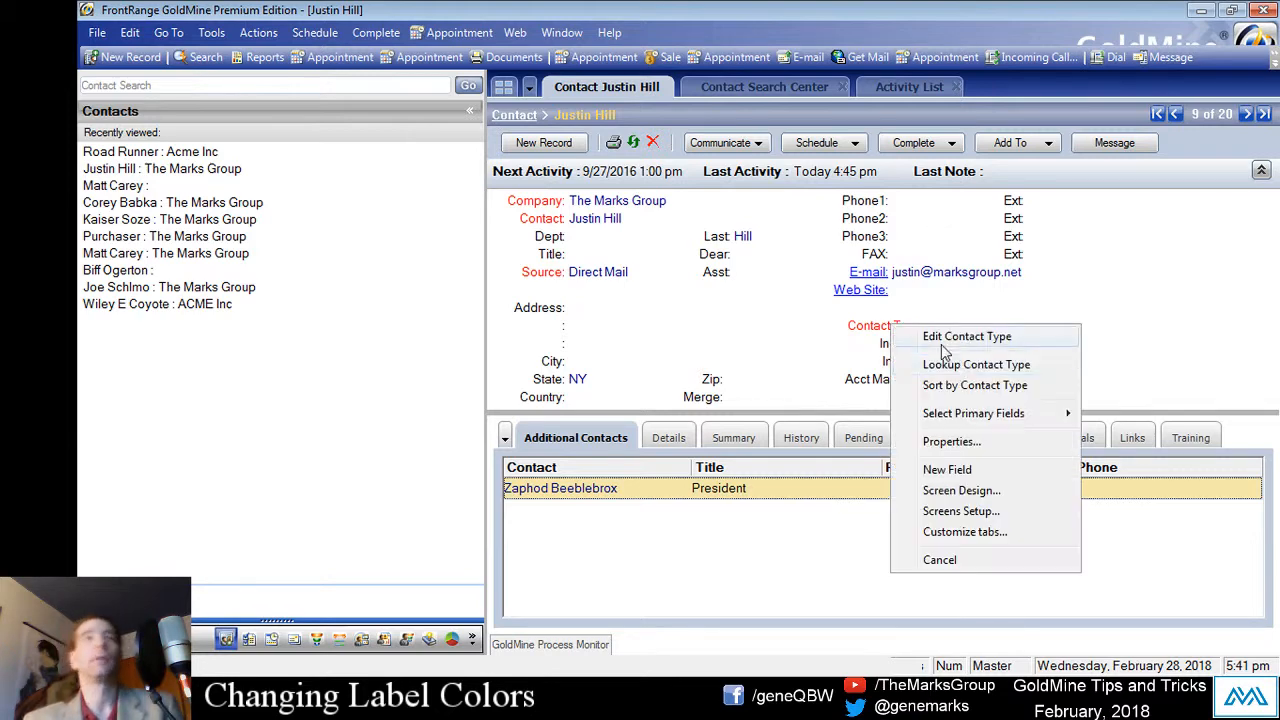
Step: Turn on Required Data Entry for the Contact Type (KEY1) field in its security properties
right_click(889, 326)
click(1006, 443)
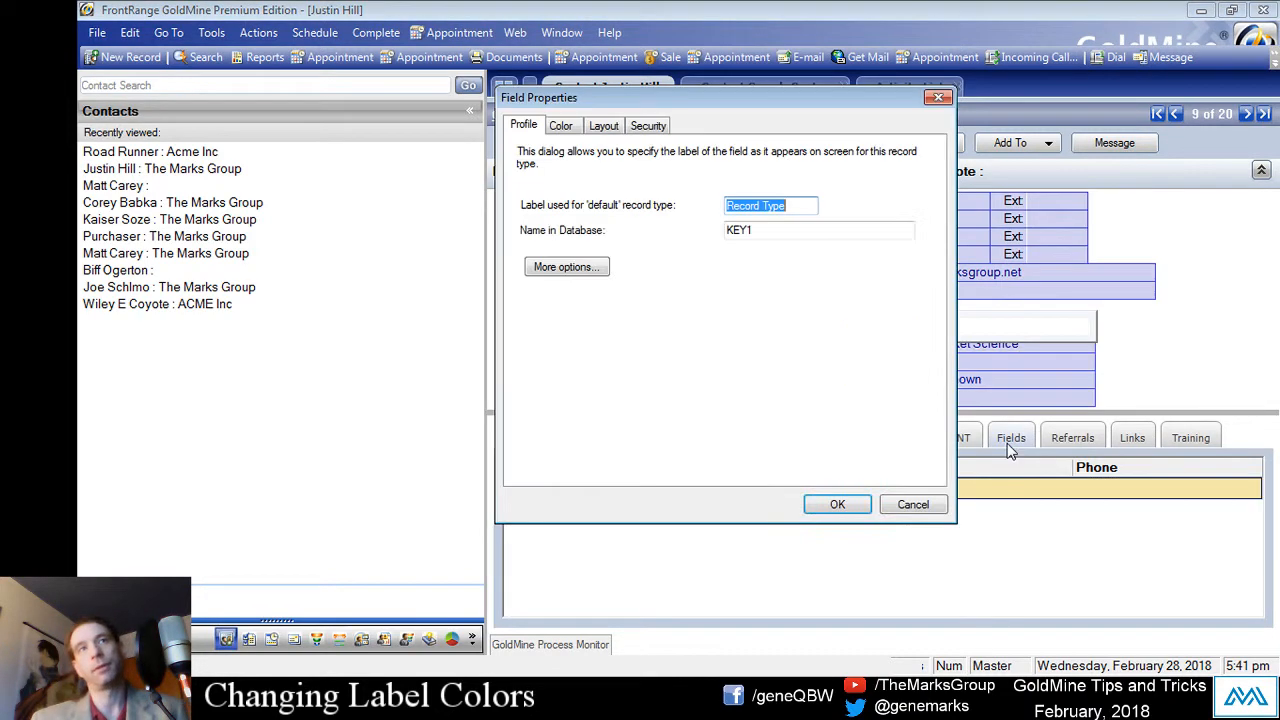
drag(783, 96, 639, 161)
click(514, 191)
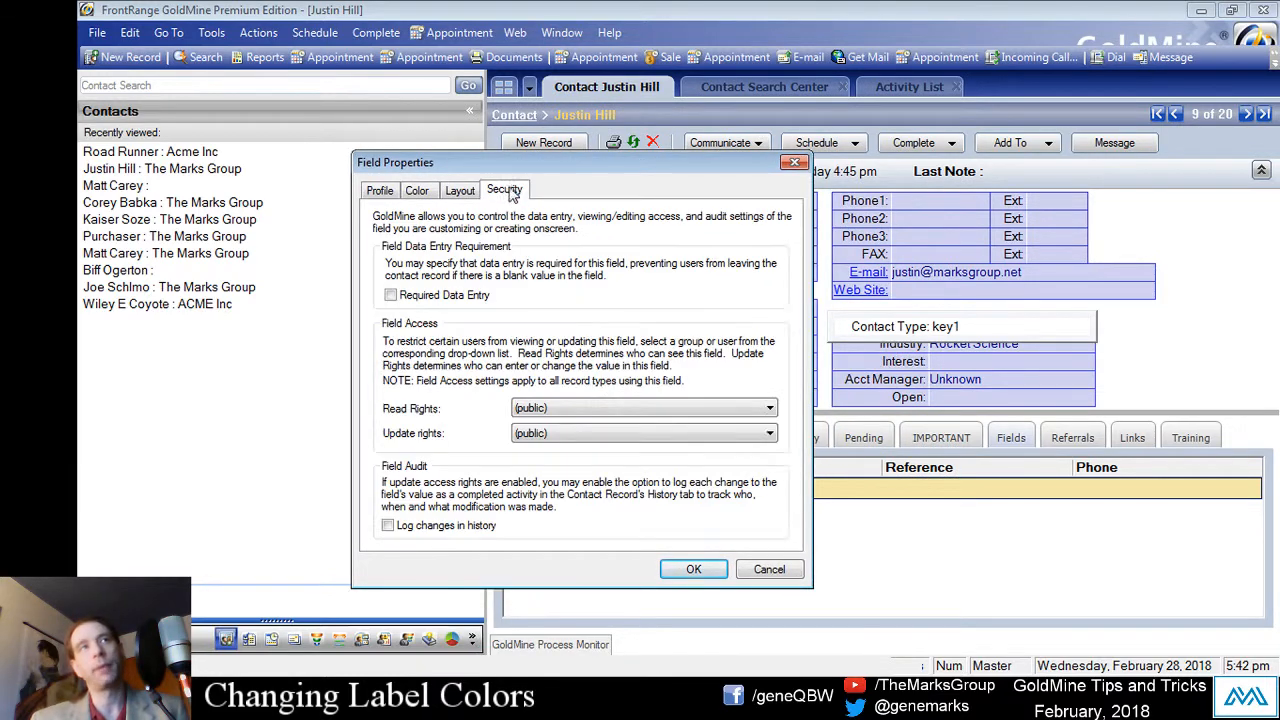
click(438, 298)
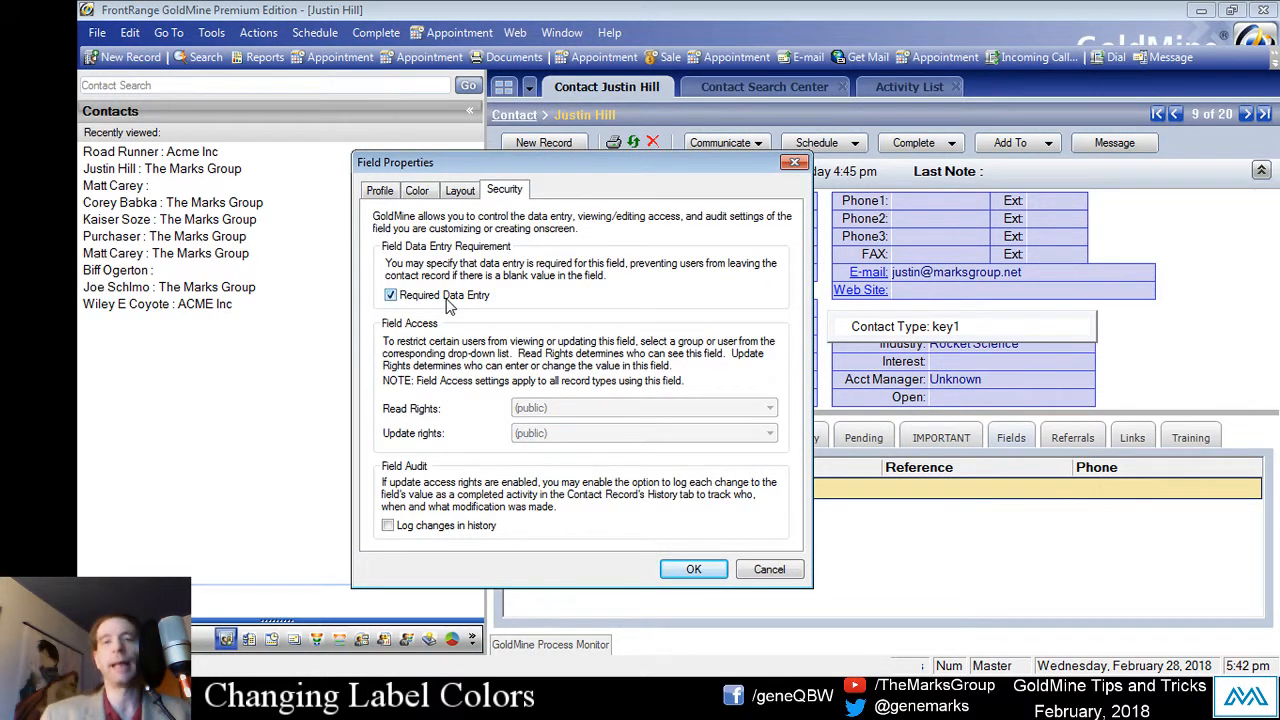
click(684, 572)
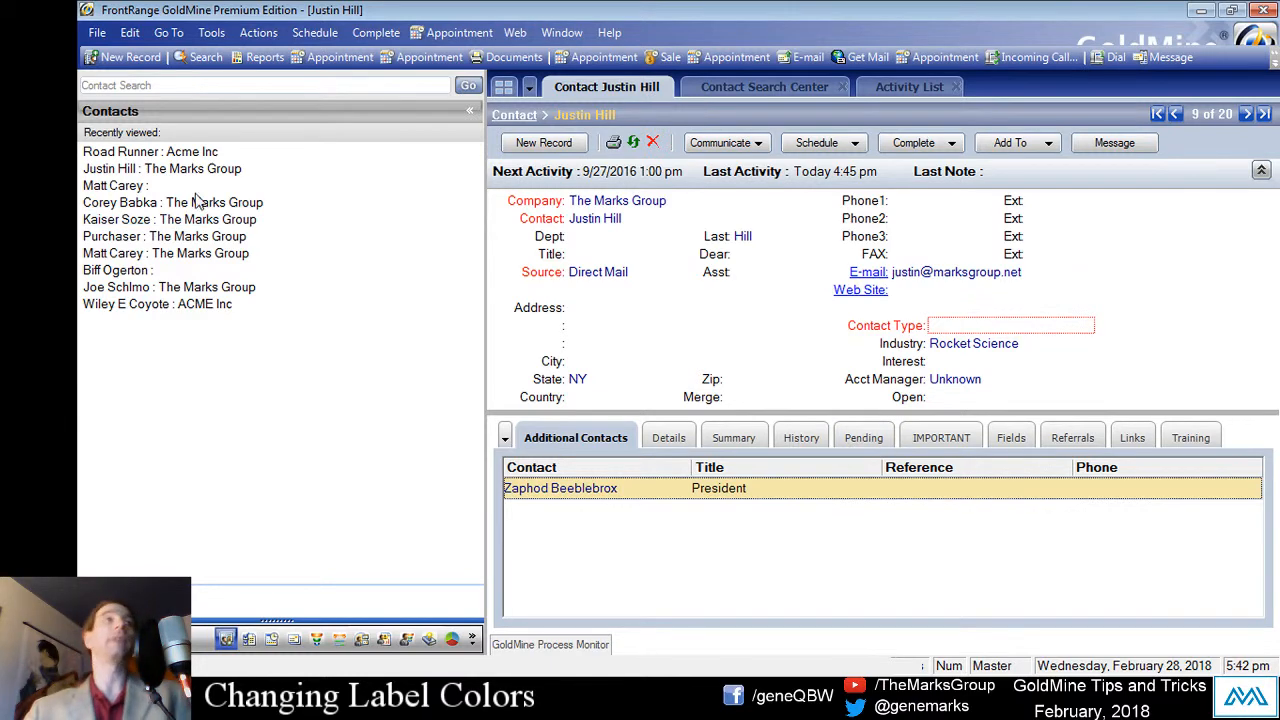
Step: Switch to another recent contact and dismiss the Required Field(s) Alert for Contact Type
click(242, 205)
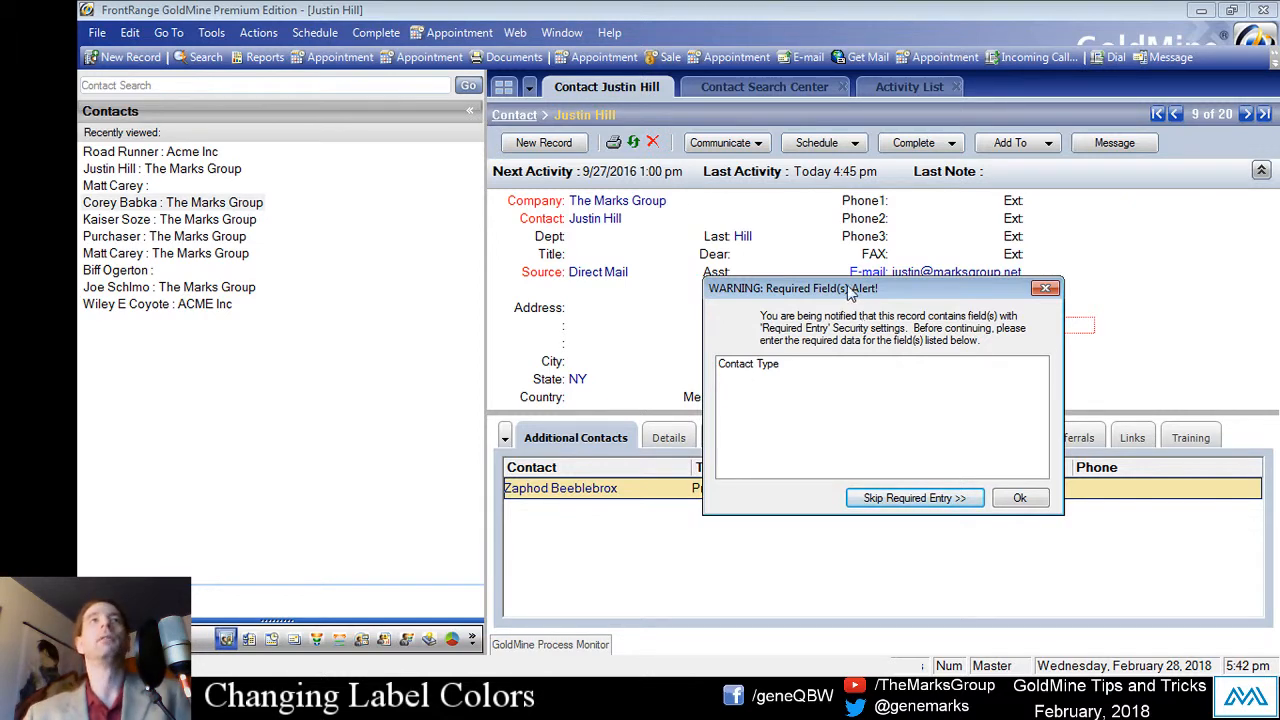
drag(850, 290, 531, 238)
click(460, 315)
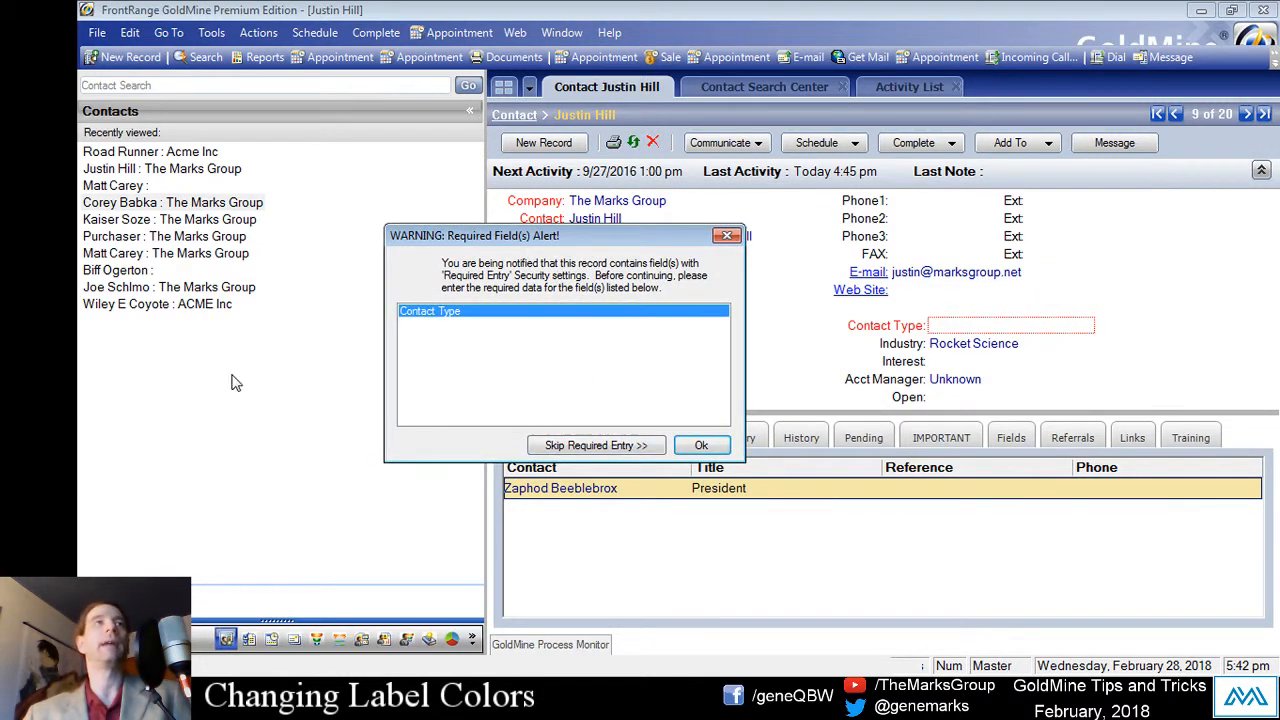
click(831, 490)
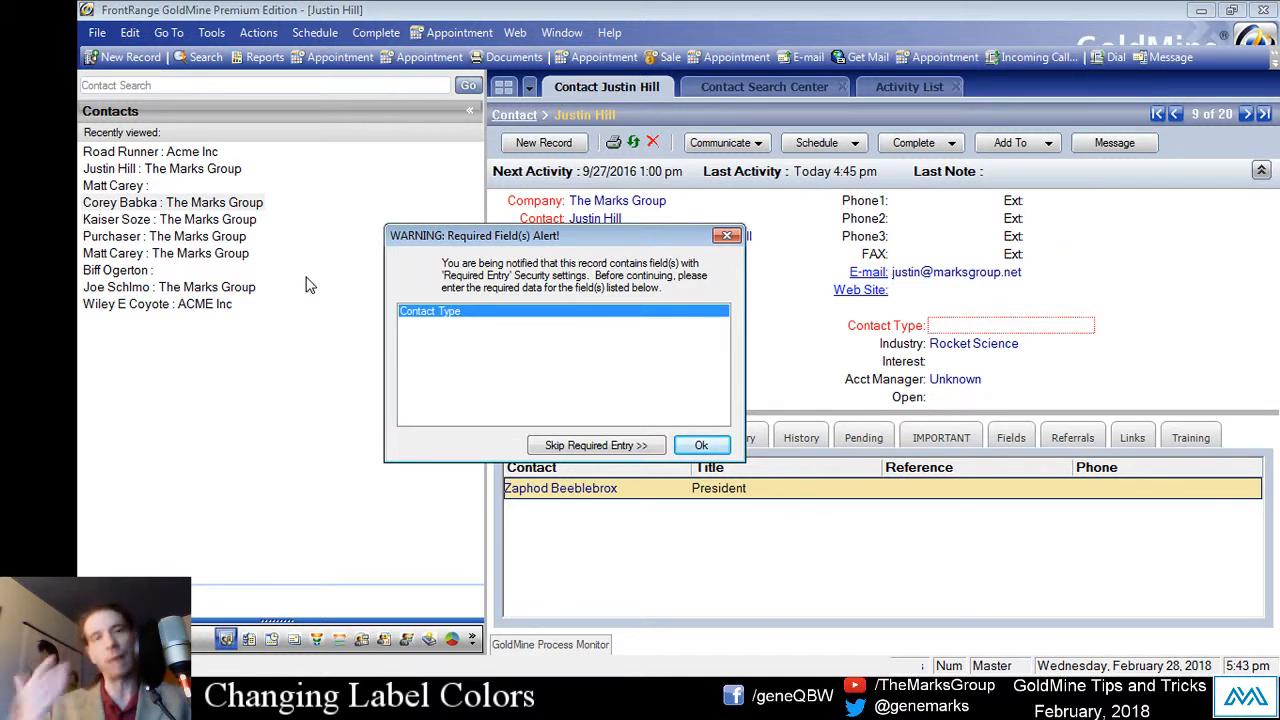
drag(578, 242, 576, 218)
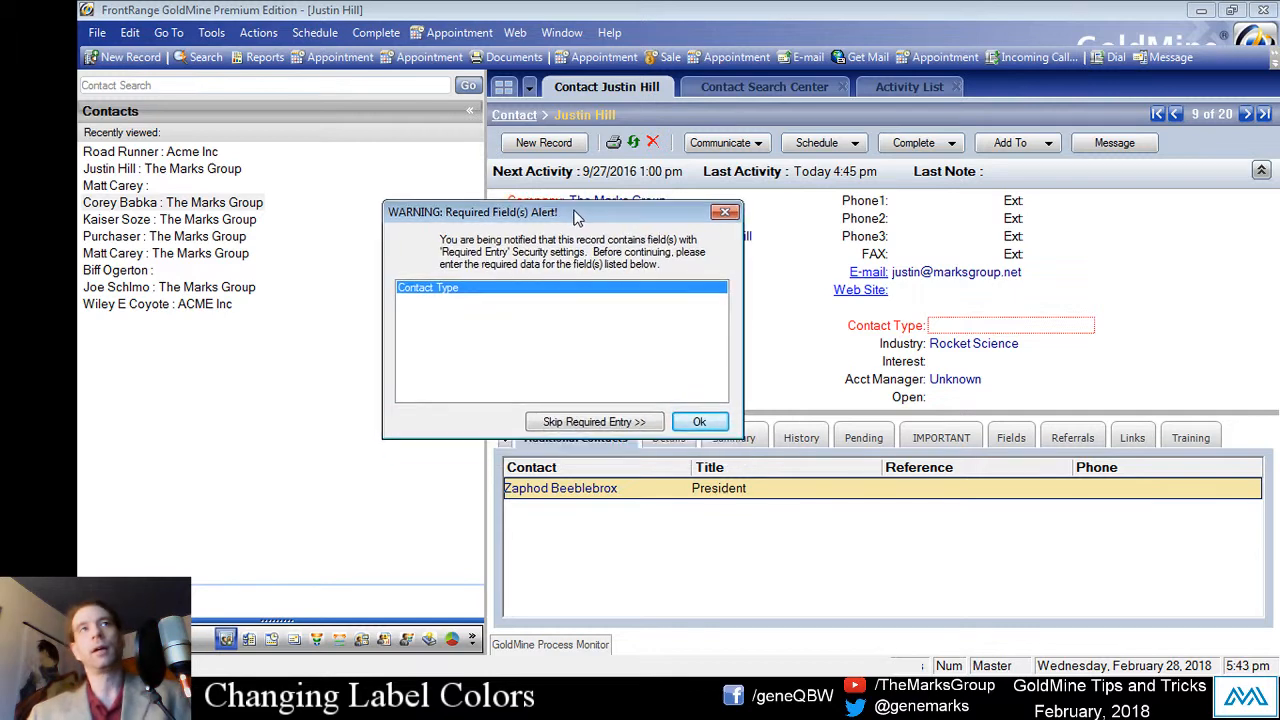
click(708, 424)
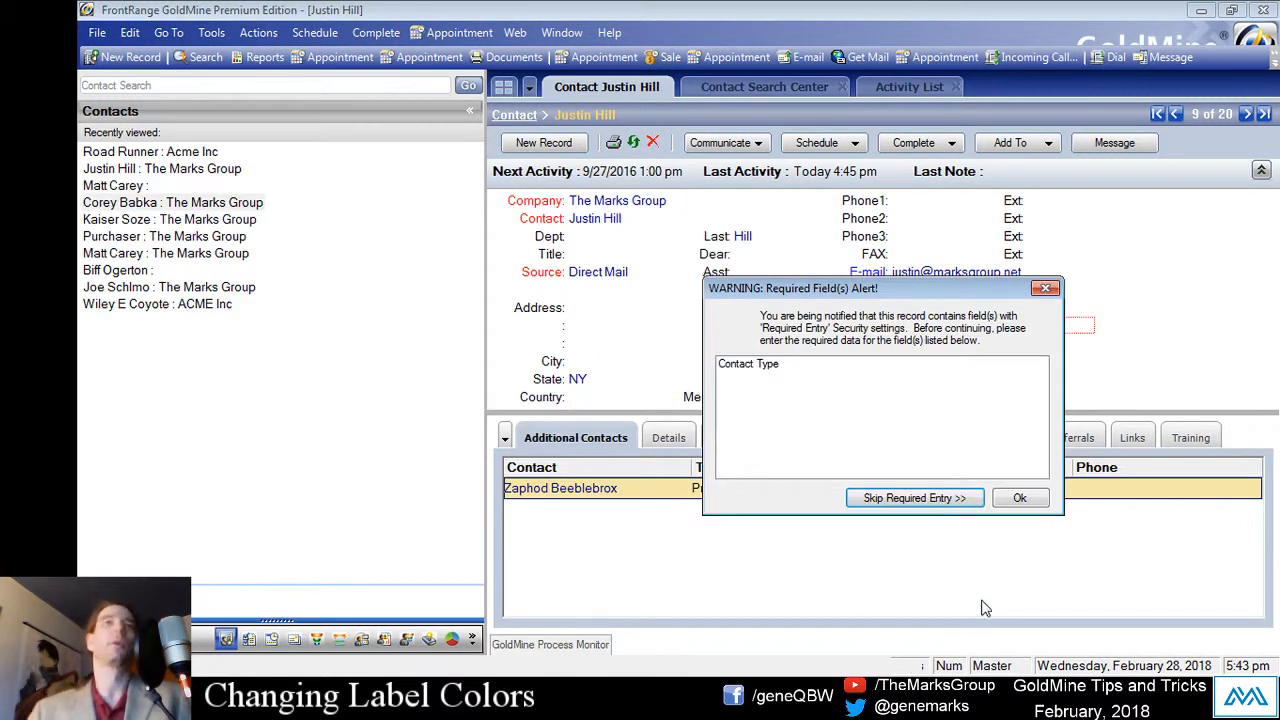
click(1018, 500)
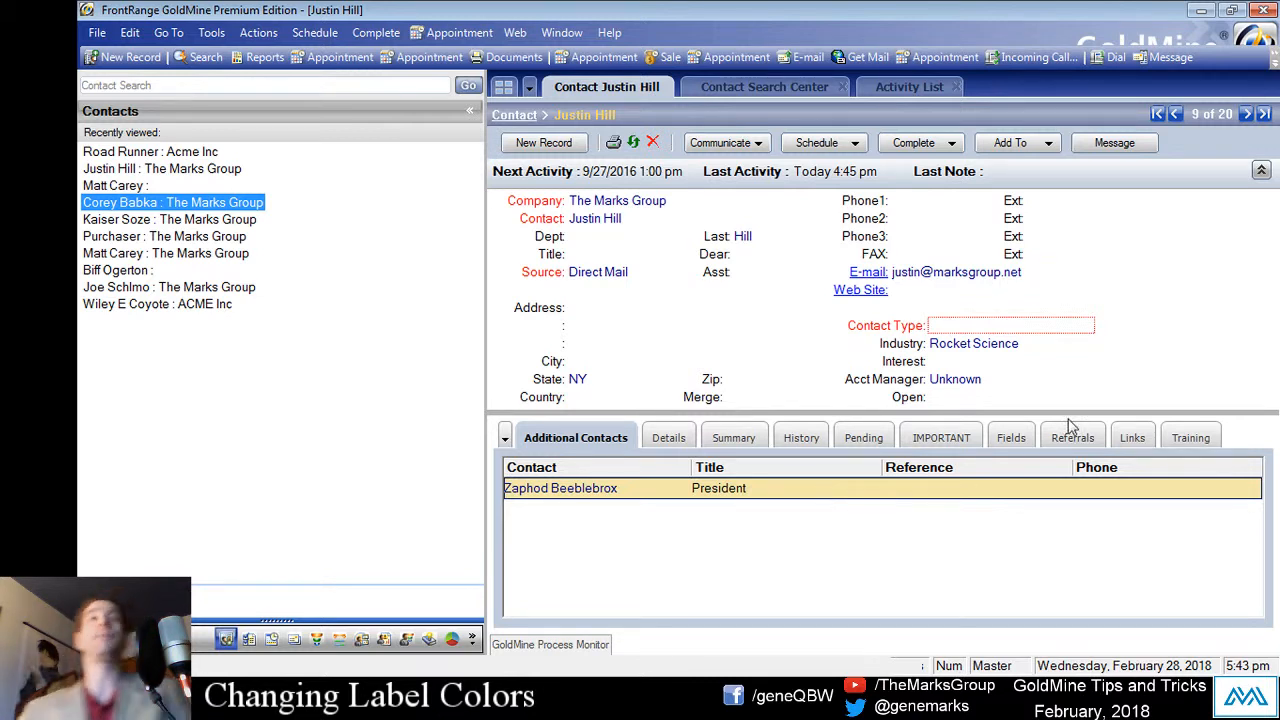
Step: Choose Prospect from the Customer Type list as this Marks Group contact's Contact Type
click(1014, 326)
click(1088, 328)
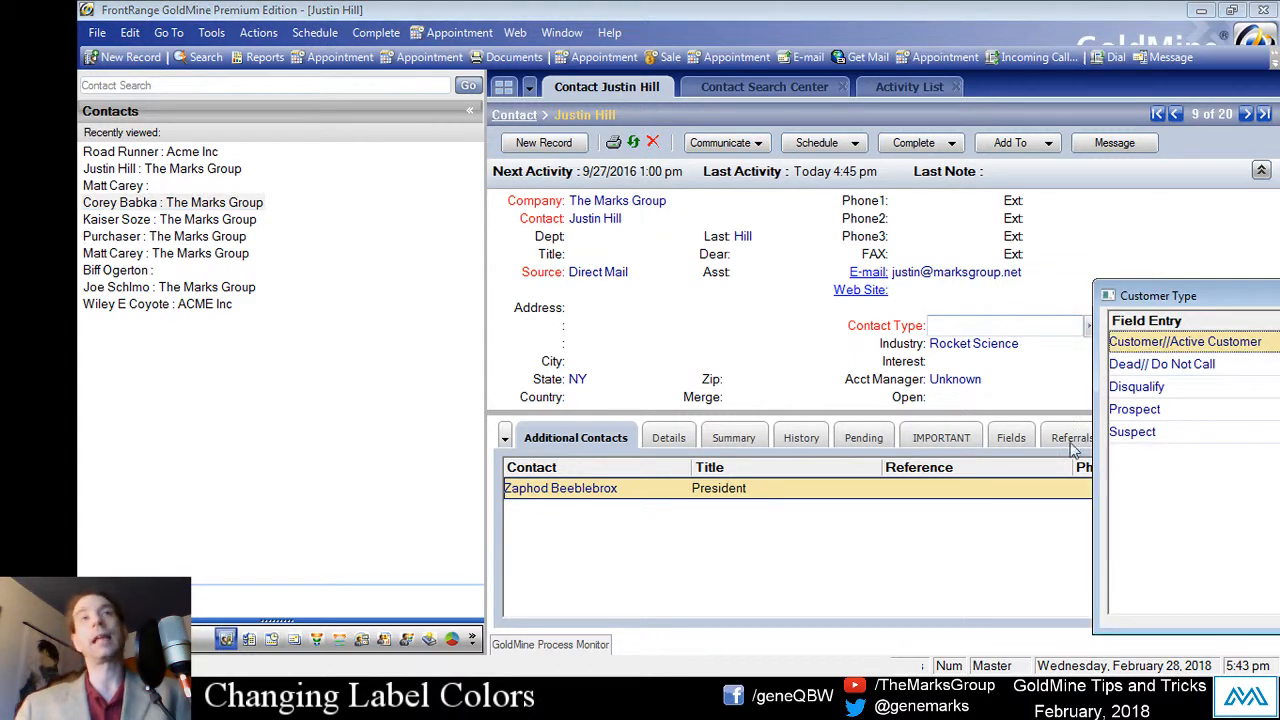
drag(1208, 295, 624, 237)
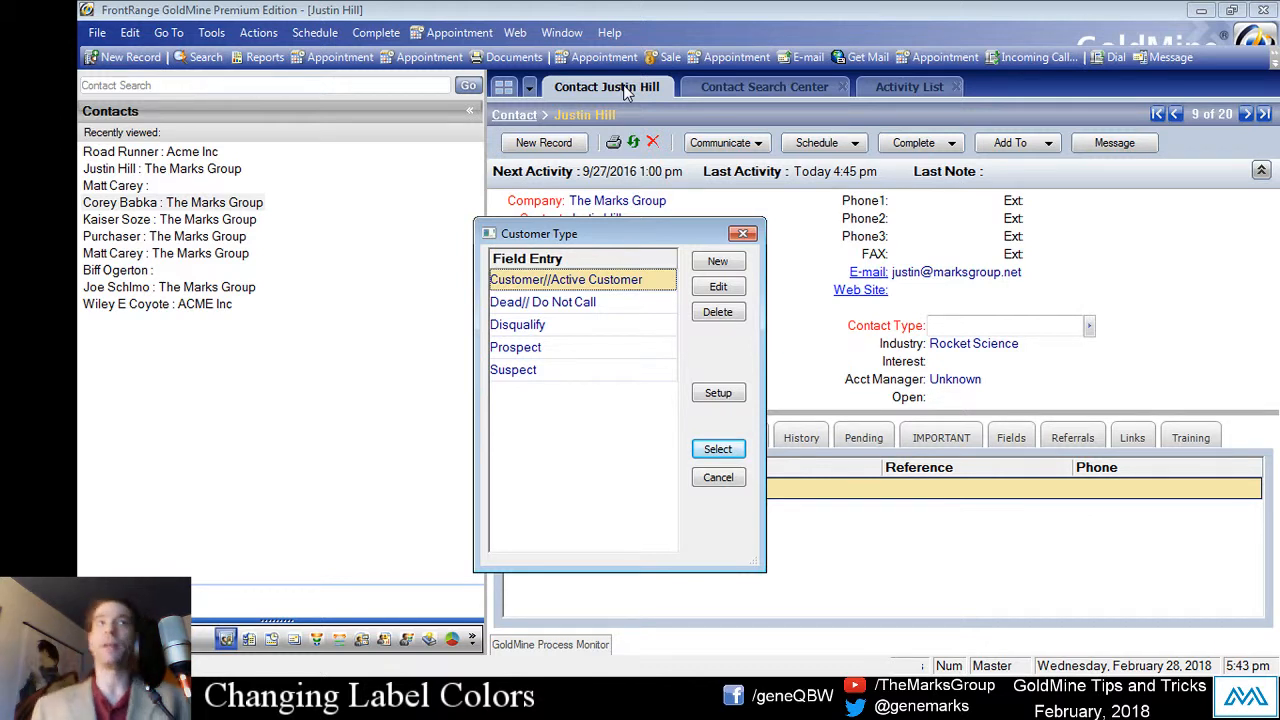
click(549, 351)
click(568, 375)
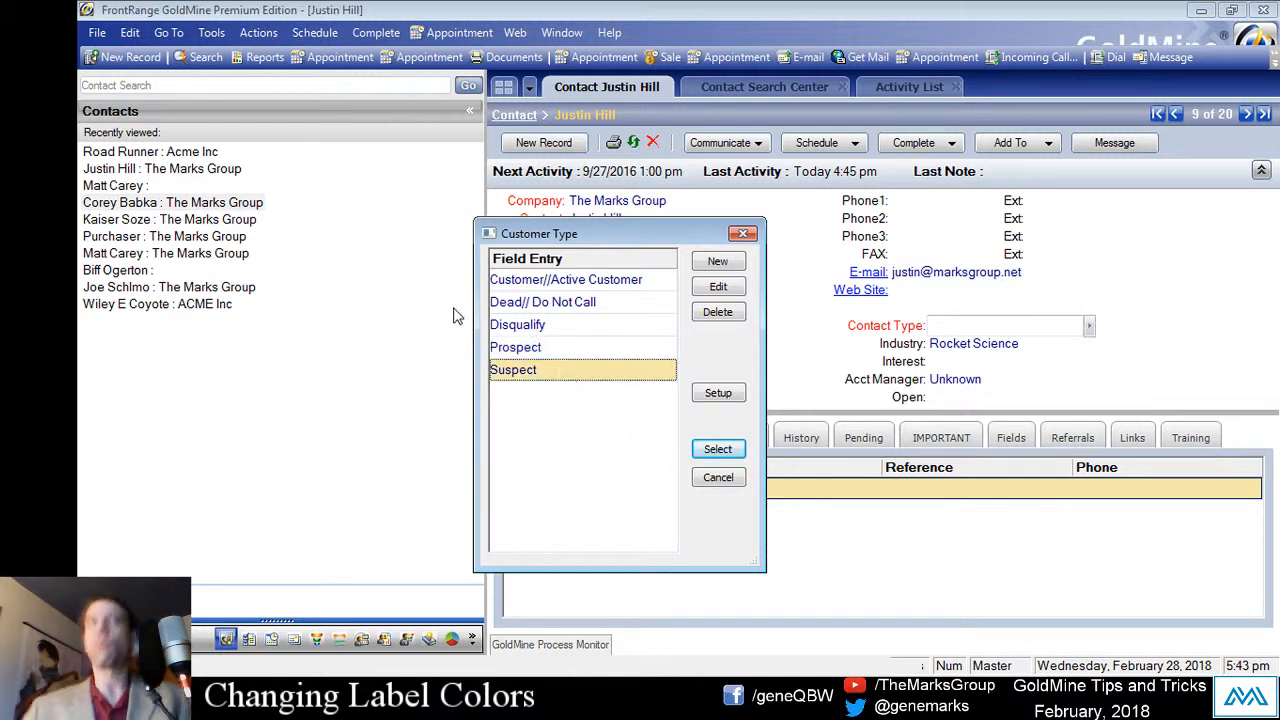
click(563, 333)
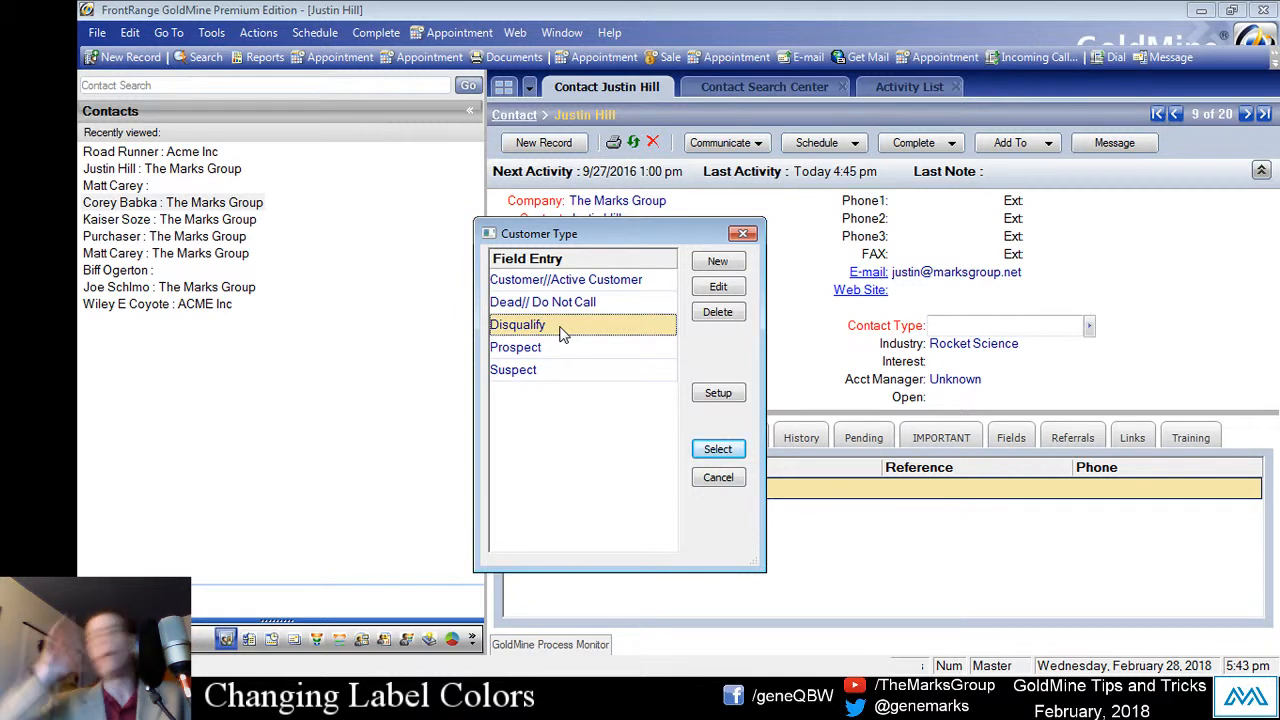
key(Down)
key(Down)
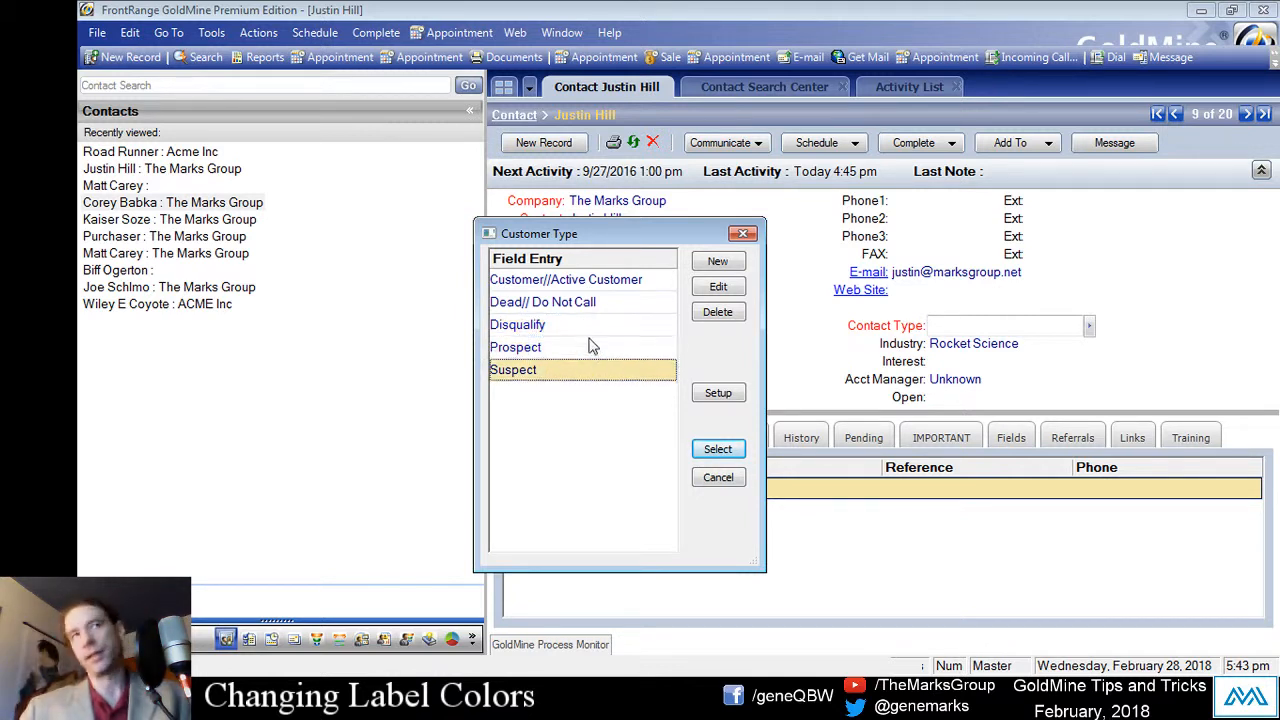
click(591, 347)
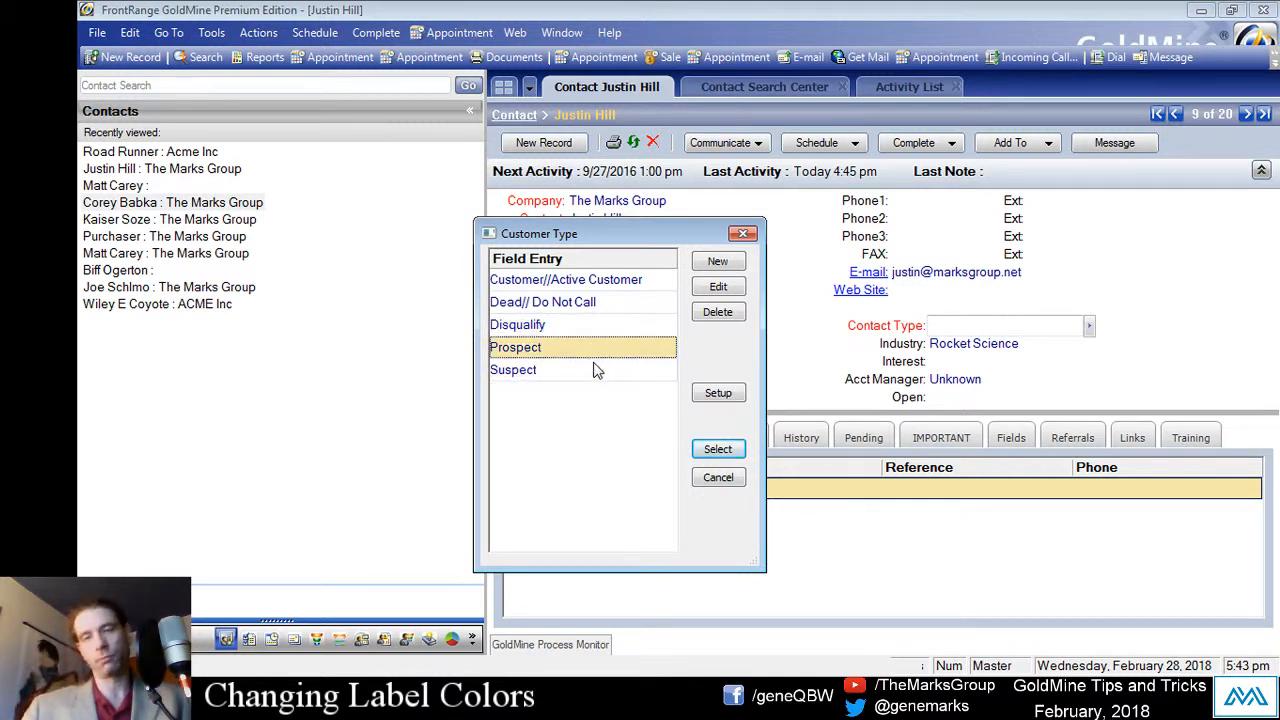
key(Down)
click(598, 326)
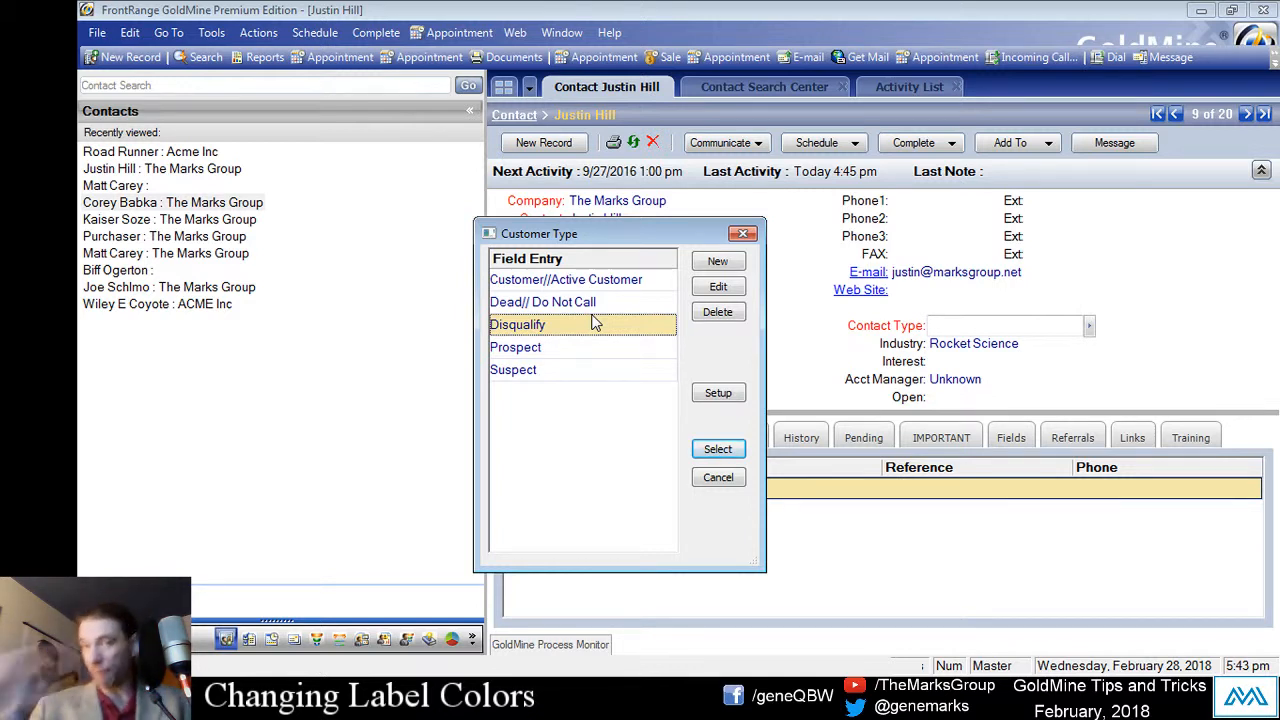
double_click(608, 346)
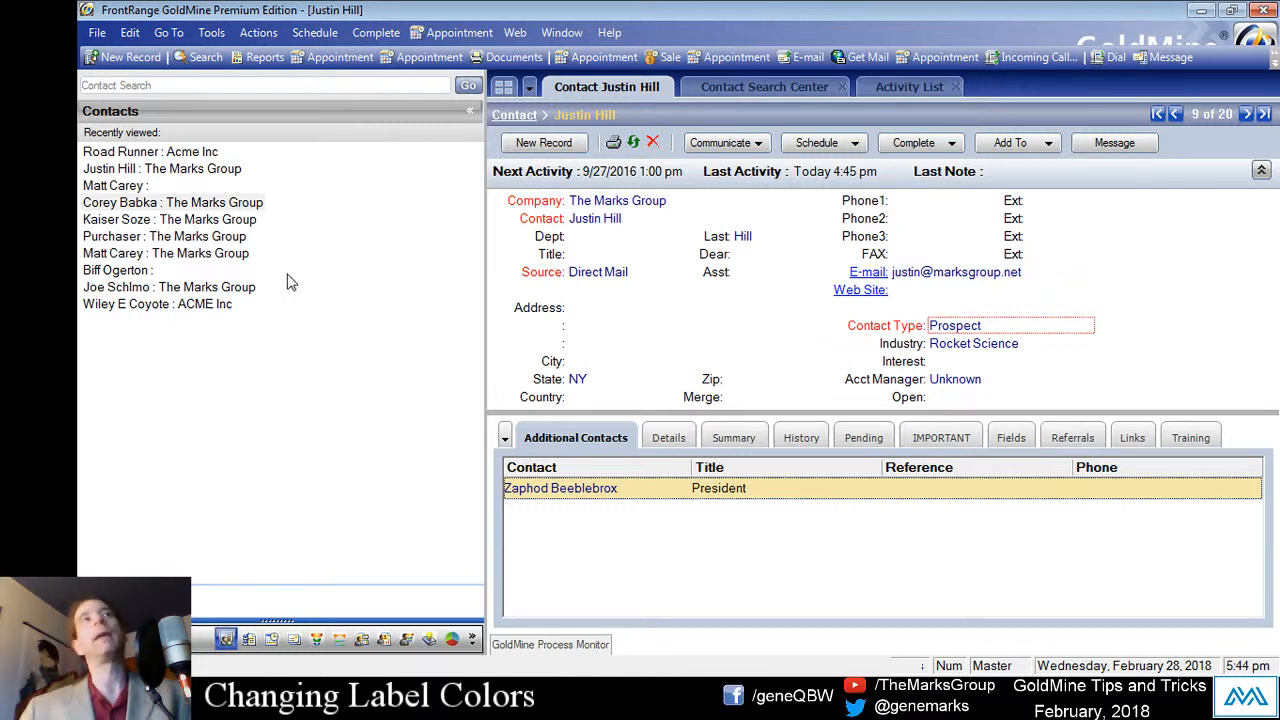
Step: Load the other Marks Group contact, record 3 of 20, from Recently viewed
click(140, 204)
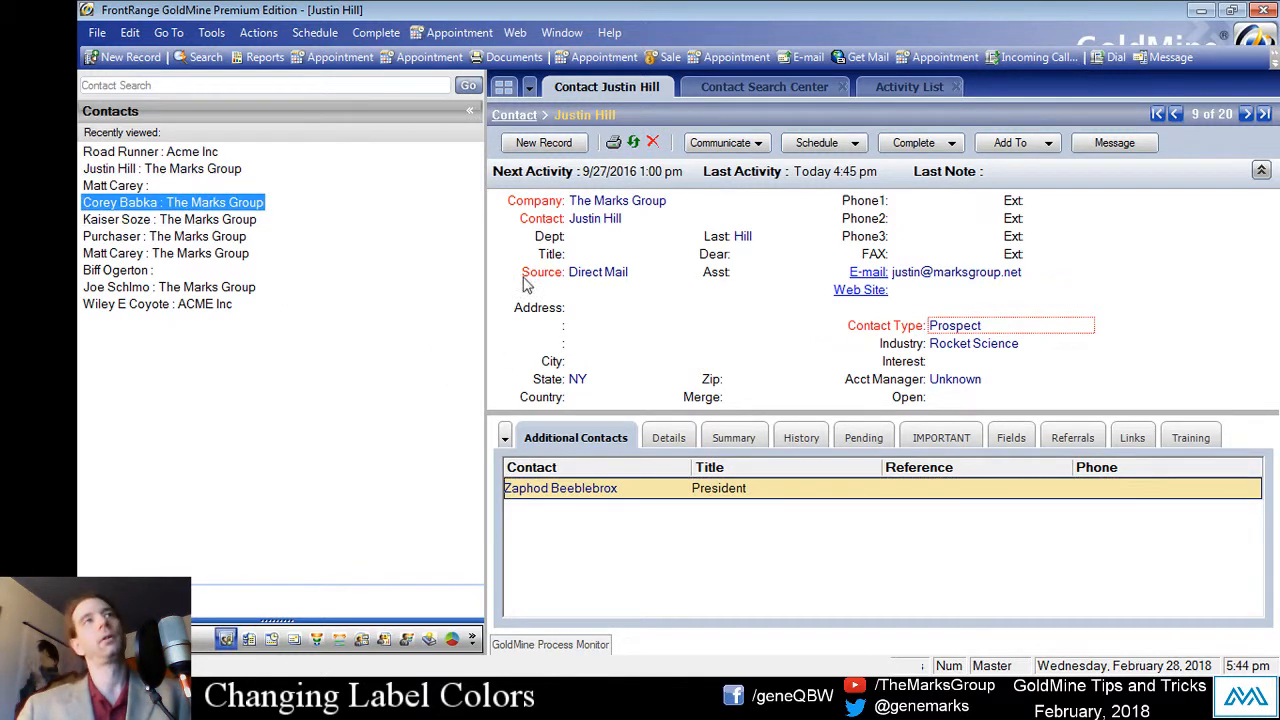
click(171, 171)
click(178, 208)
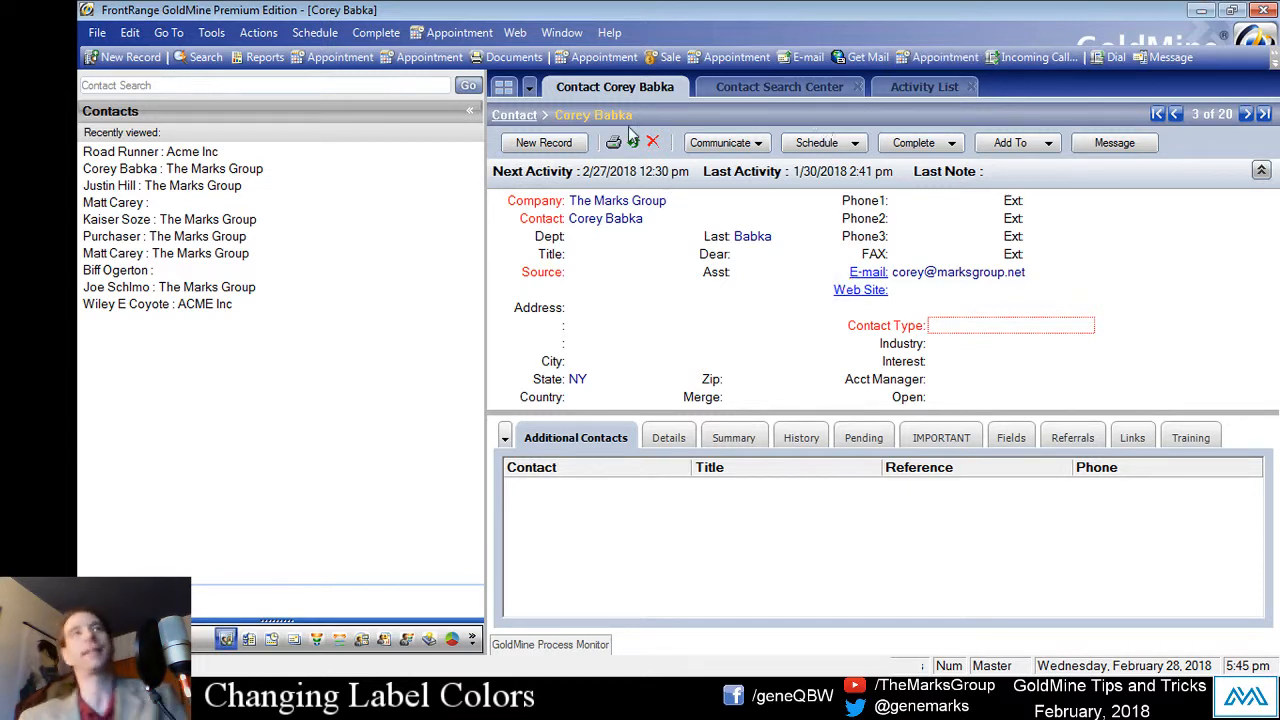
Step: Start a new record with Company 'UPS' and Contact 'General UPS Store'
click(570, 144)
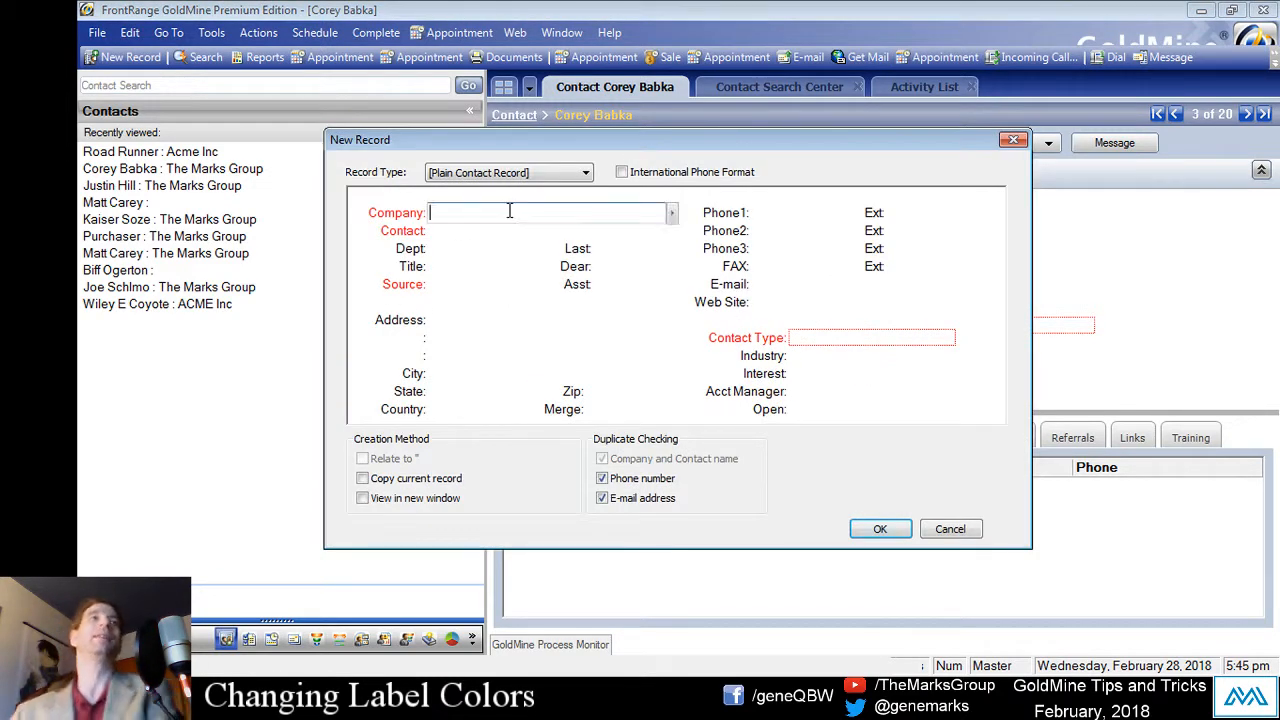
text(UPS)
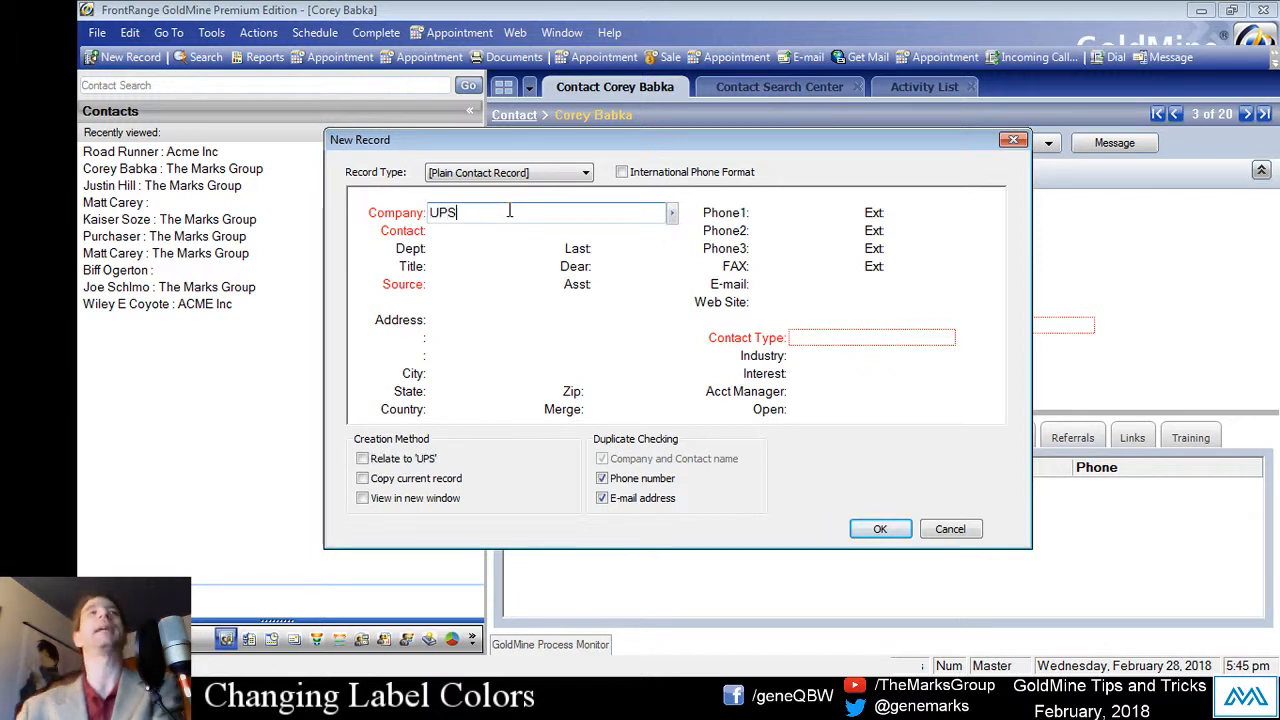
click(430, 232)
text(Gen)
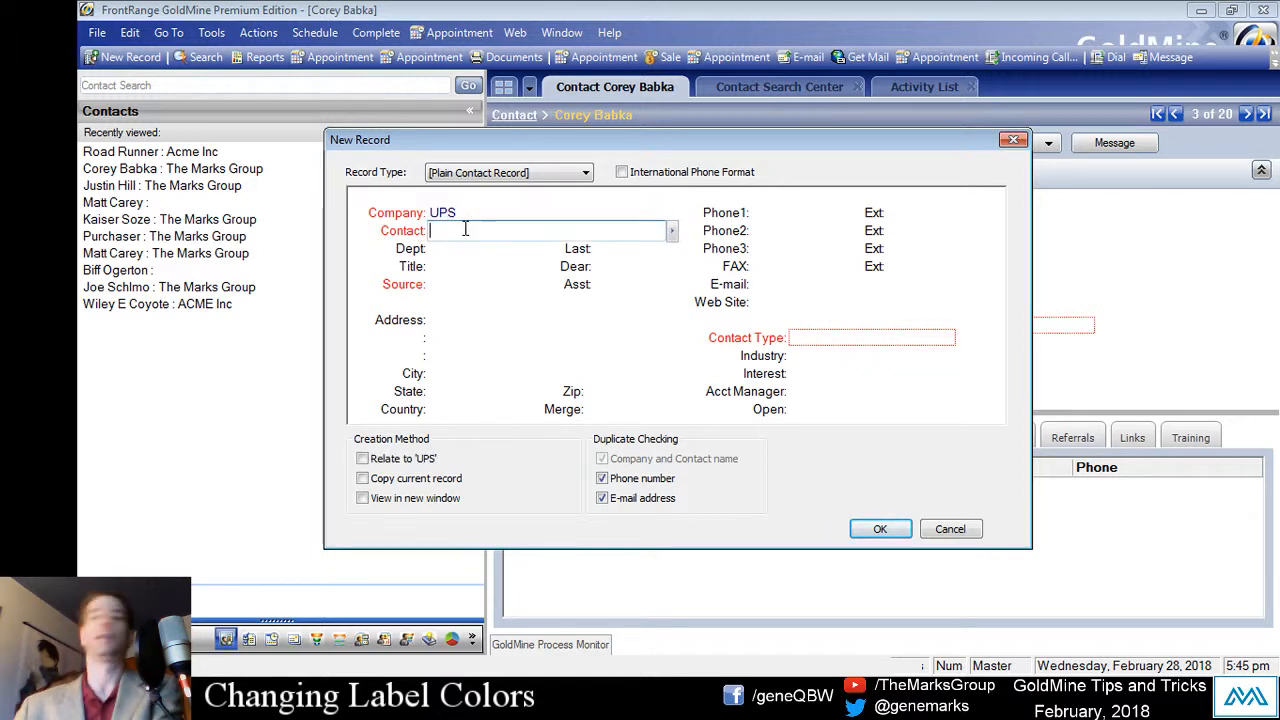
text(eral)
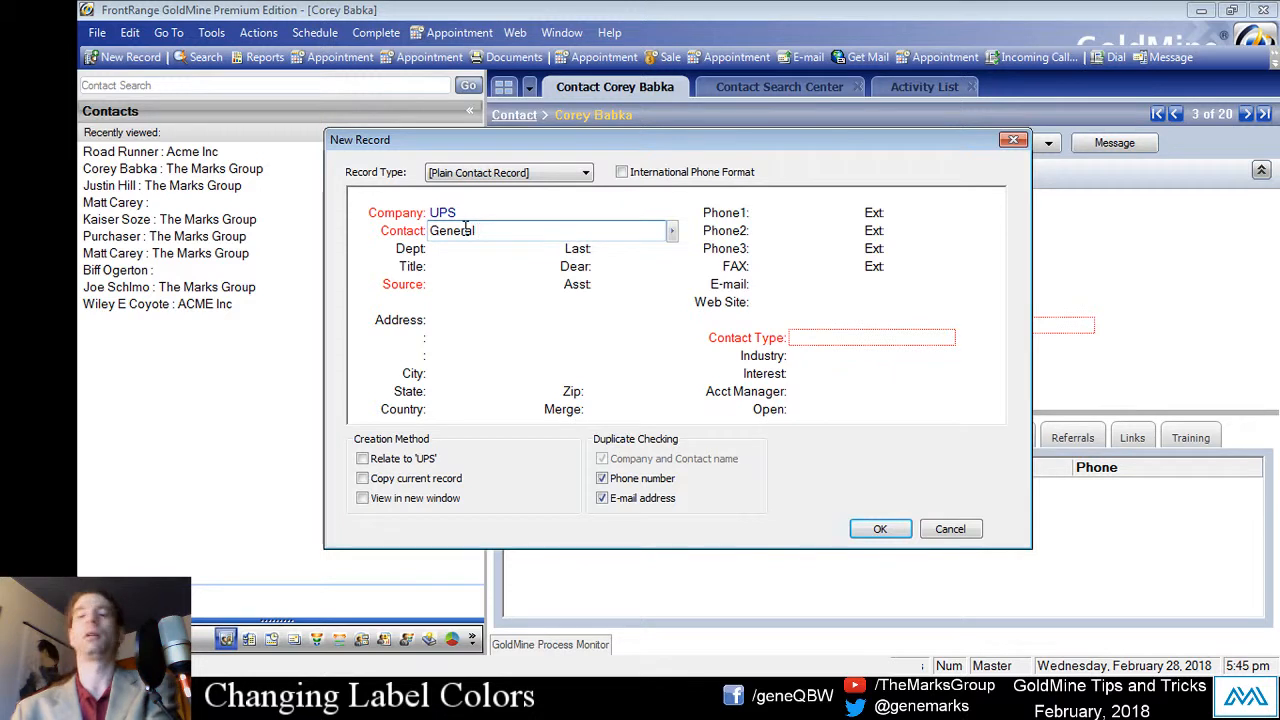
text( UPS Store)
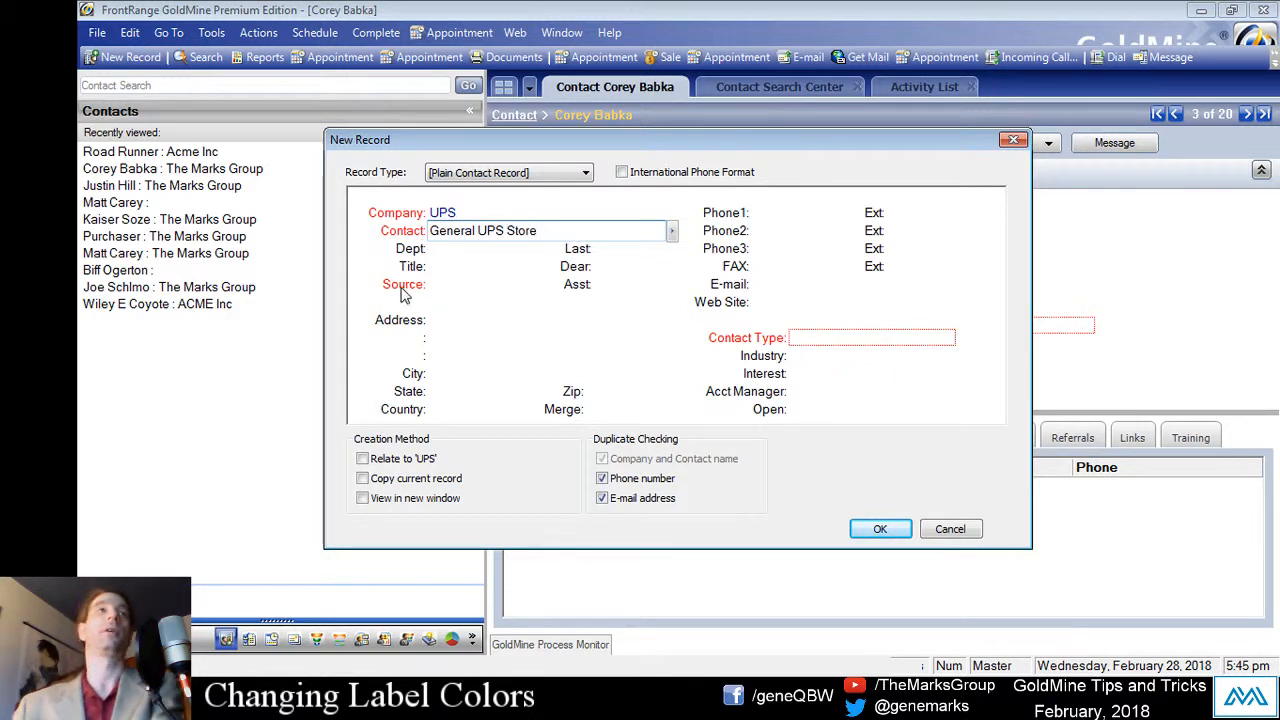
click(635, 465)
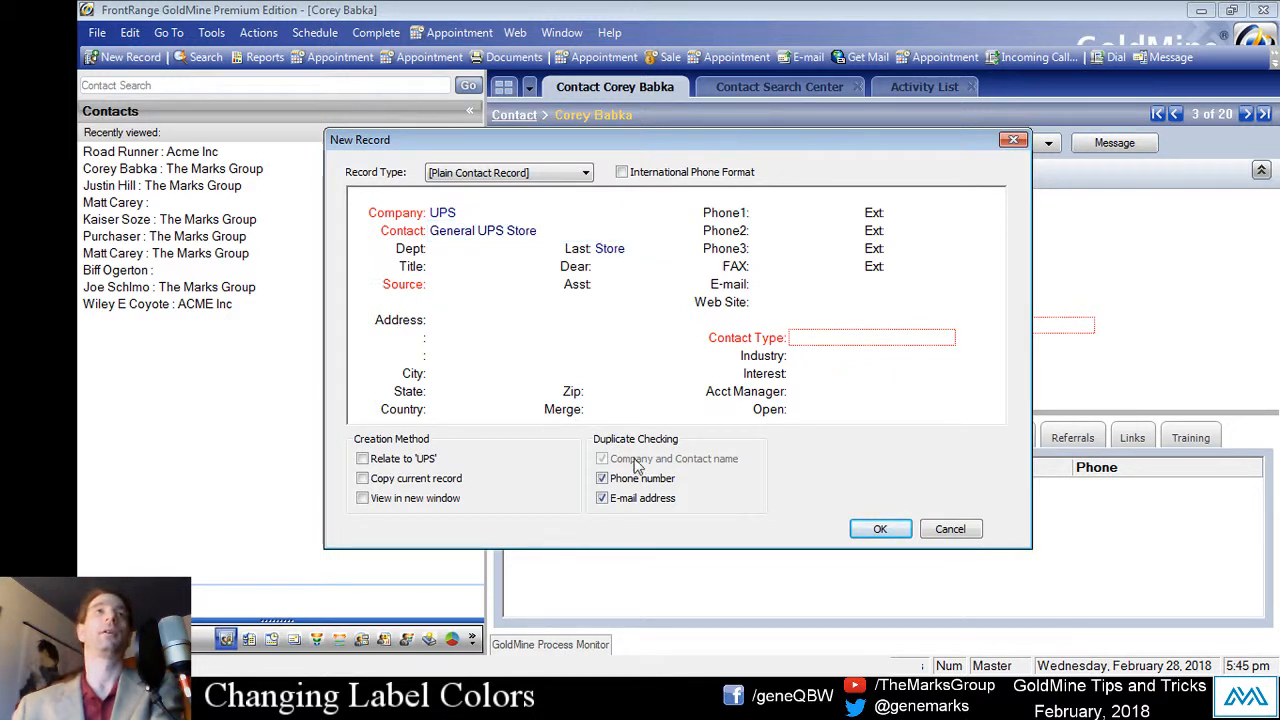
Step: Save the new record, supplying the required Contact Type Prospect
click(868, 530)
click(743, 418)
click(828, 342)
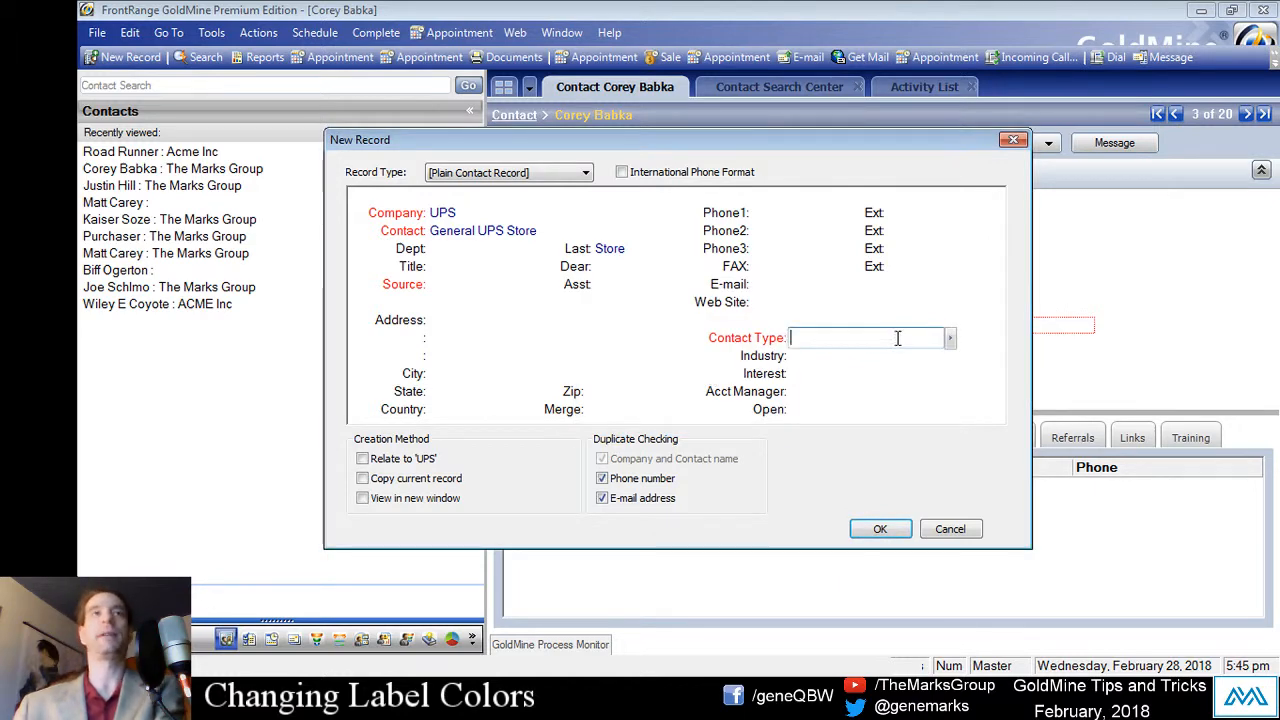
click(936, 338)
double_click(1010, 423)
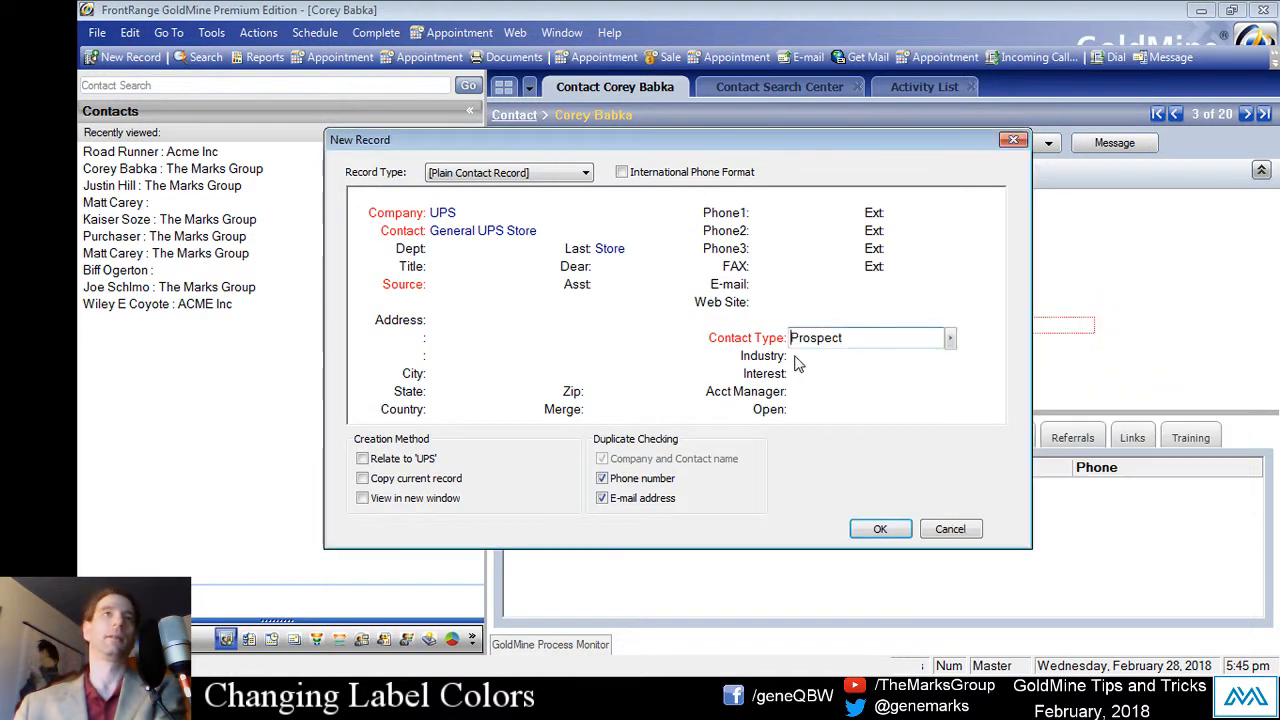
click(876, 531)
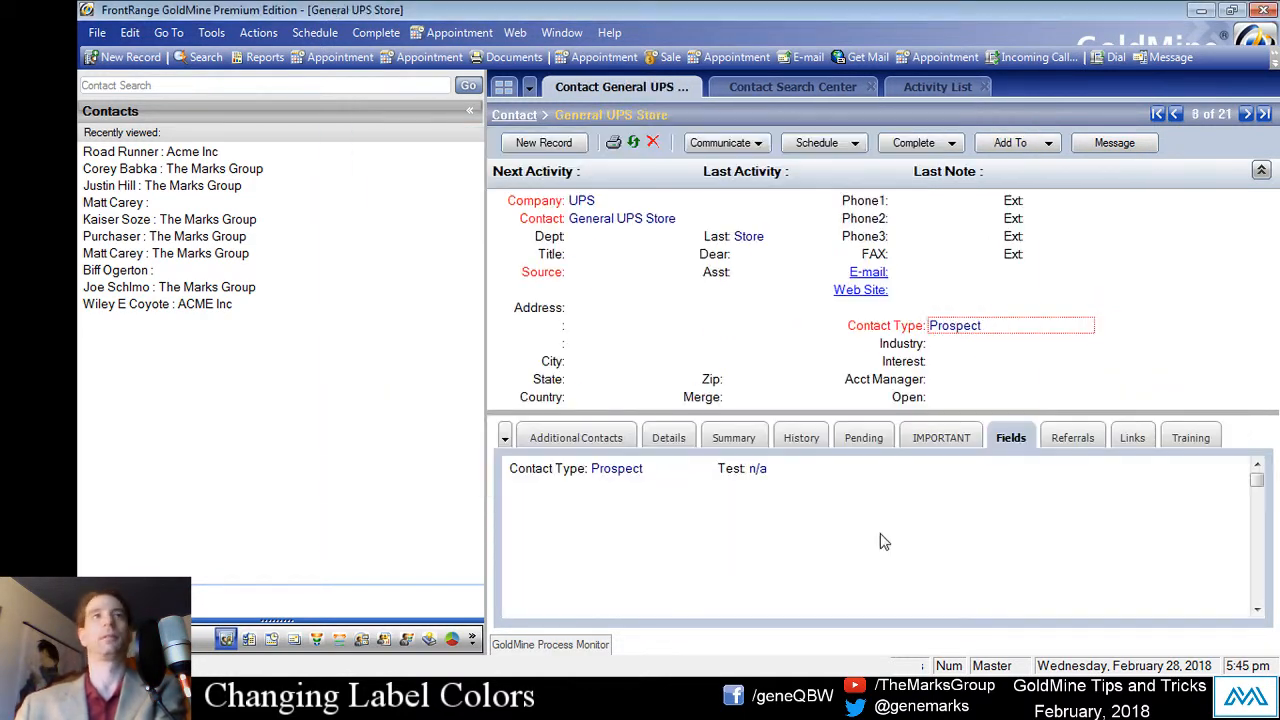
Step: Clear the General UPS Store record's Contact Type value
click(1005, 328)
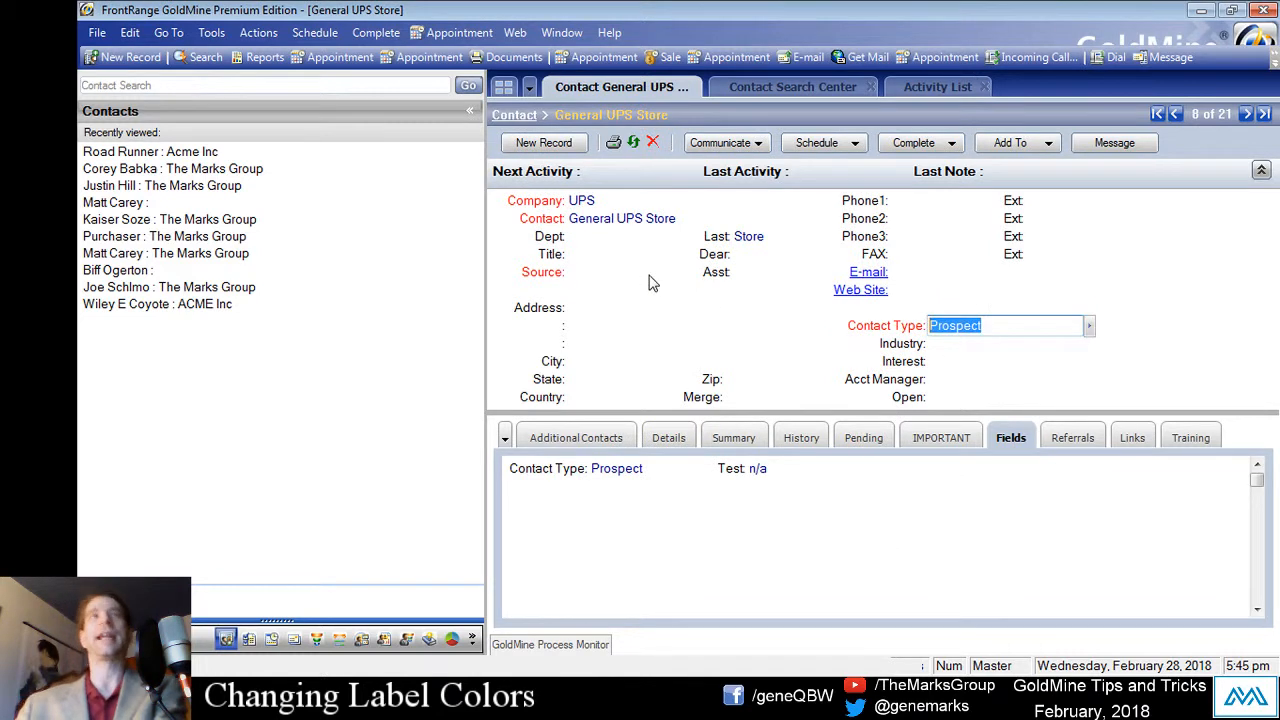
key(Delete)
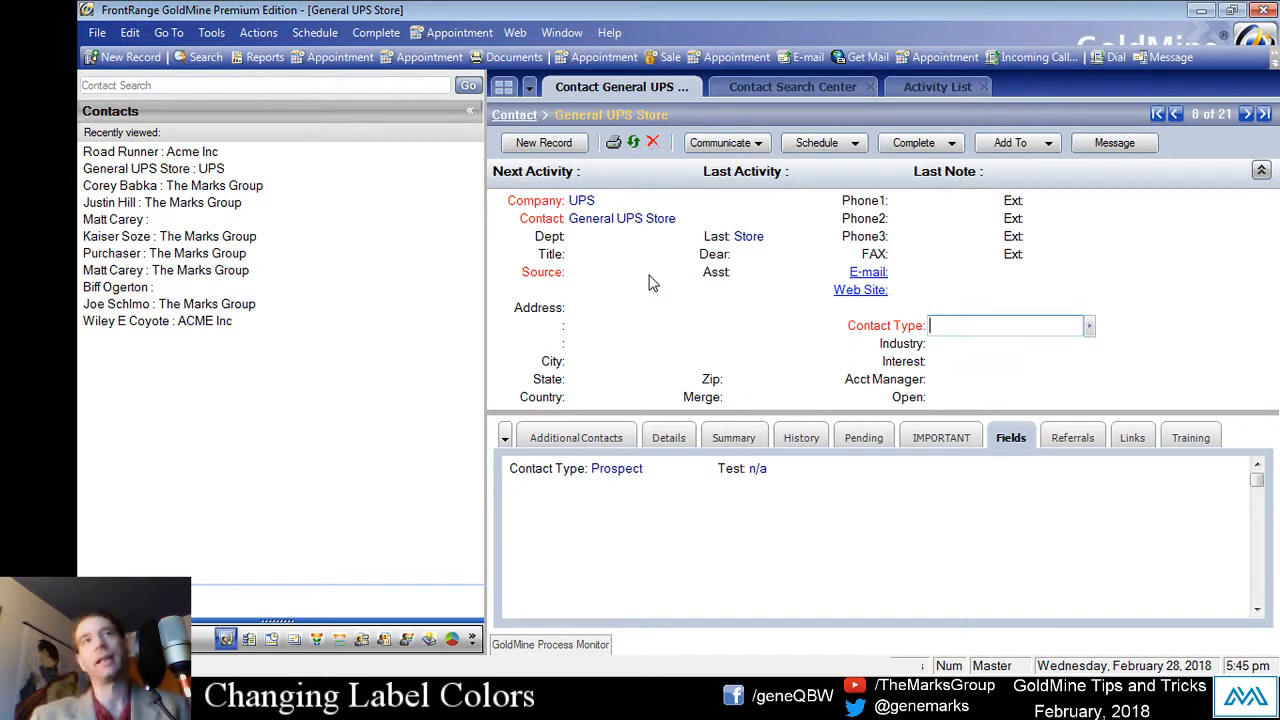
key(Return)
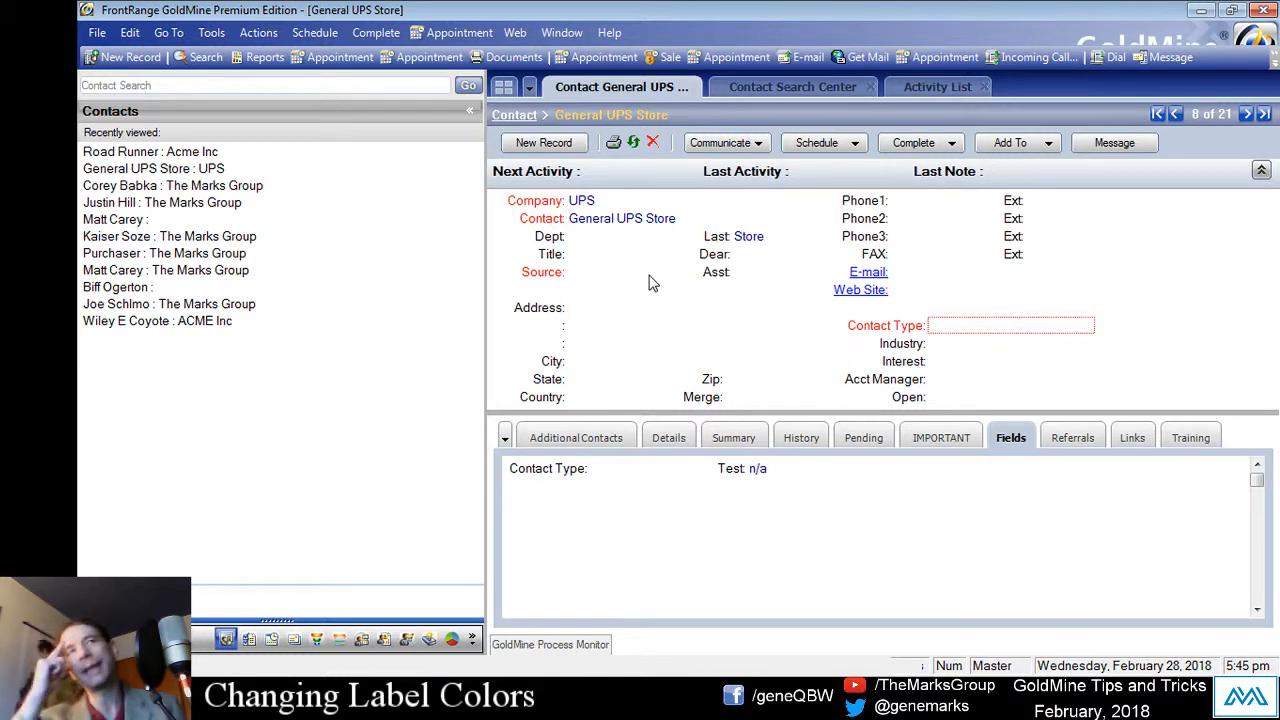
Step: Stop the Customer Type lookup from allowing blank input in its setup options
click(985, 330)
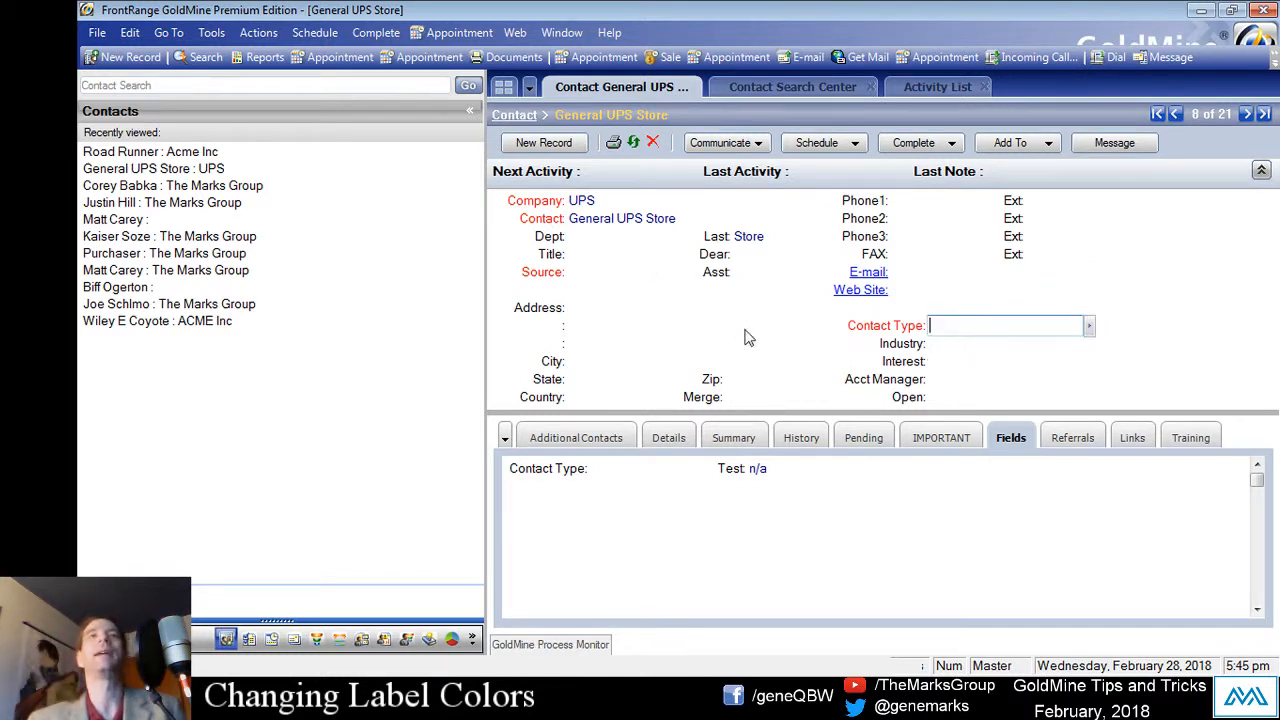
click(1092, 328)
drag(1162, 295, 589, 293)
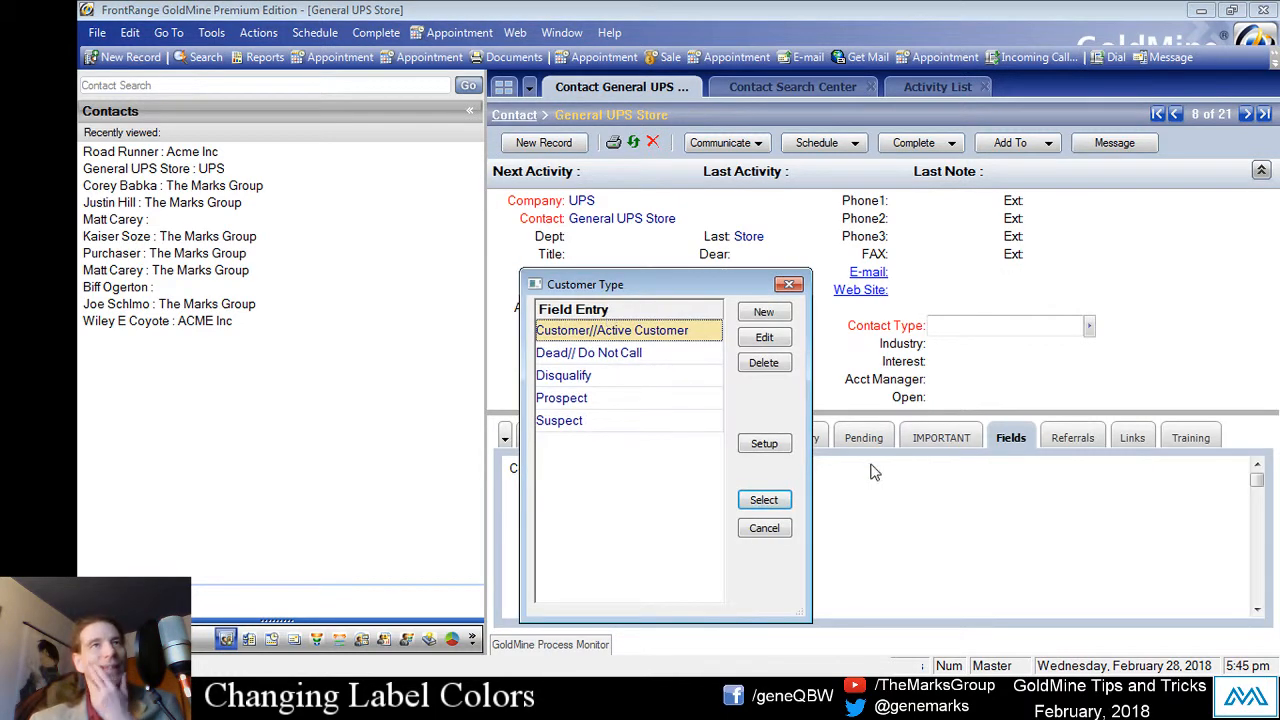
click(767, 447)
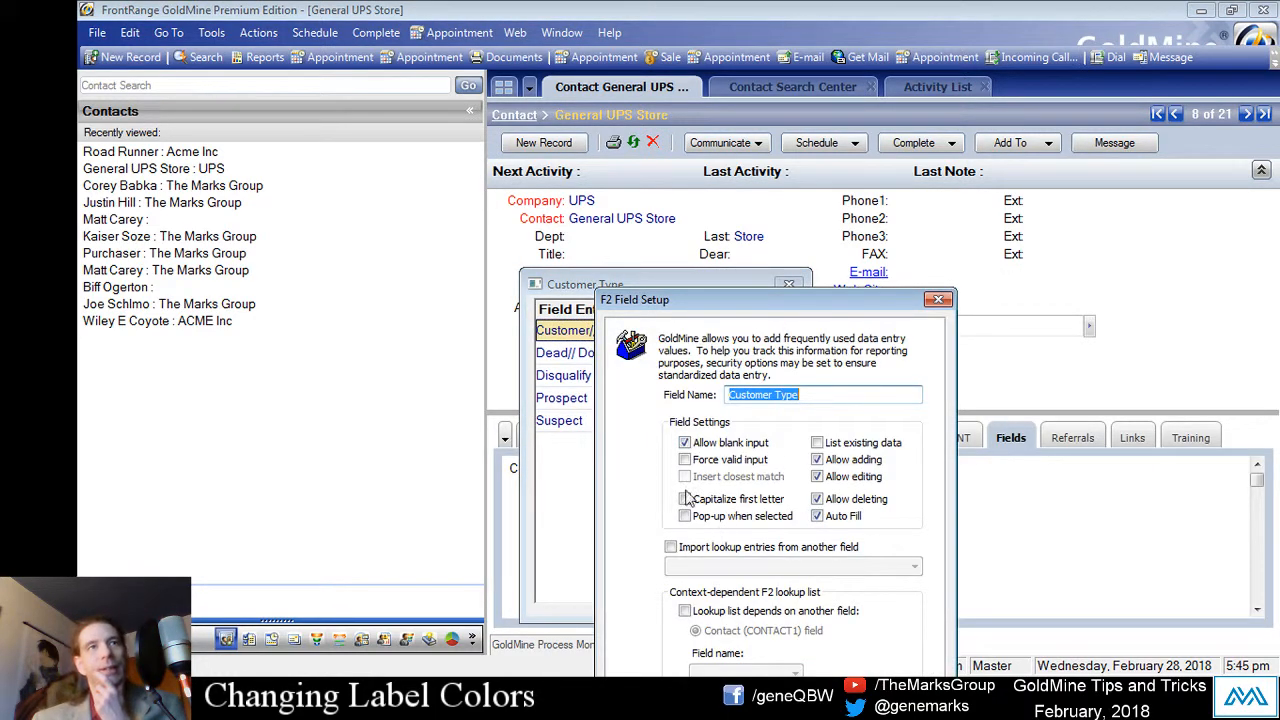
click(703, 446)
drag(724, 298, 558, 245)
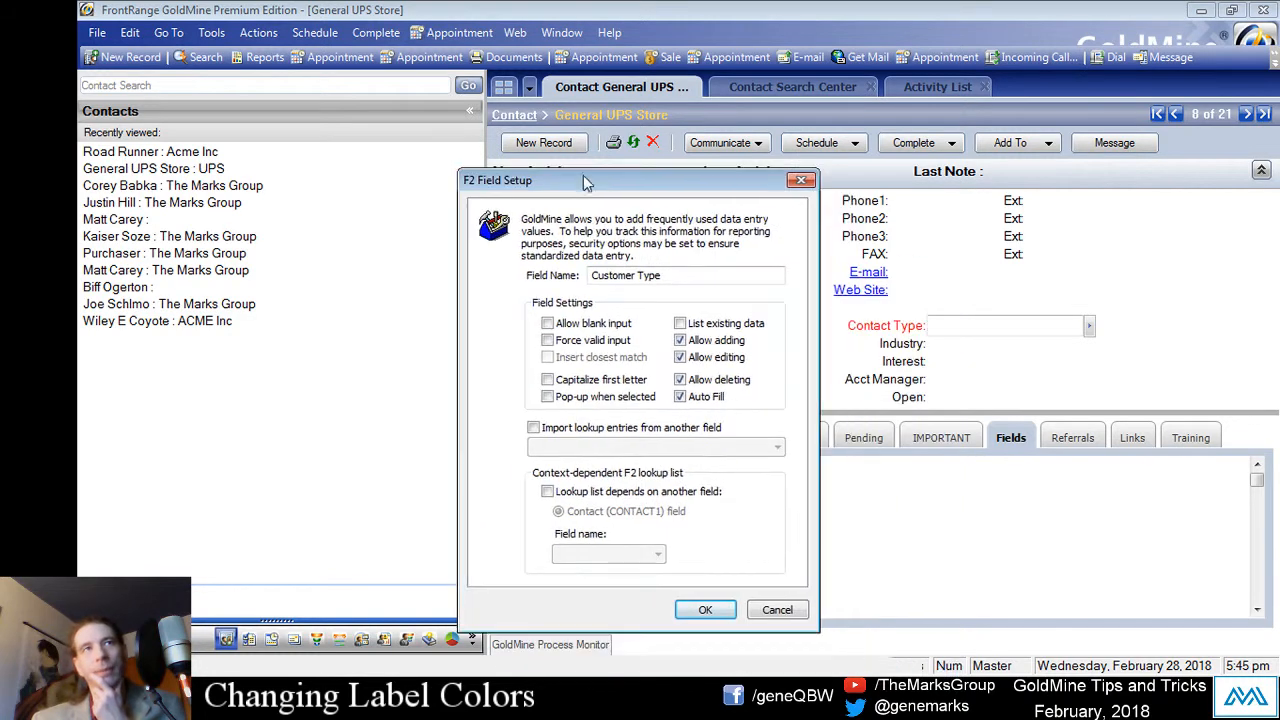
click(700, 615)
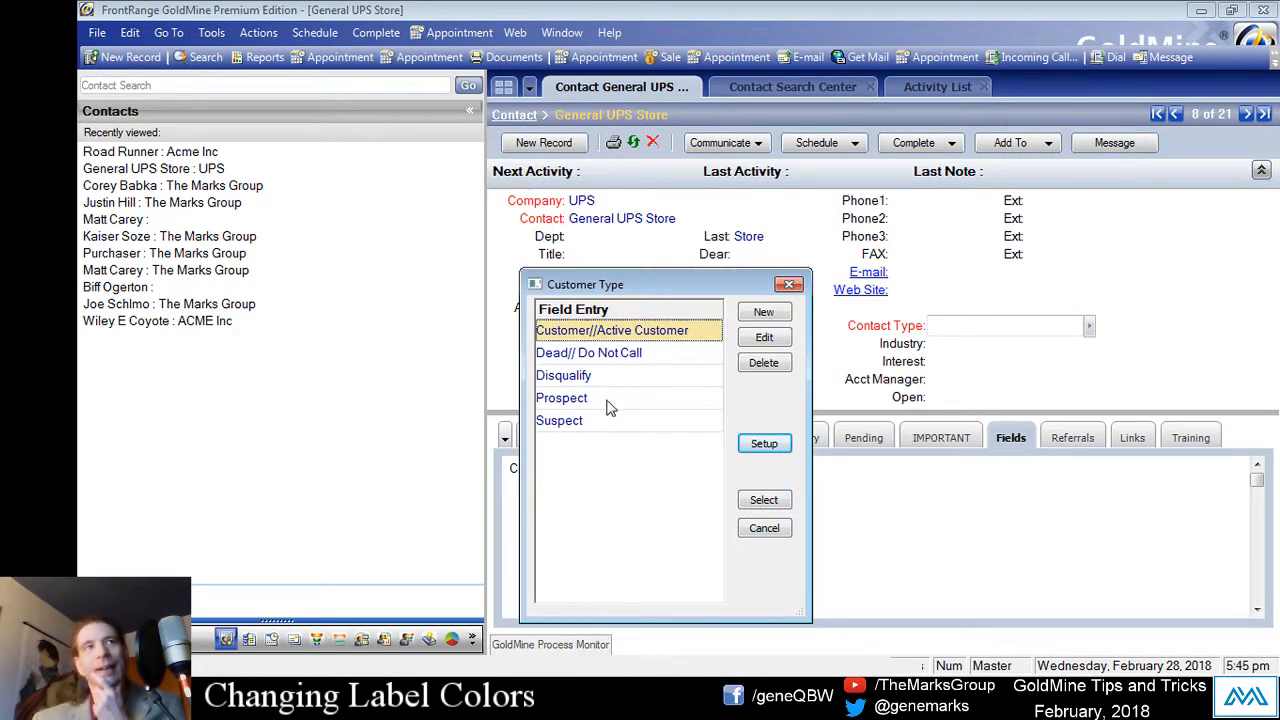
Step: Reopen the Customer Type lookup with F2 and pick Prospect for Contact Type
click(606, 400)
click(772, 527)
click(933, 341)
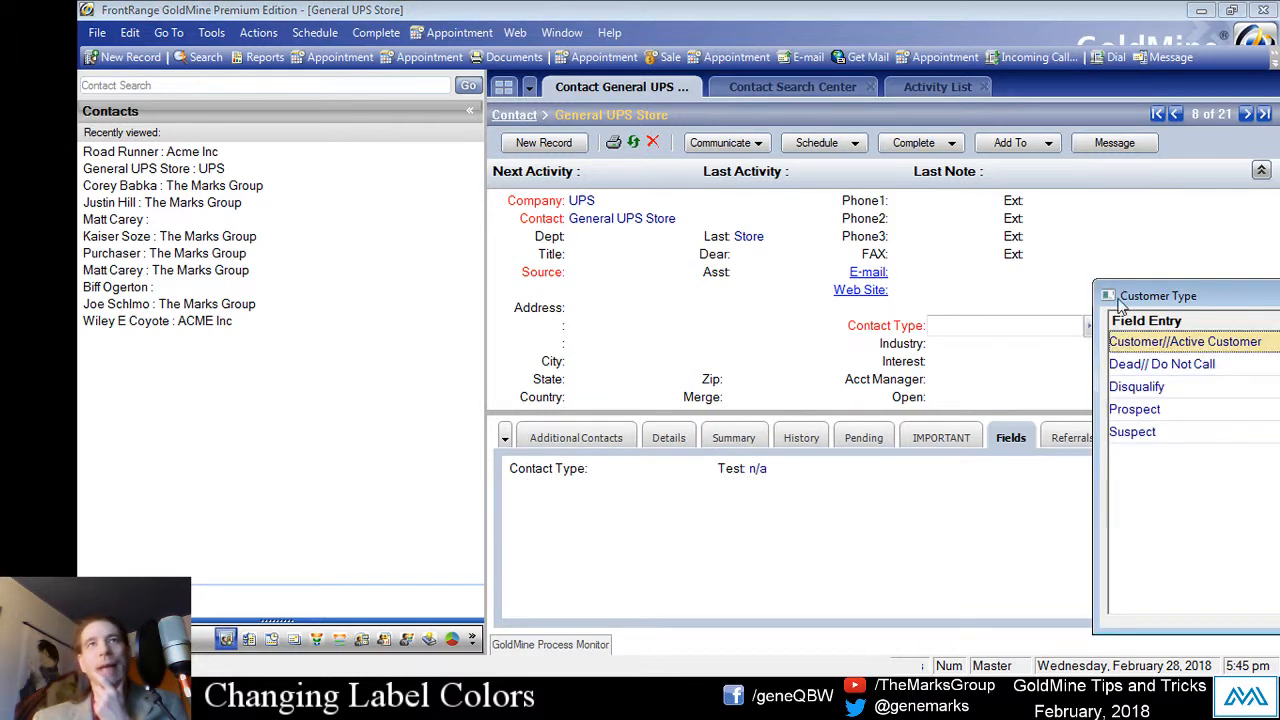
drag(1132, 297, 684, 295)
click(914, 535)
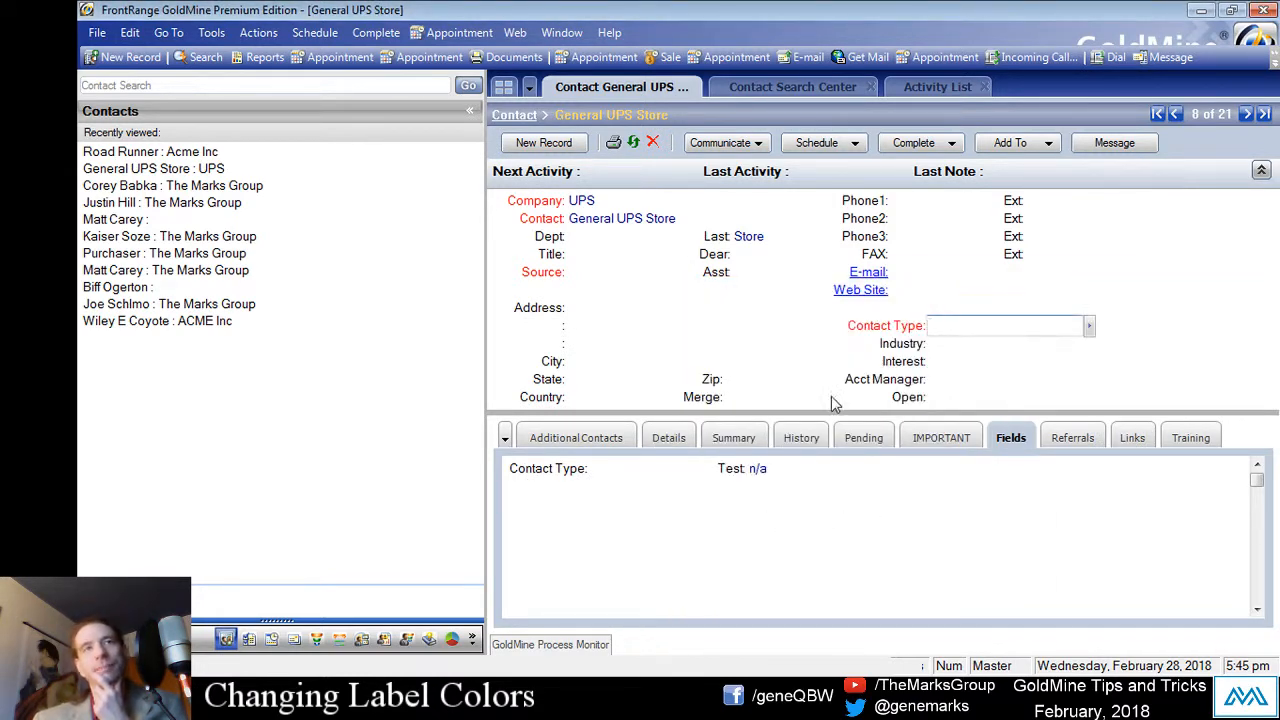
key(F2)
drag(1204, 296, 736, 323)
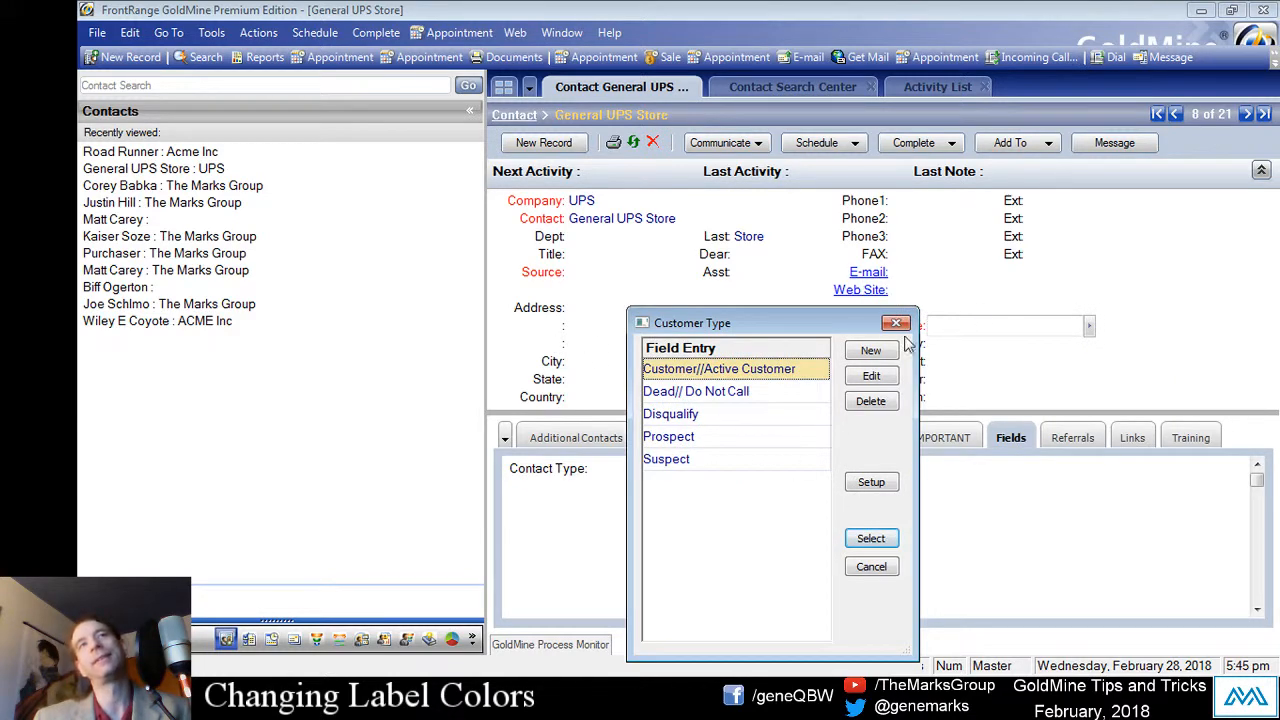
click(896, 322)
key(F2)
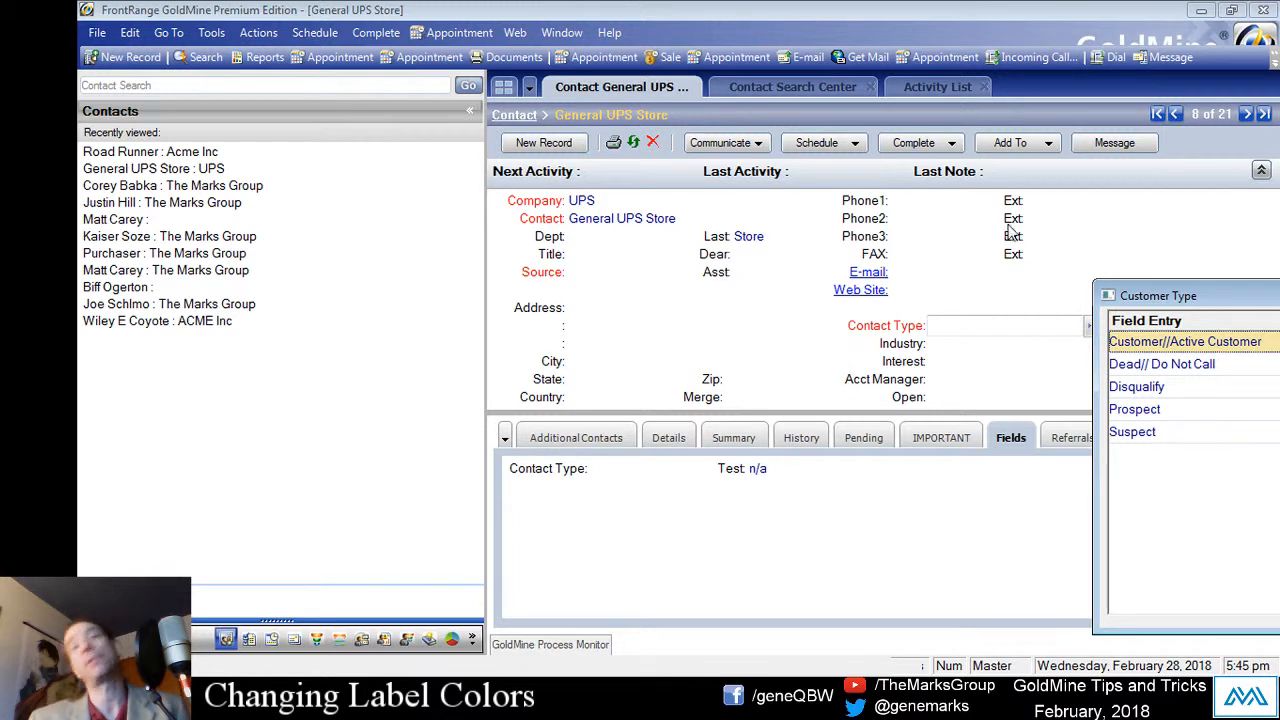
double_click(1188, 411)
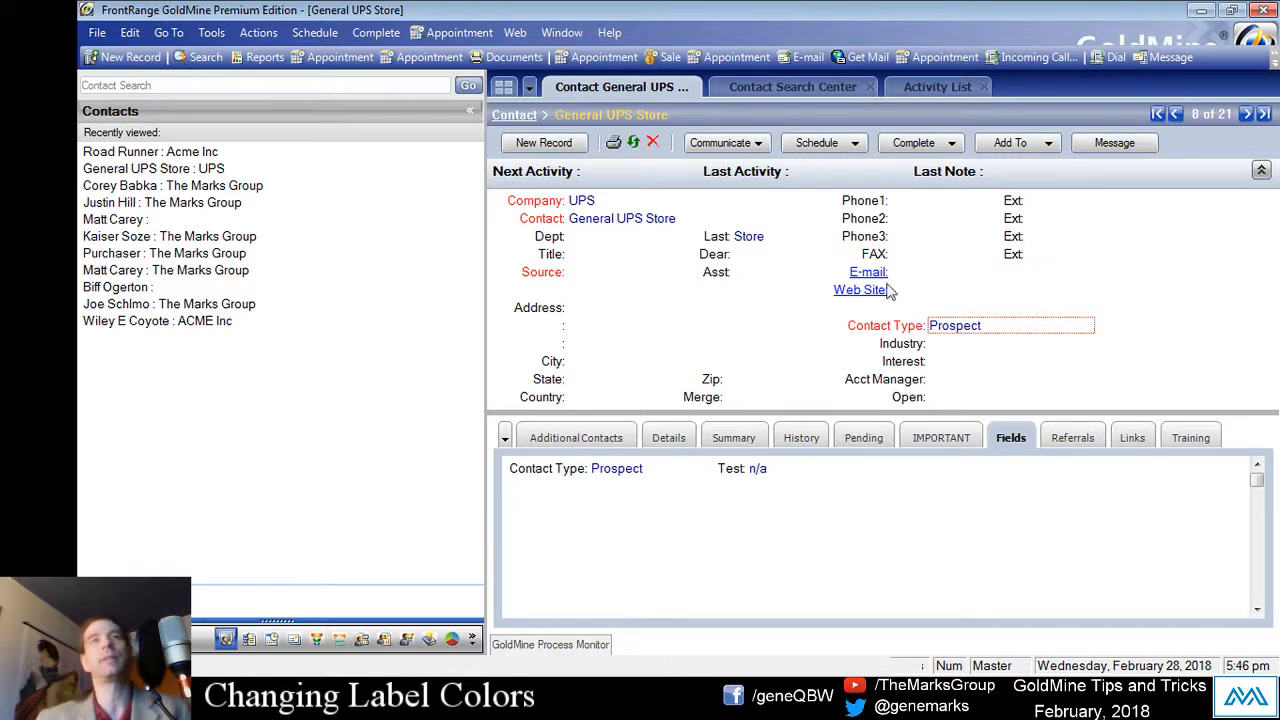
right_click(887, 331)
click(975, 455)
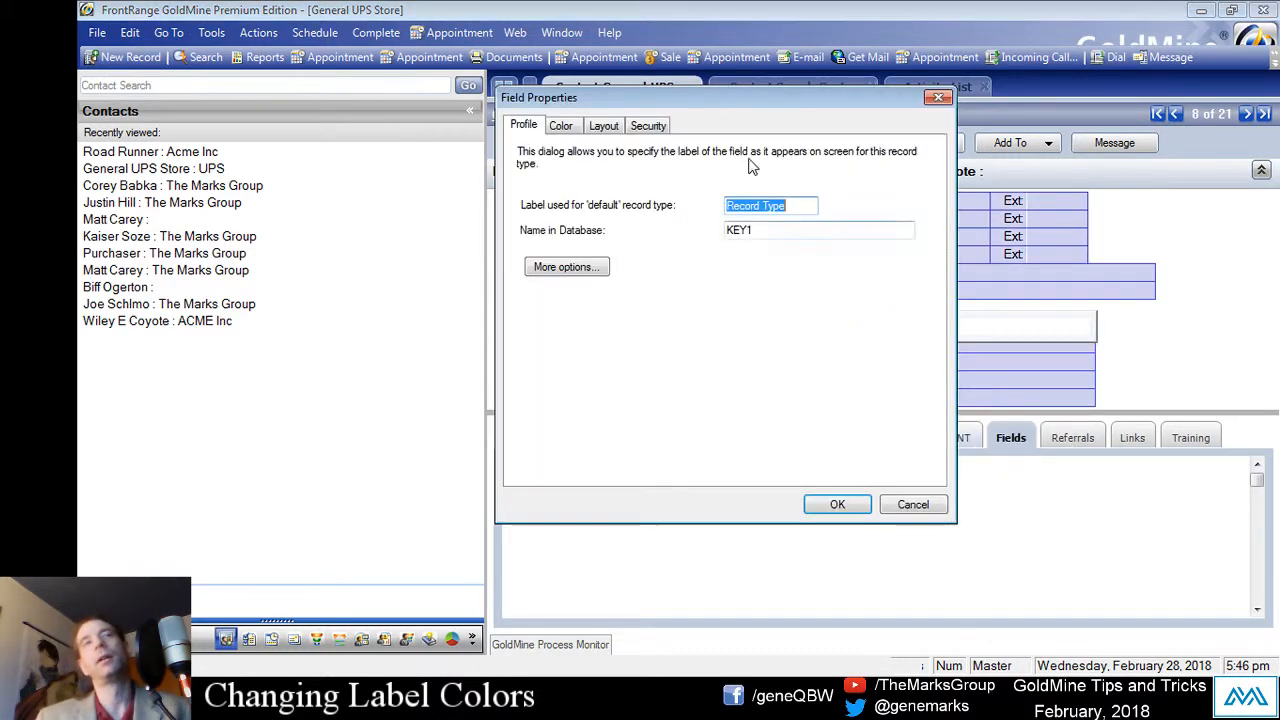
click(648, 125)
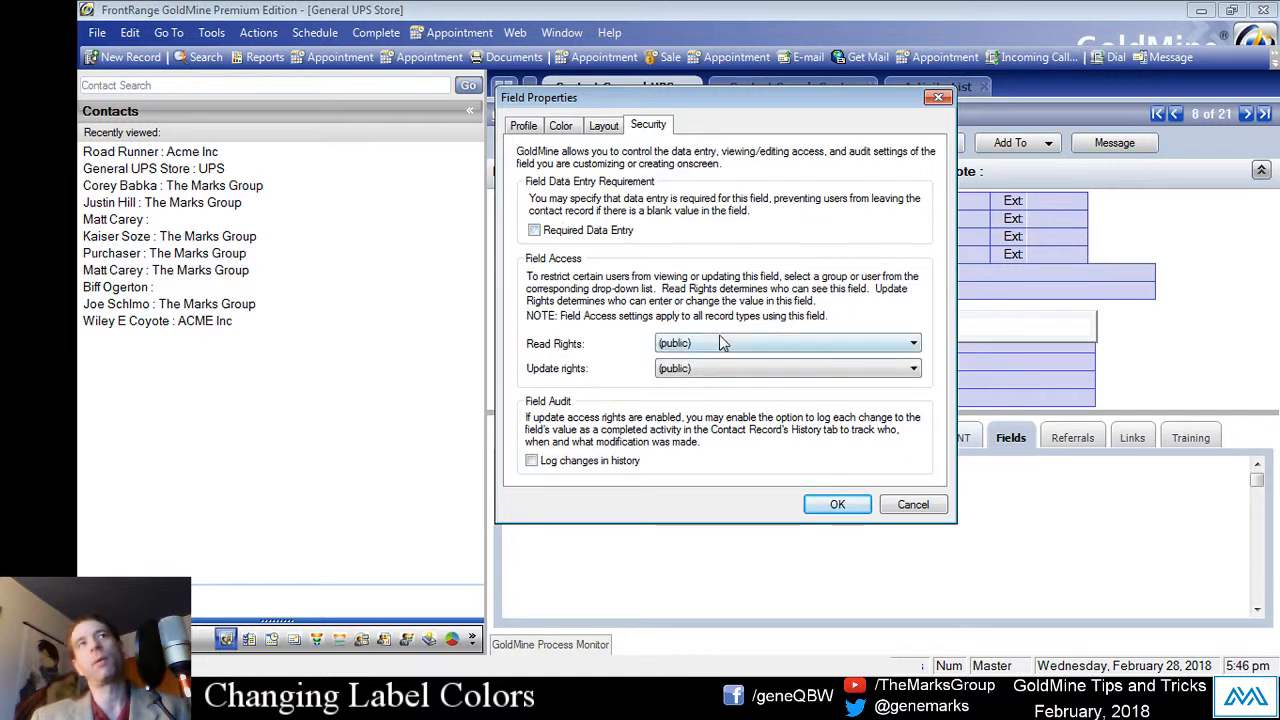
click(835, 504)
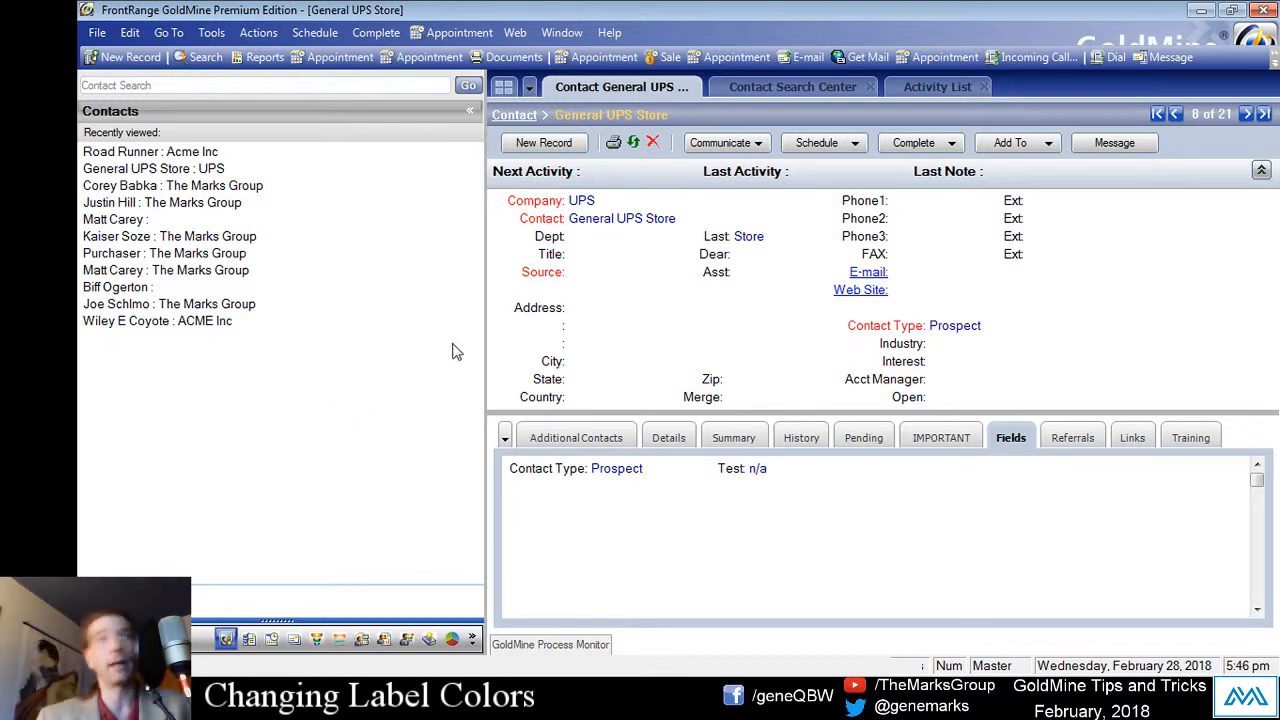
Step: Set the Contact Type label colour to red, then switch it to the expression 255
right_click(881, 333)
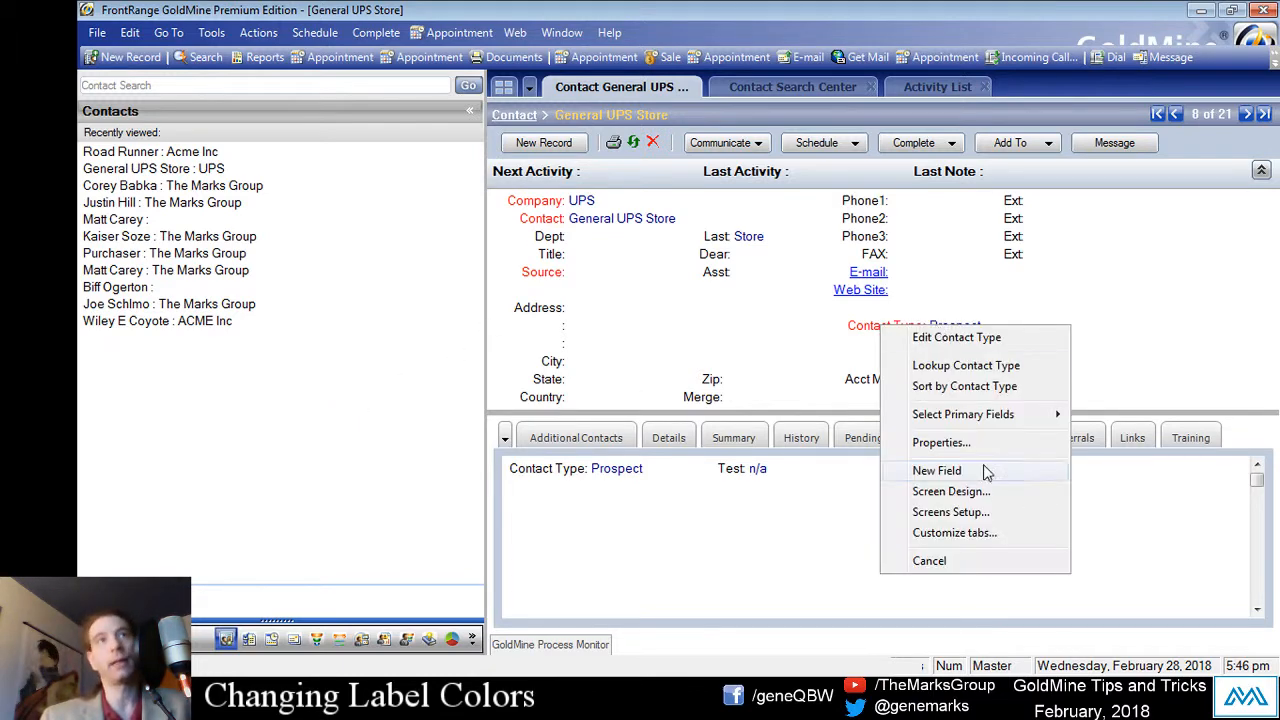
click(960, 440)
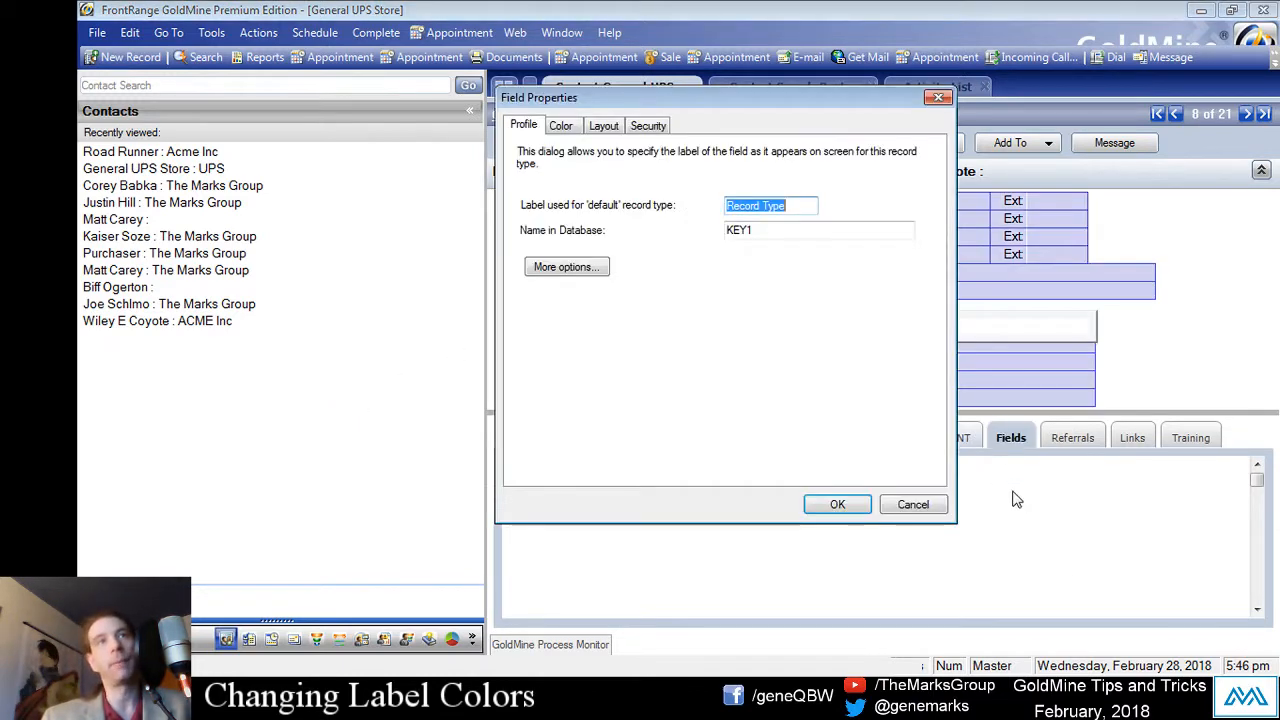
click(560, 126)
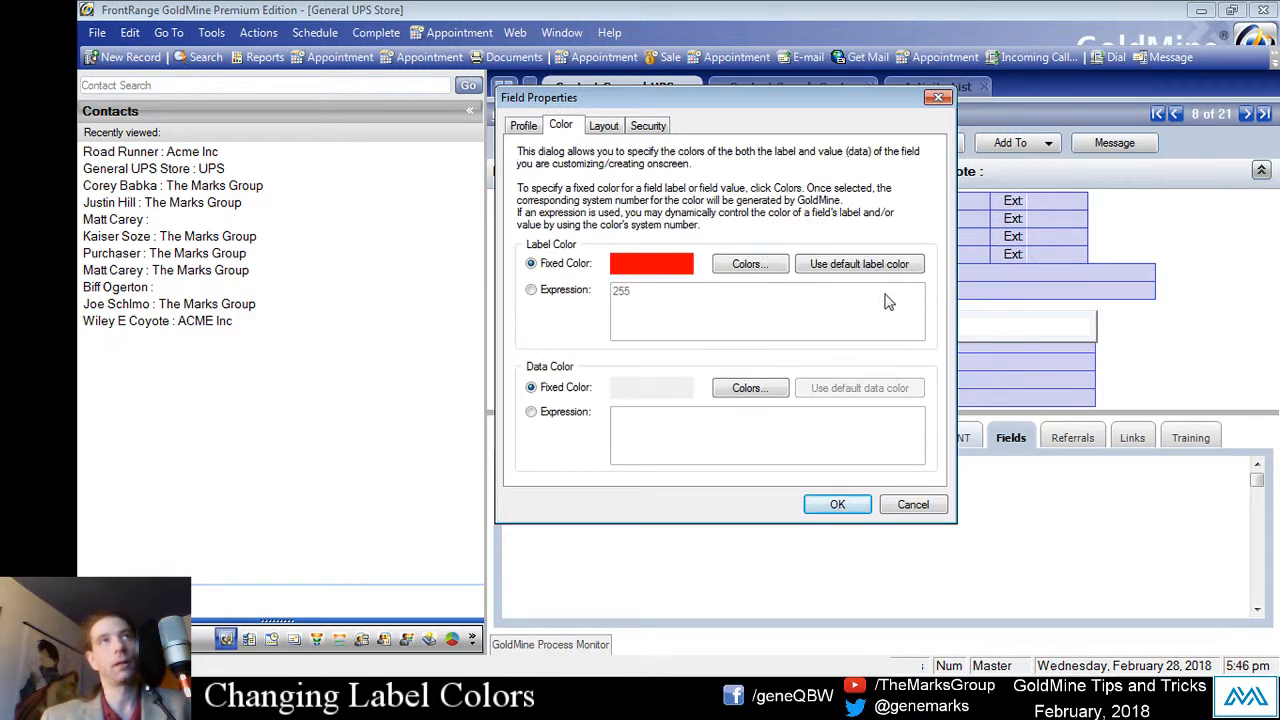
click(745, 265)
drag(593, 121, 765, 128)
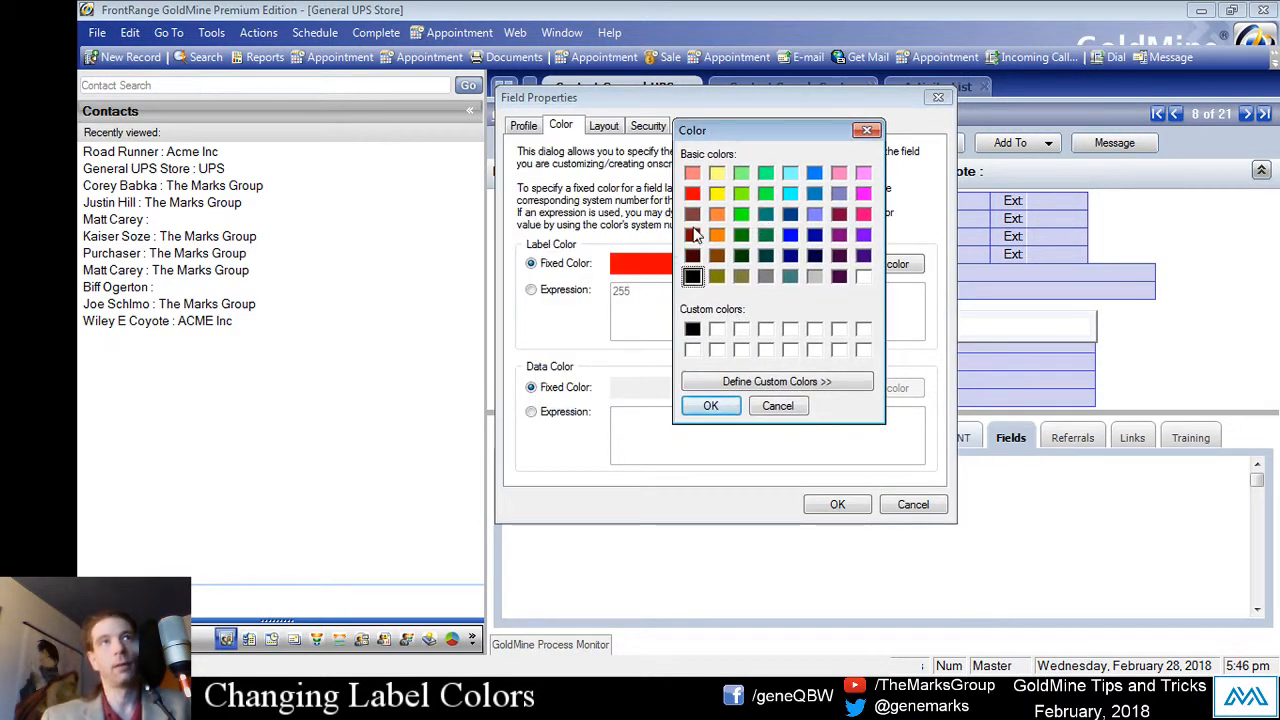
click(693, 194)
click(731, 407)
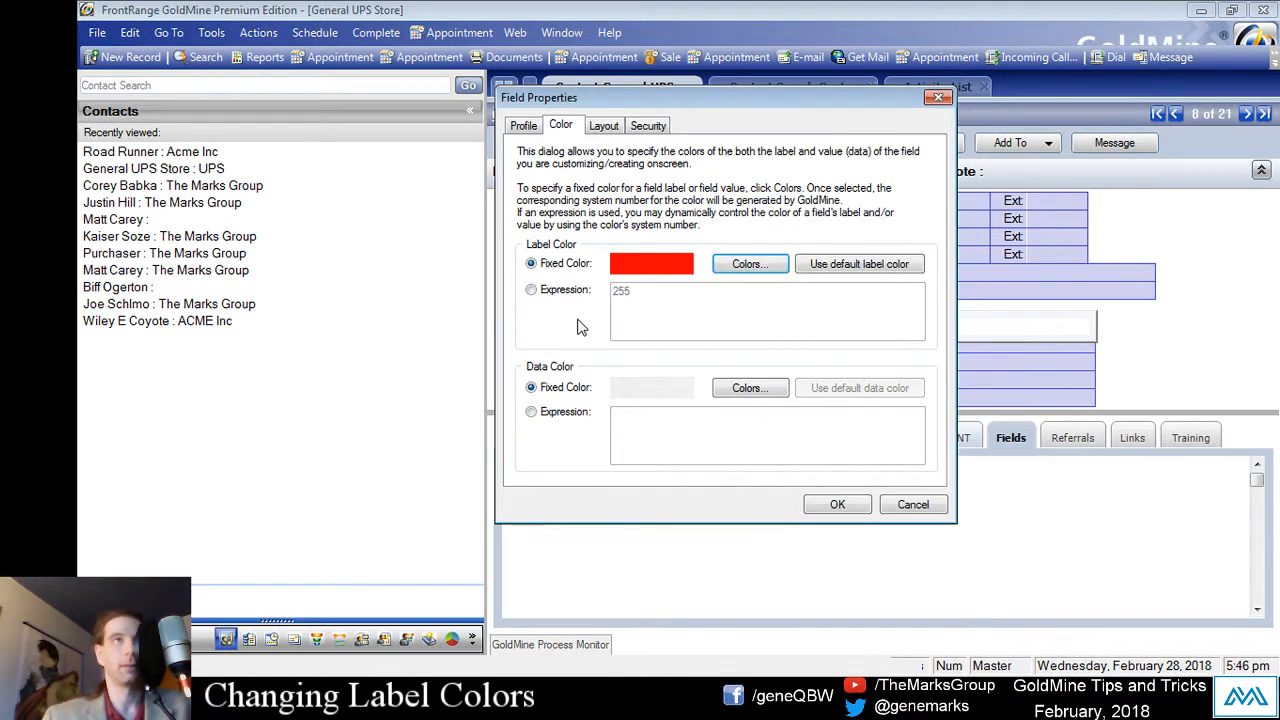
click(566, 292)
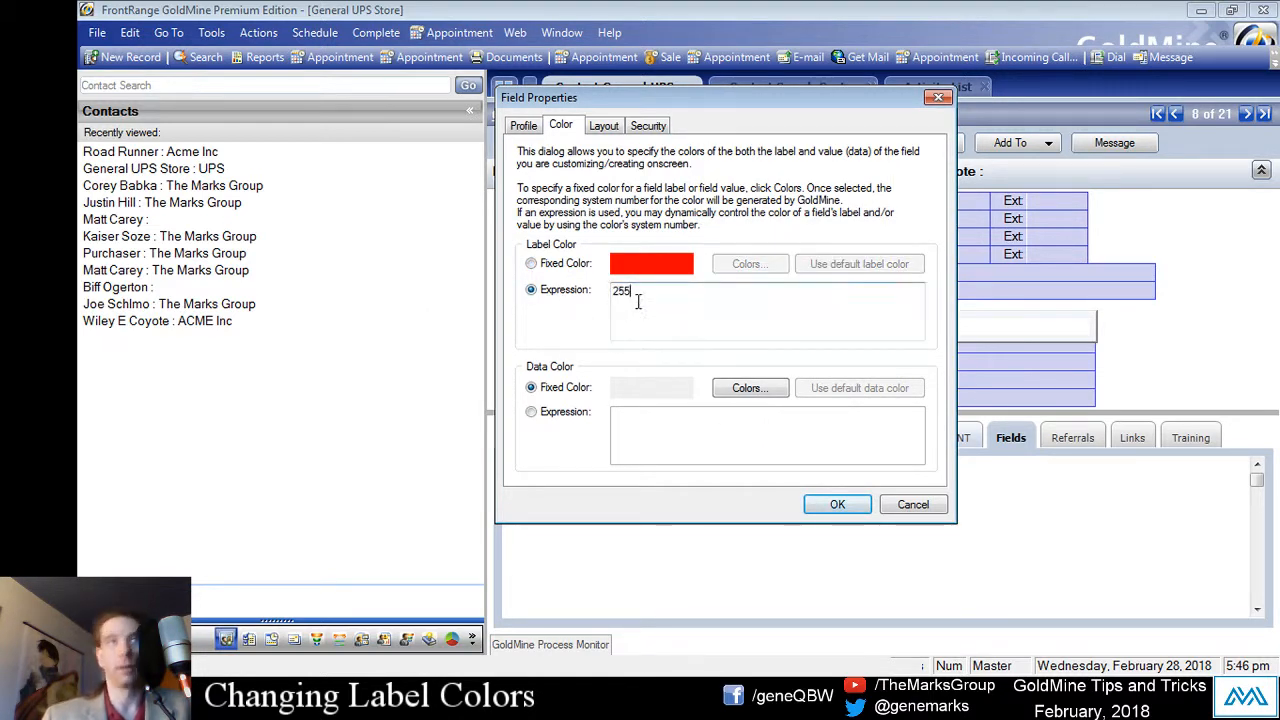
double_click(622, 291)
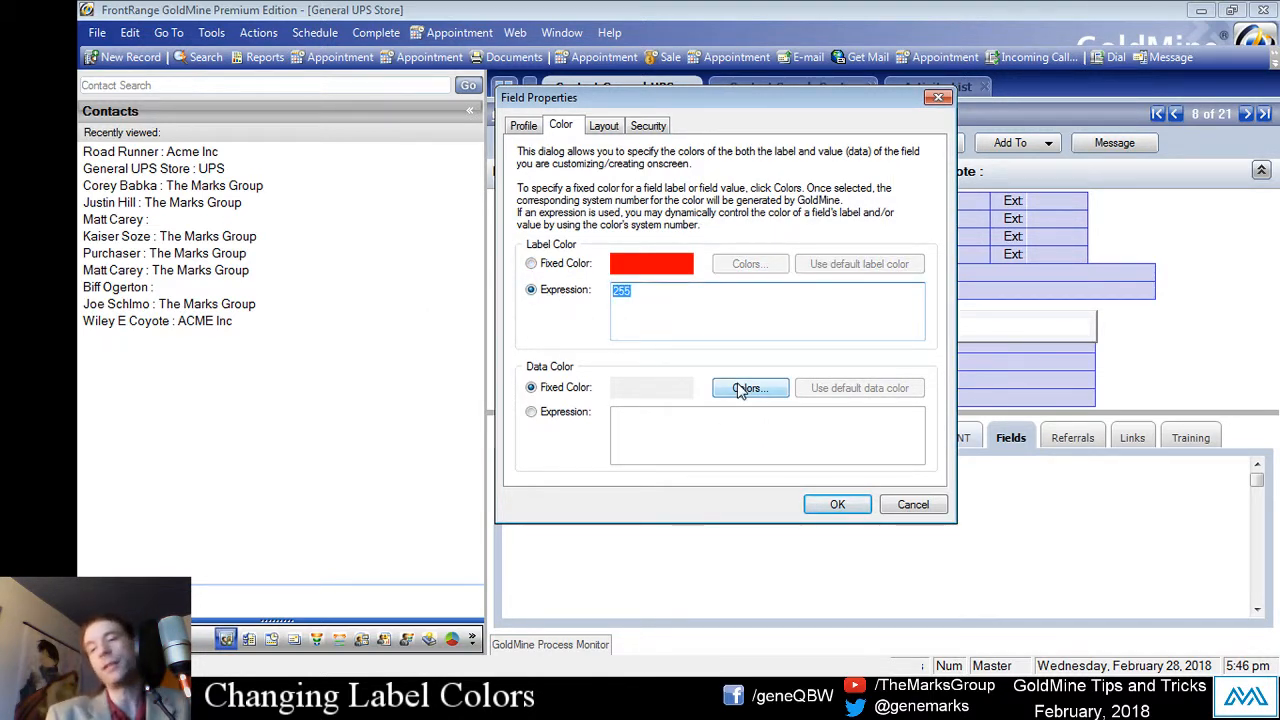
click(838, 506)
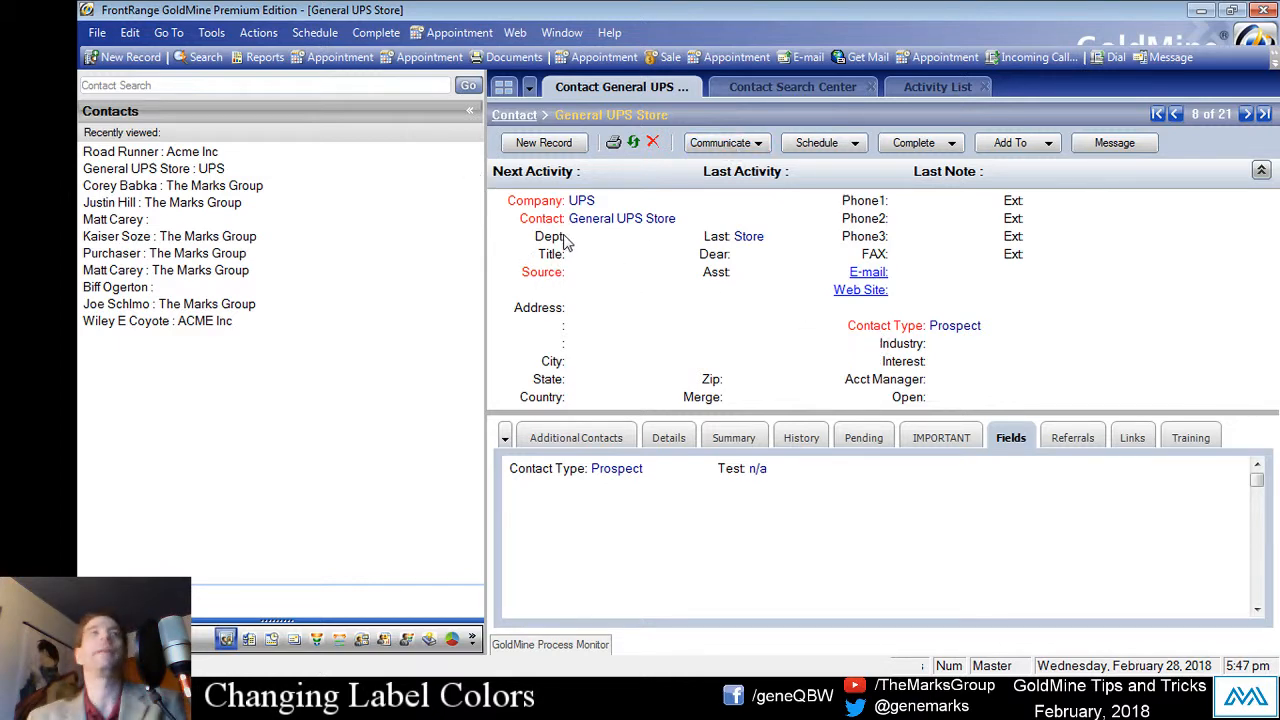
Step: Give the Dept label the colour expression 255 (red) in its Field Properties
right_click(562, 238)
click(655, 330)
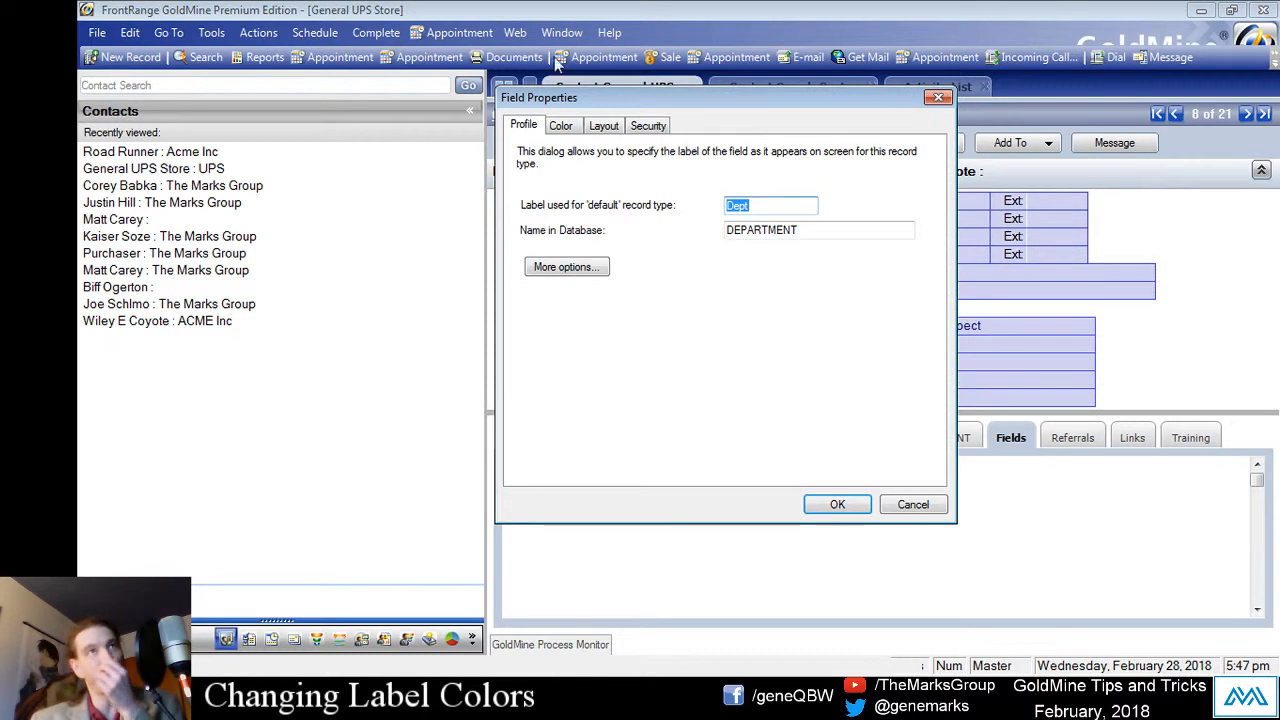
click(561, 126)
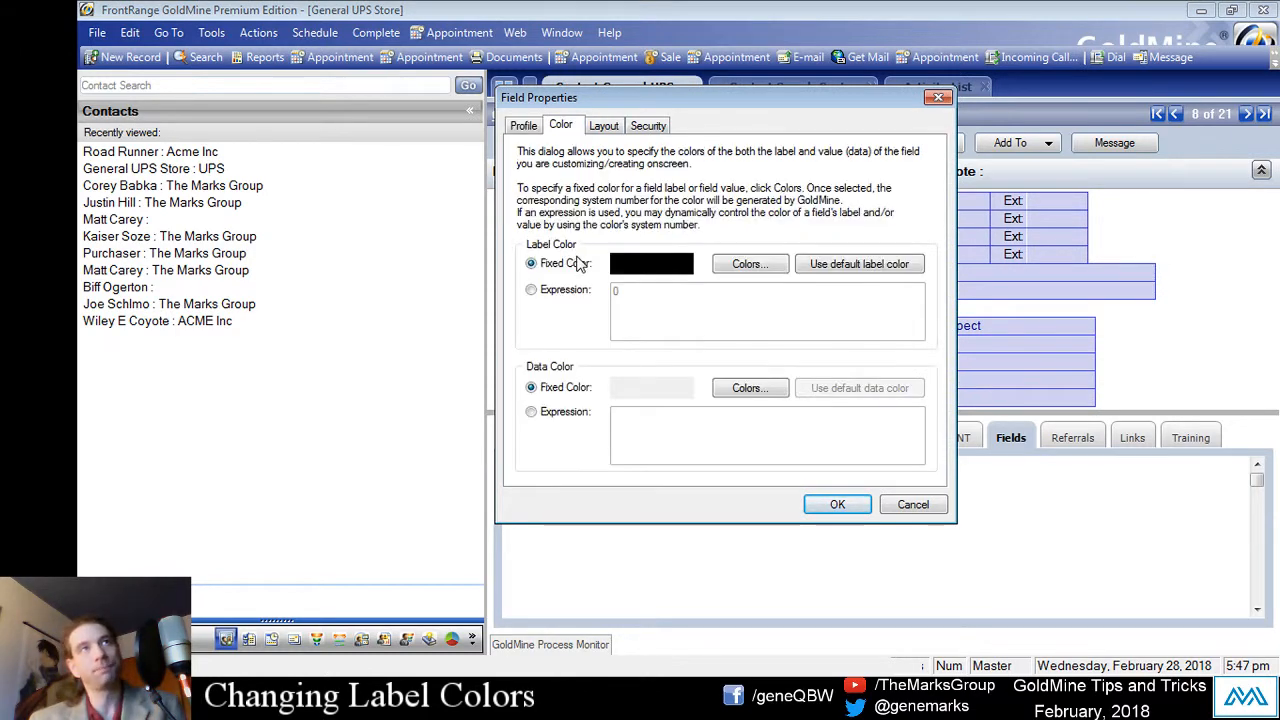
click(531, 289)
text(255)
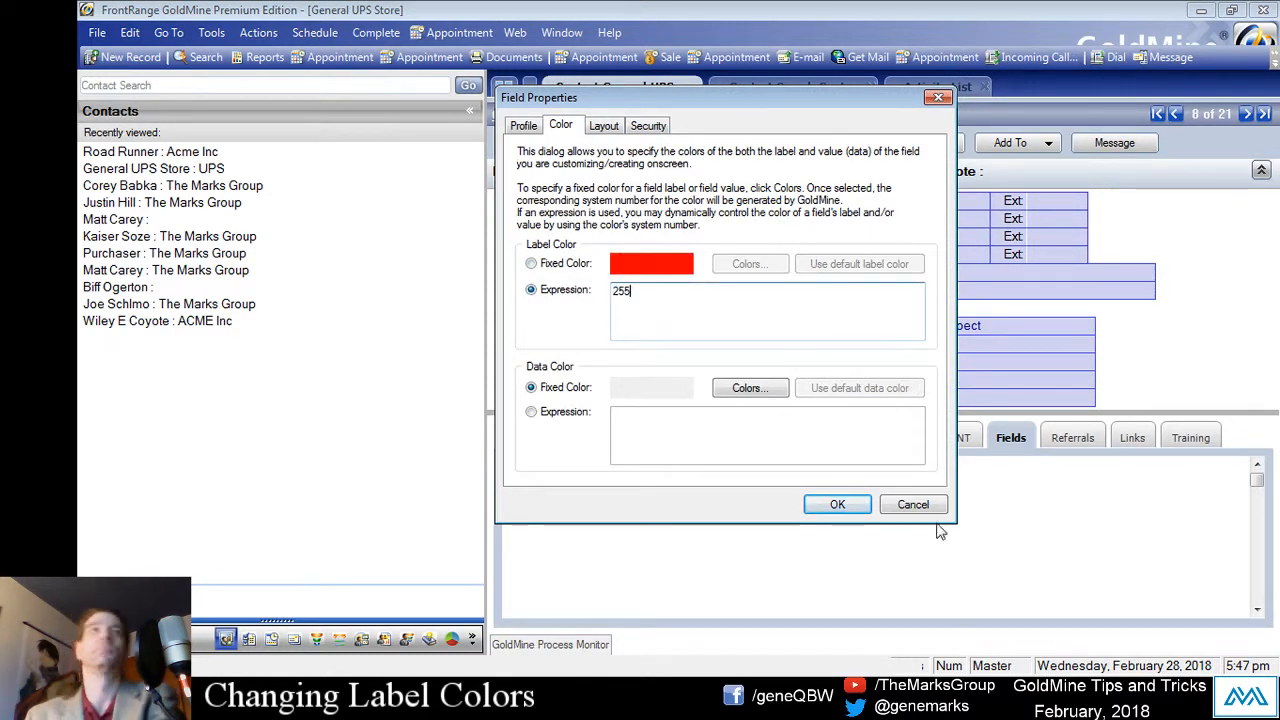
click(837, 504)
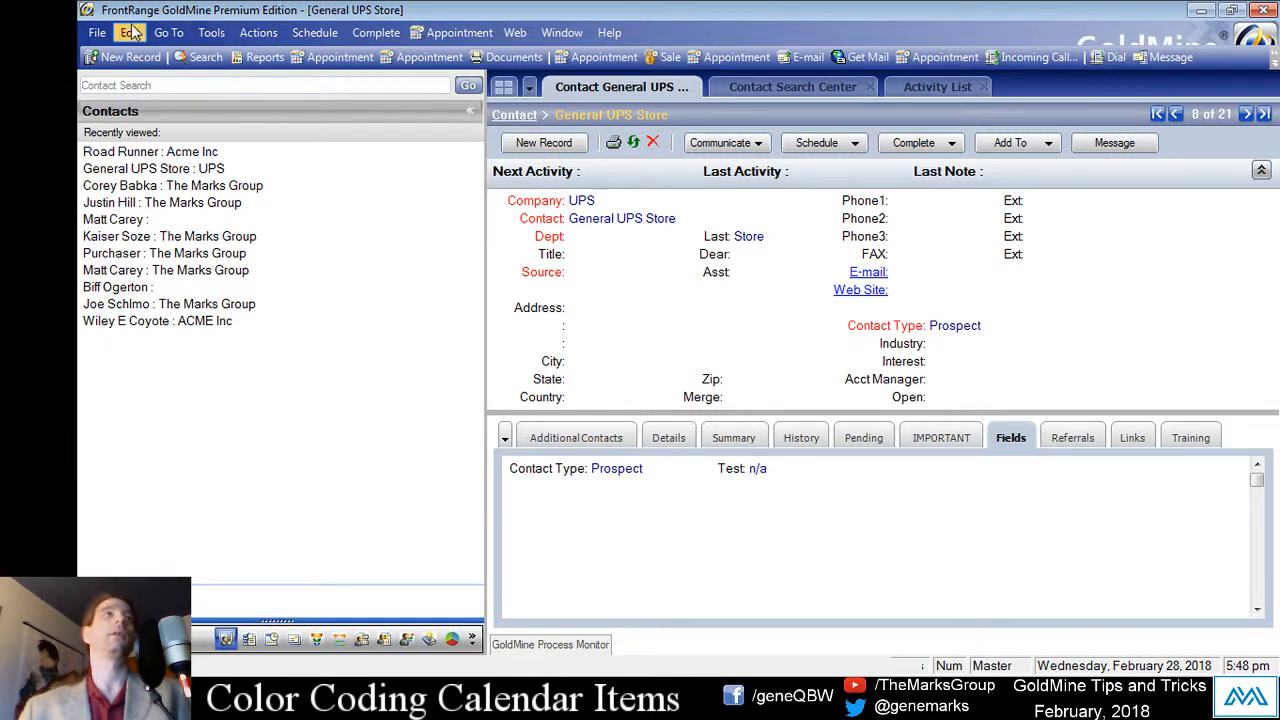
Step: Open the calendar from the Go To list, then close it again
click(160, 33)
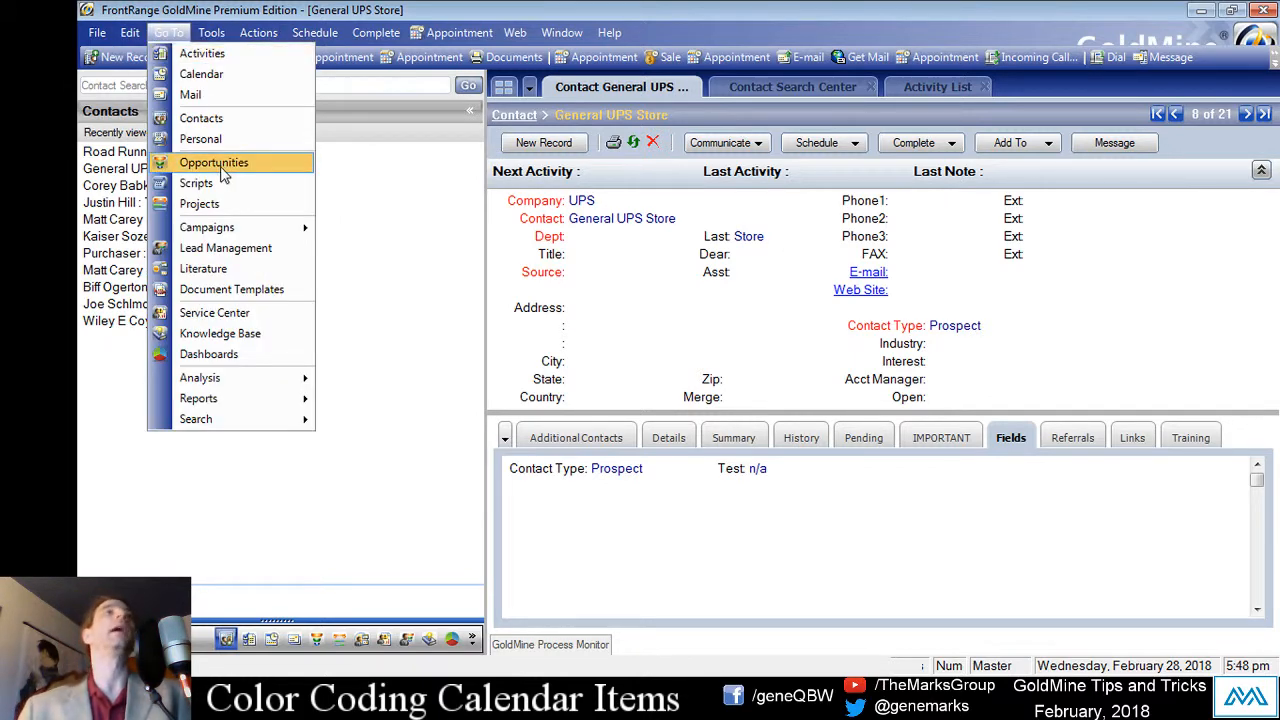
click(200, 74)
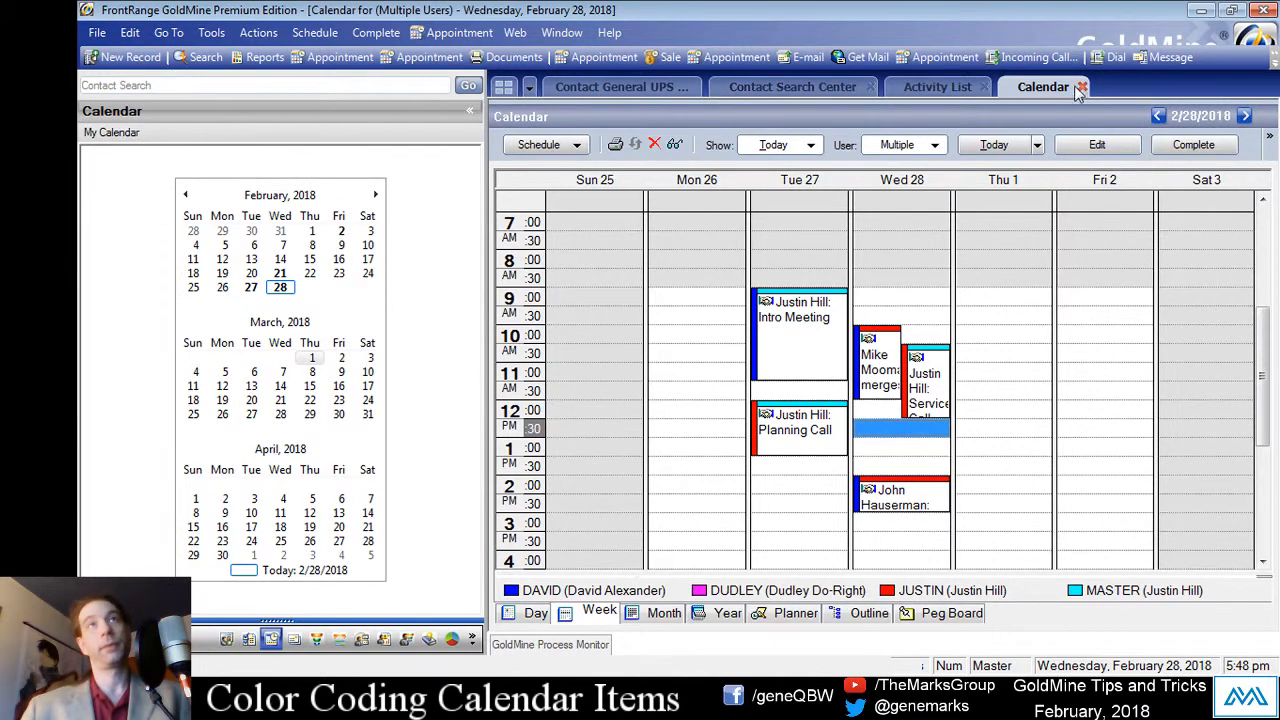
click(1083, 87)
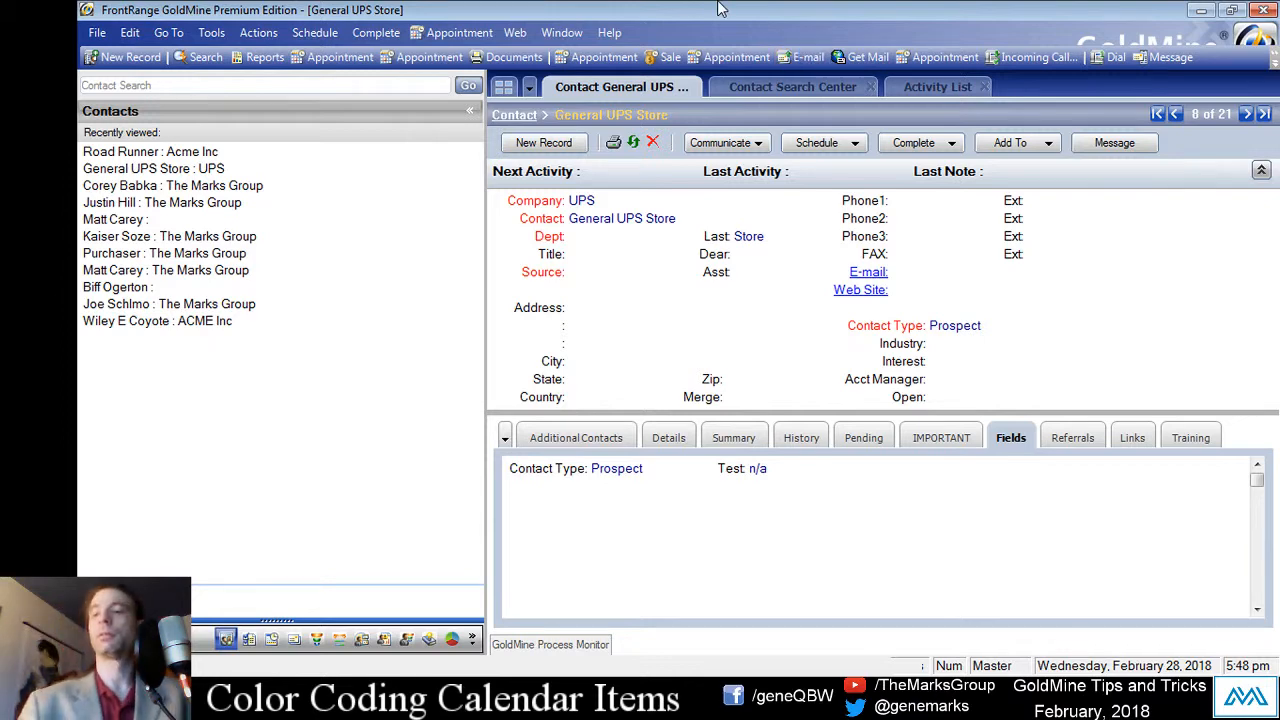
Step: Bring up the week calendar (F7) and the activity list (F6), then close the call-backs list
key(F7)
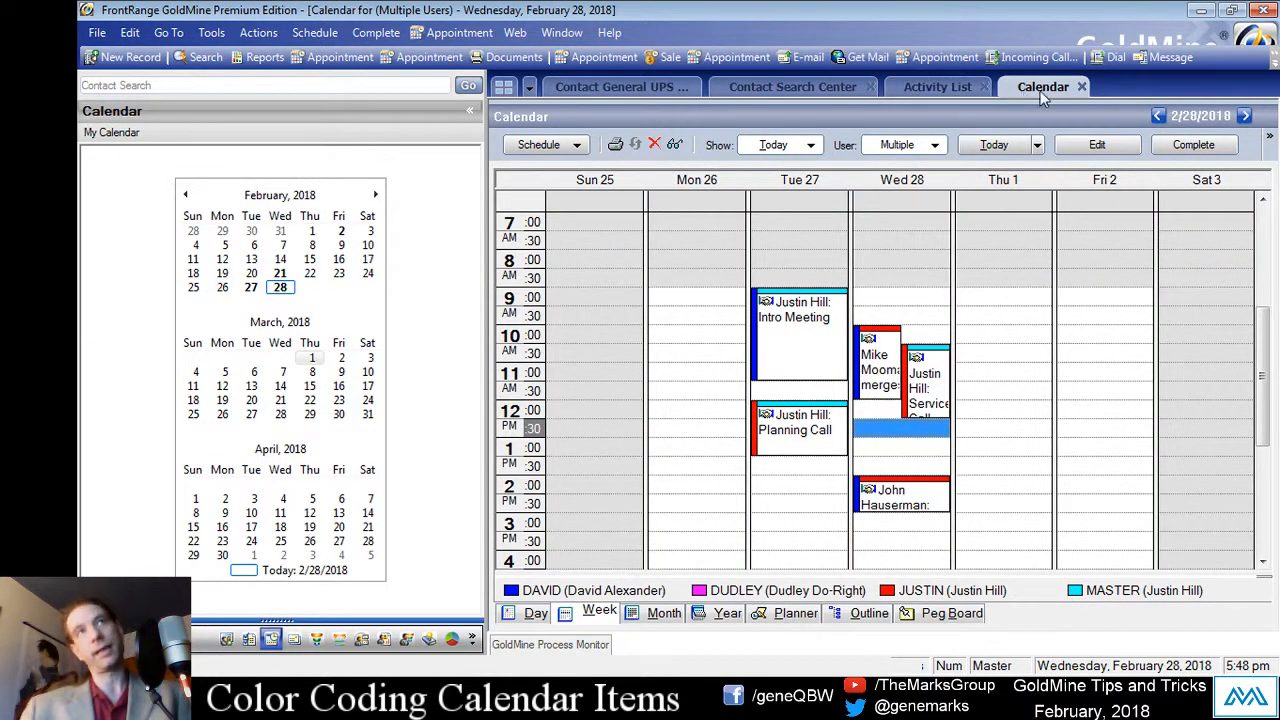
key(F6)
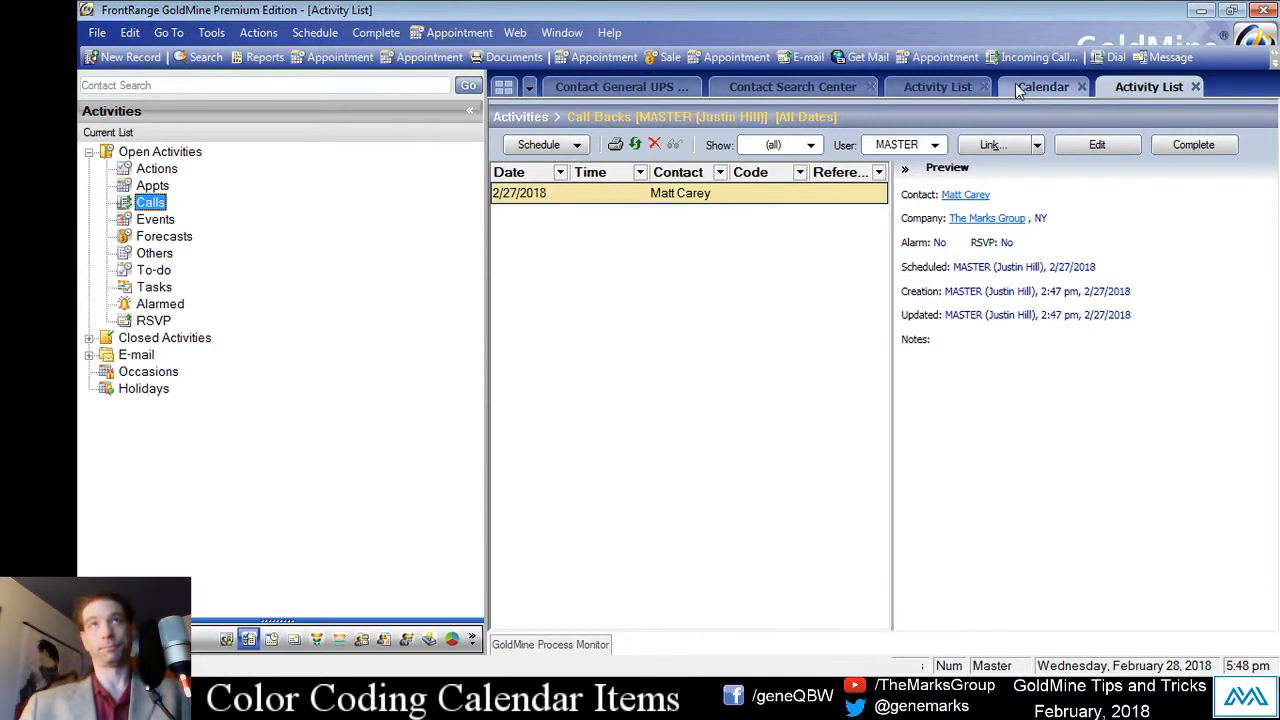
click(1020, 89)
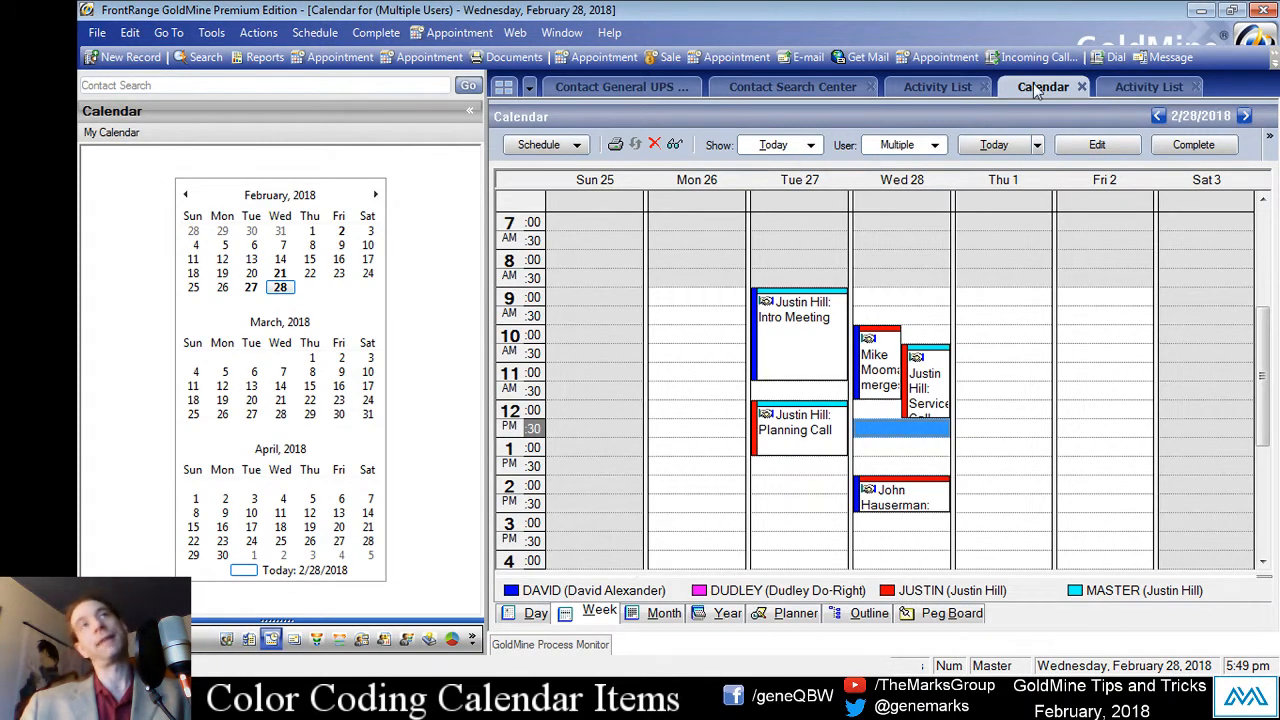
click(1112, 88)
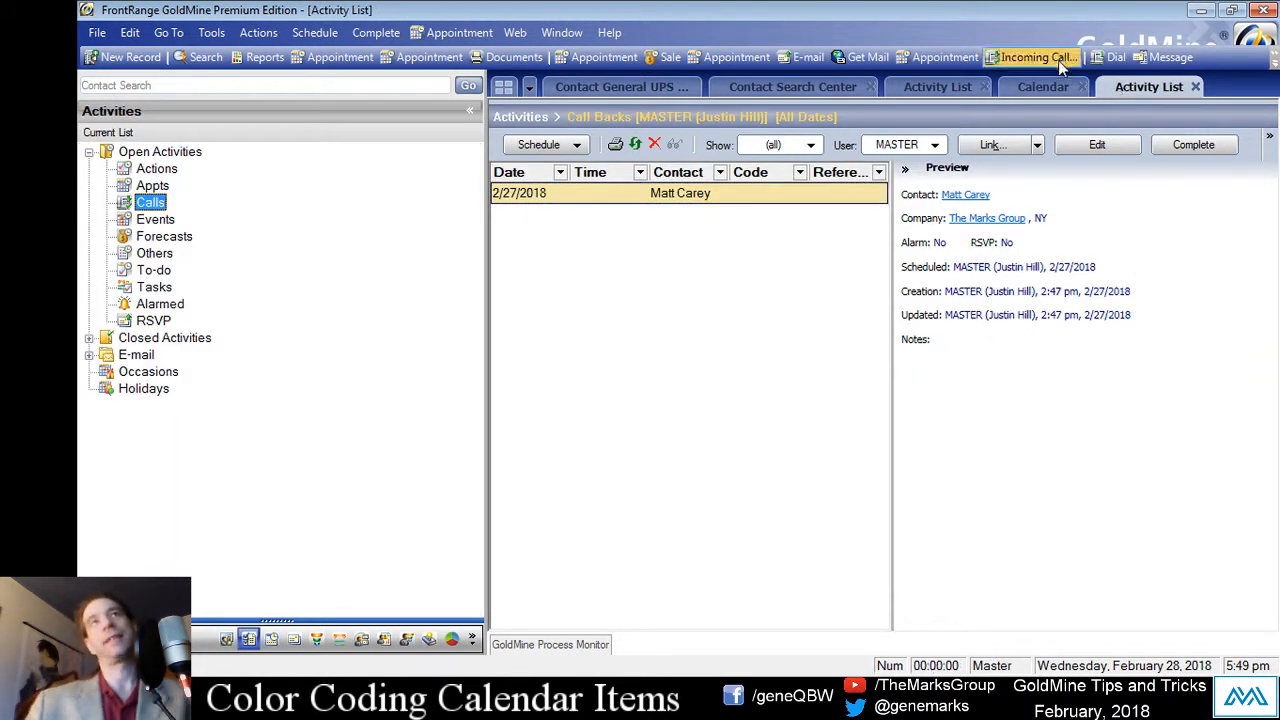
click(1195, 88)
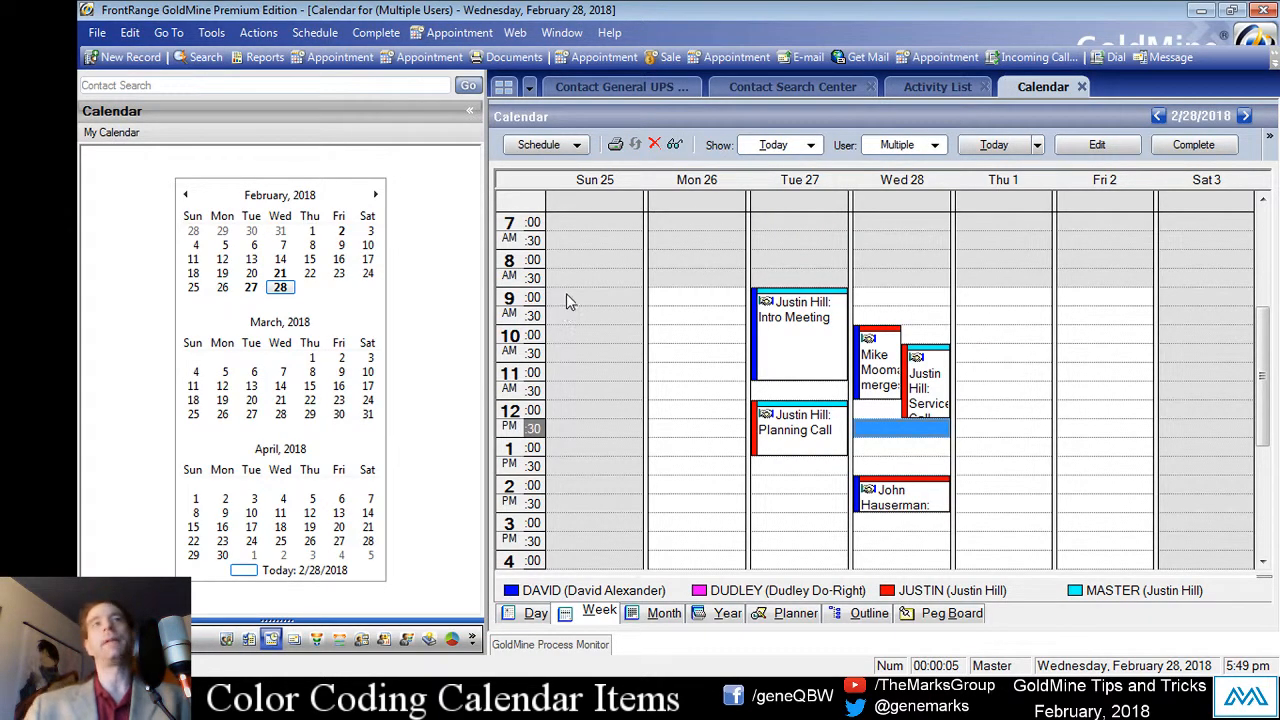
Step: Filter the week calendar to the MASTER user and select Tuesday's Intro Meeting
click(915, 145)
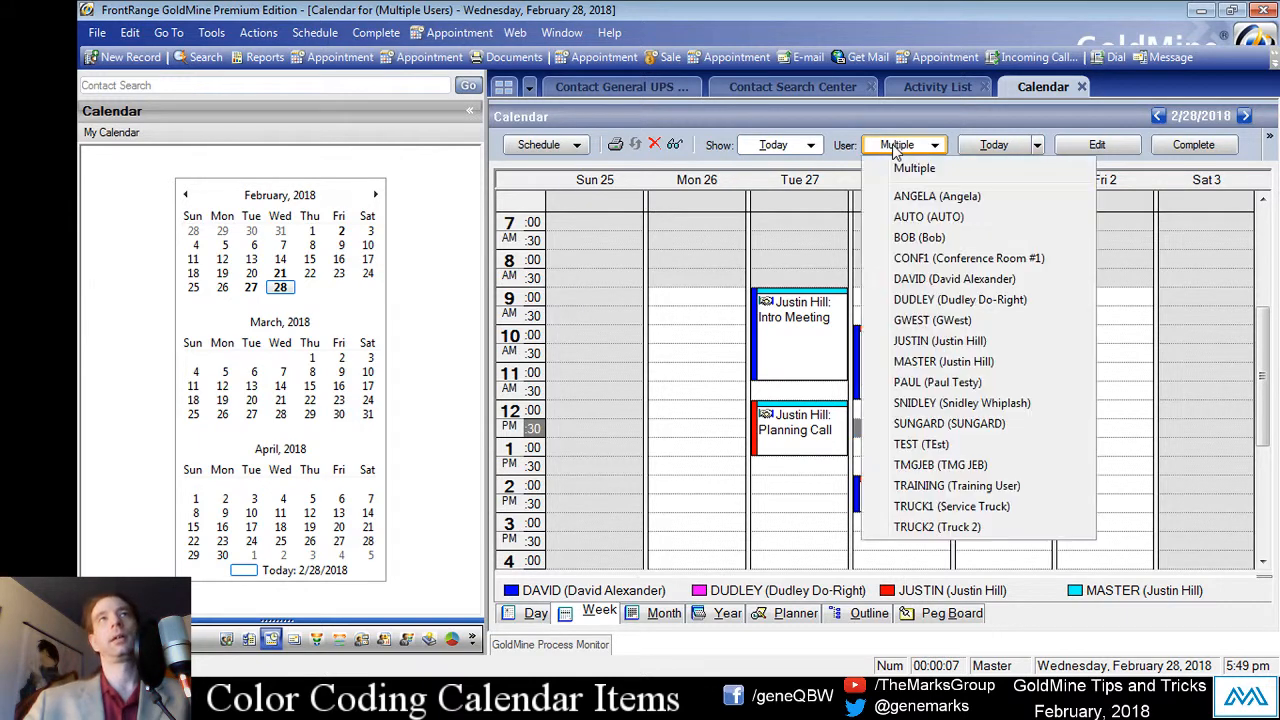
click(928, 361)
click(760, 501)
click(714, 505)
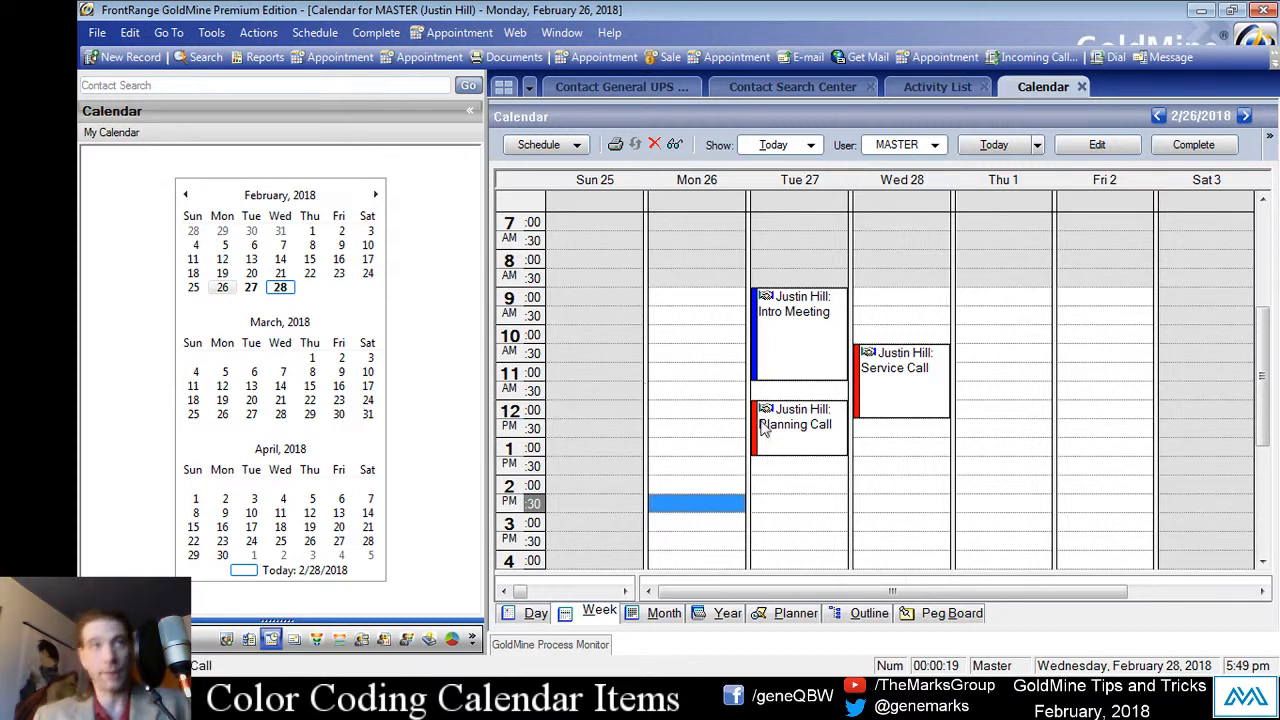
click(795, 370)
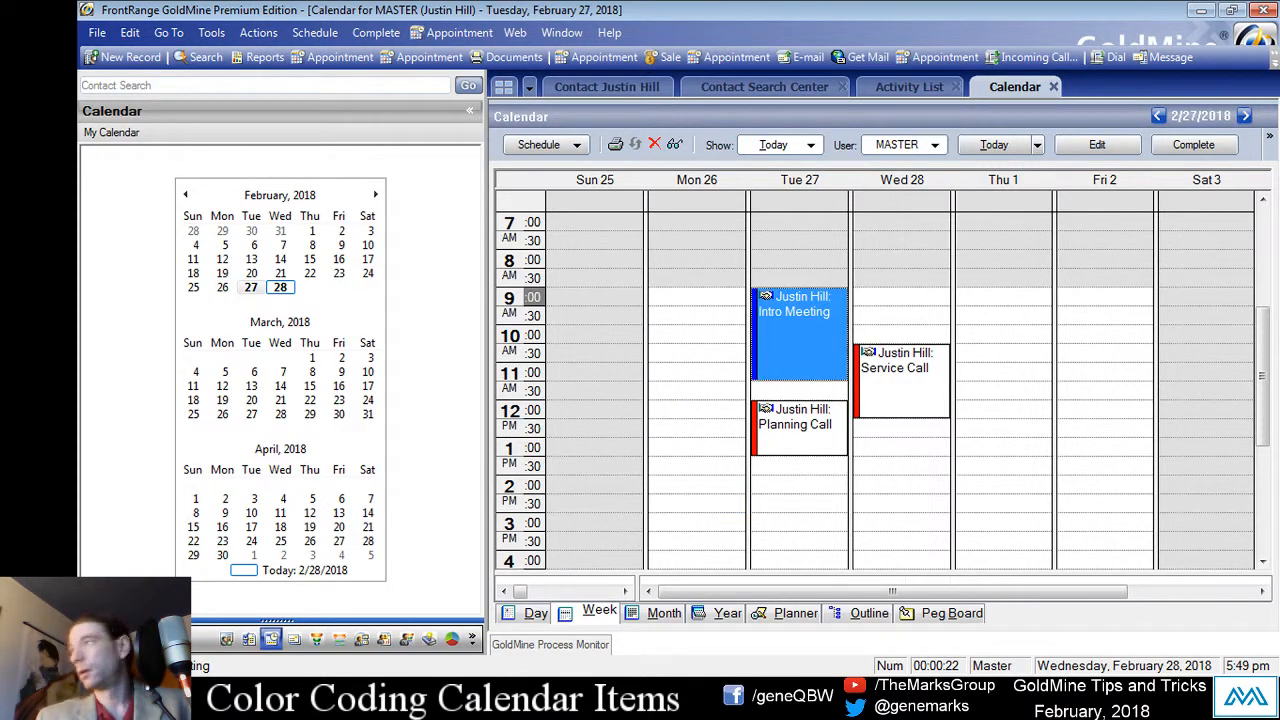
double_click(799, 335)
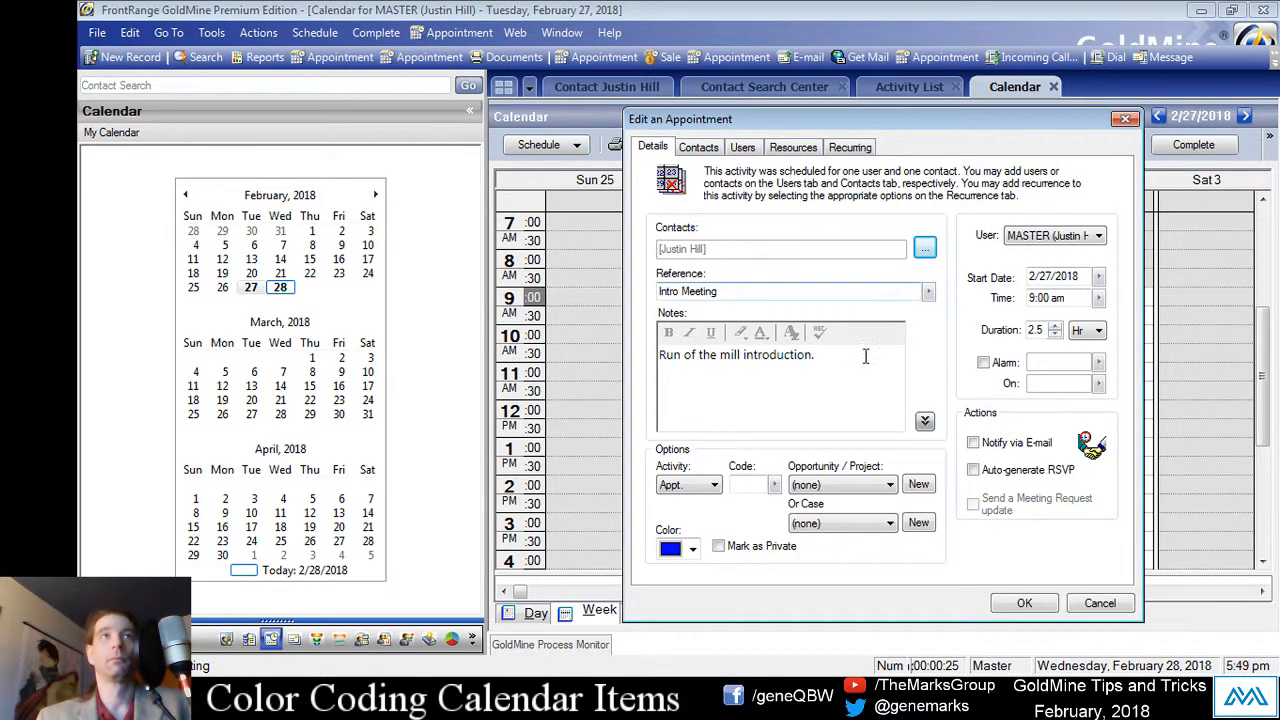
click(692, 549)
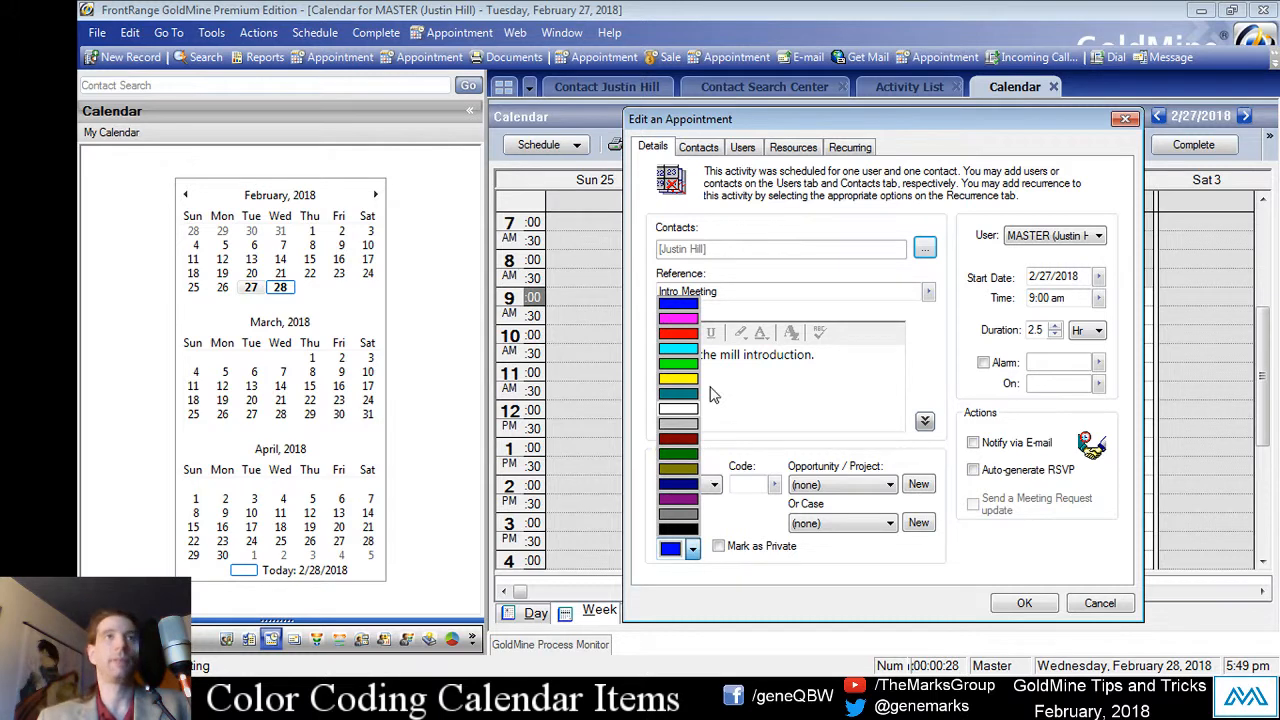
click(798, 412)
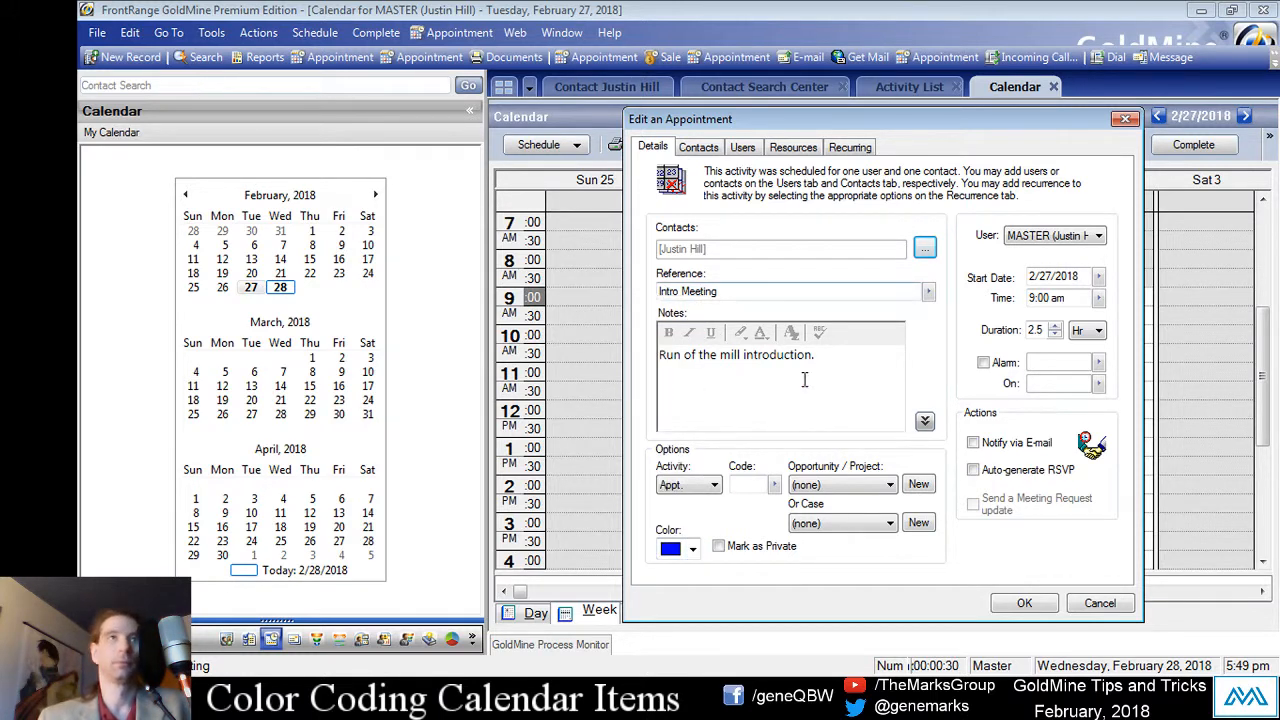
click(832, 364)
drag(890, 119, 777, 81)
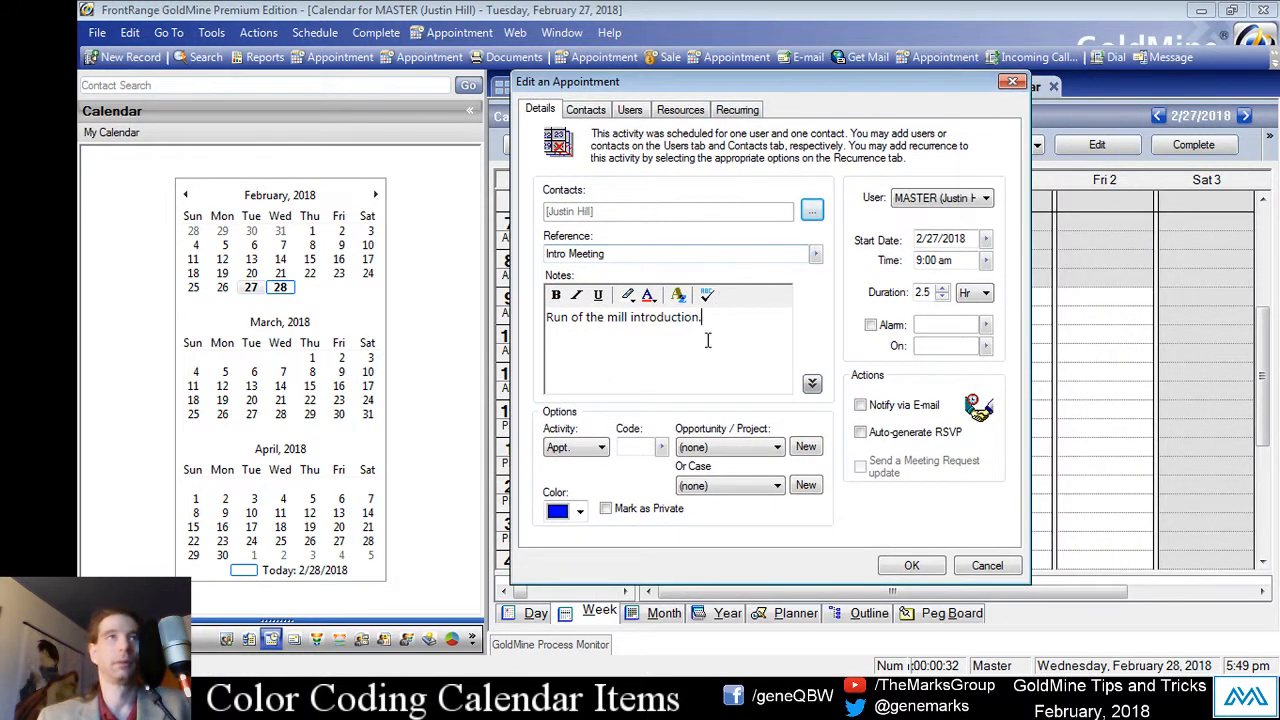
click(911, 565)
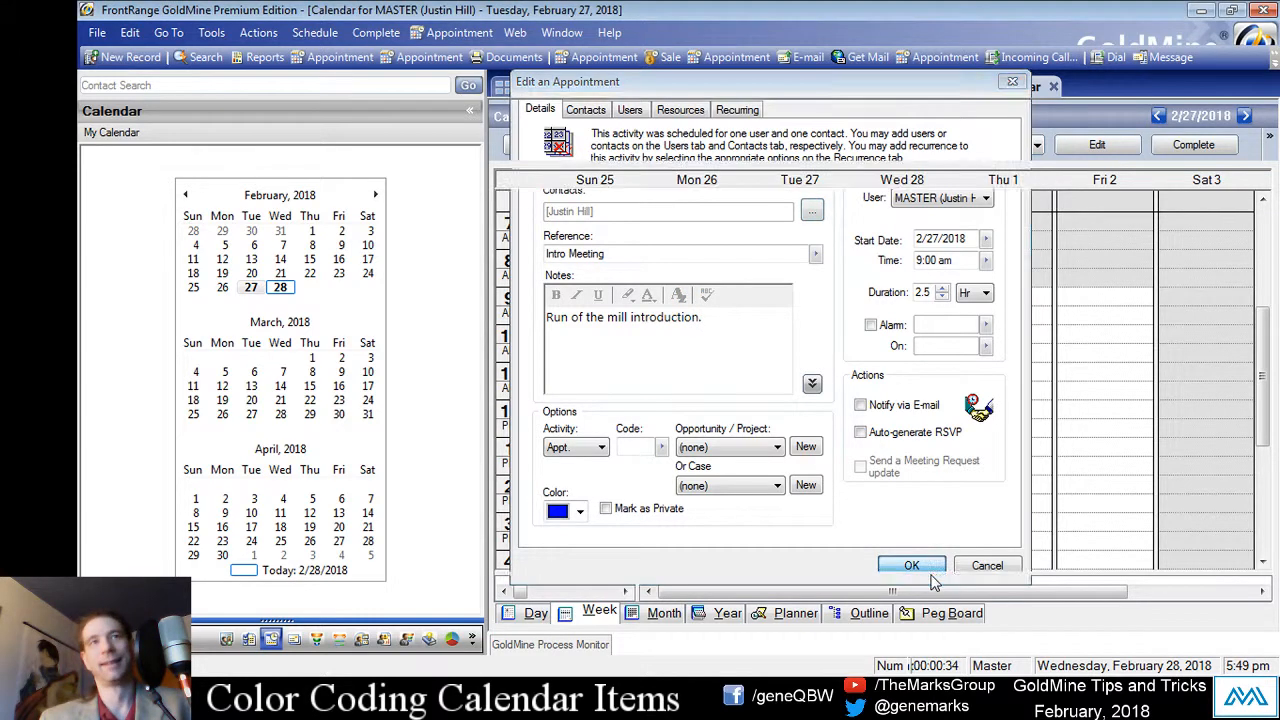
click(640, 487)
click(640, 376)
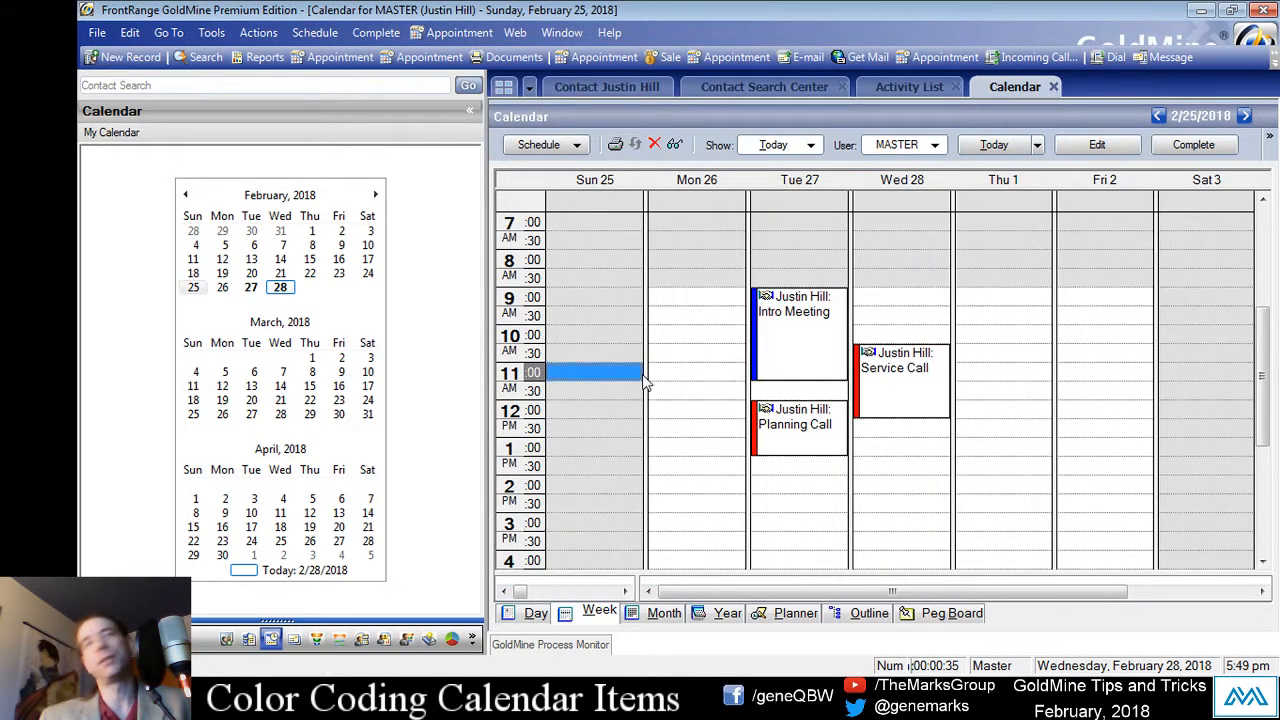
click(685, 378)
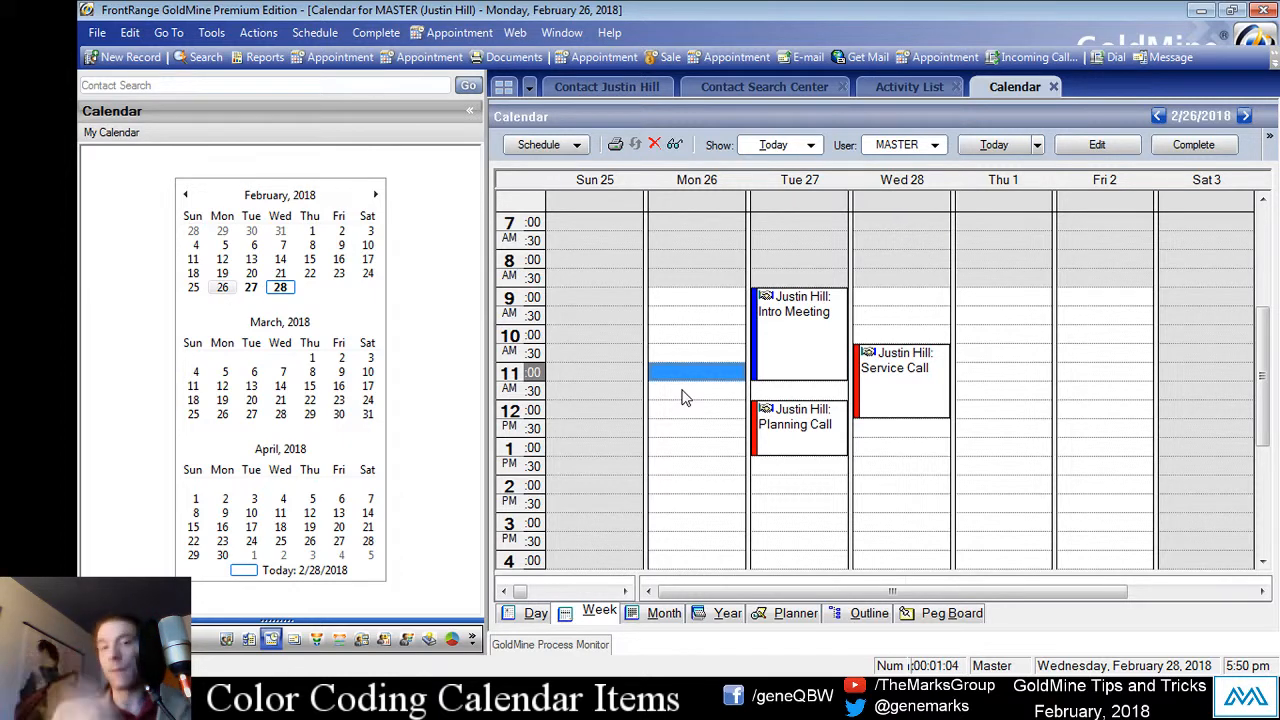
Step: Extend Tuesday's Intro Meeting so it ends at noon
click(780, 445)
drag(812, 458, 820, 486)
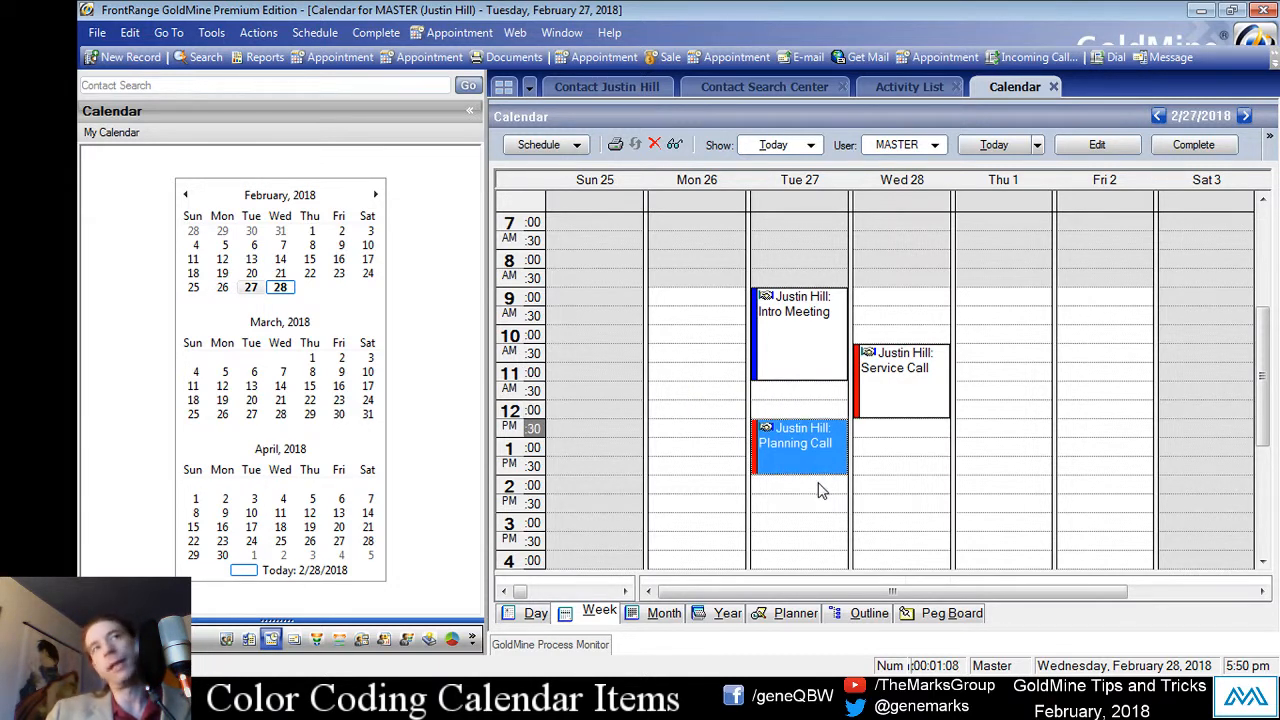
click(811, 361)
drag(812, 388, 814, 400)
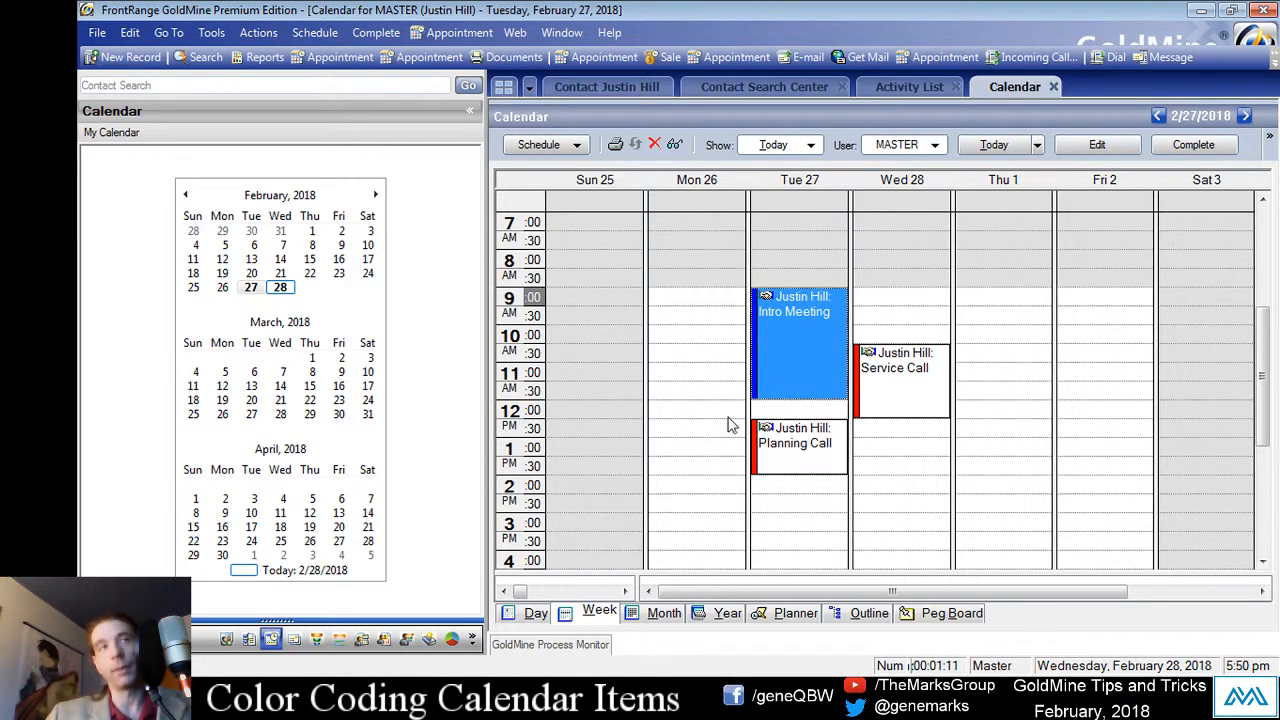
click(630, 376)
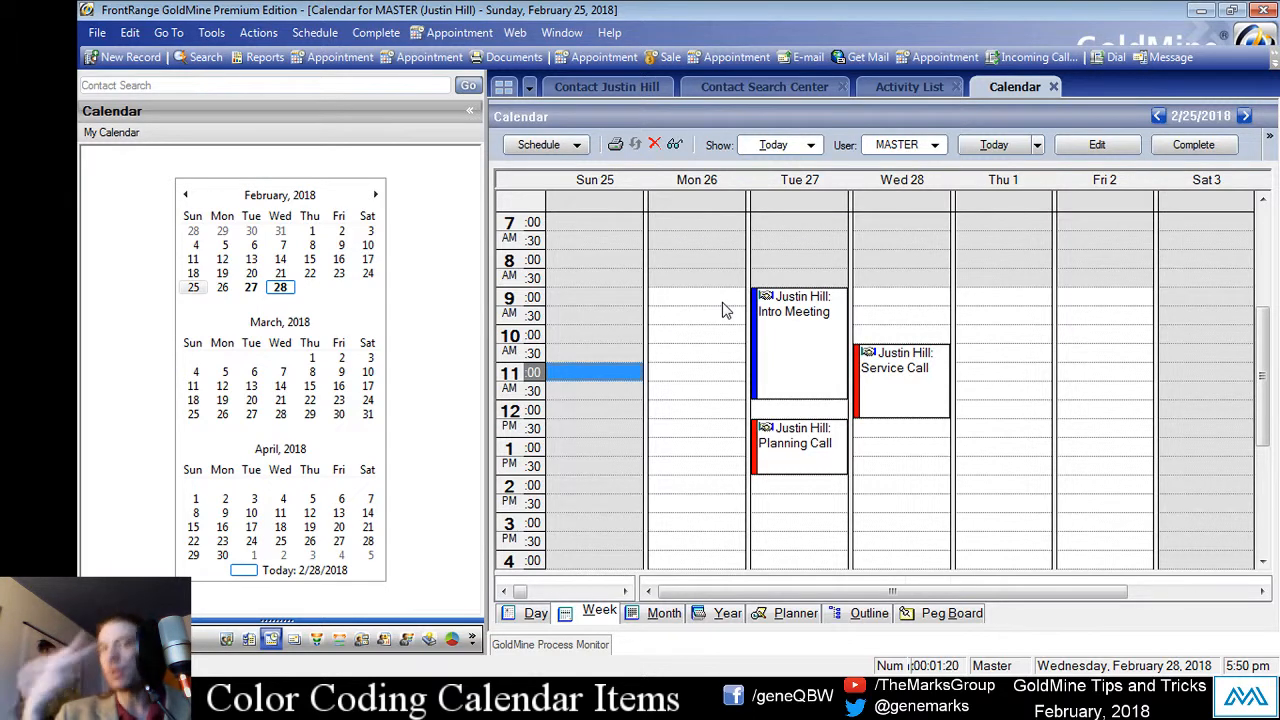
Step: Move the Planning Call to Wednesday, Feb 28 at 8:30 AM
click(797, 450)
drag(796, 442, 893, 306)
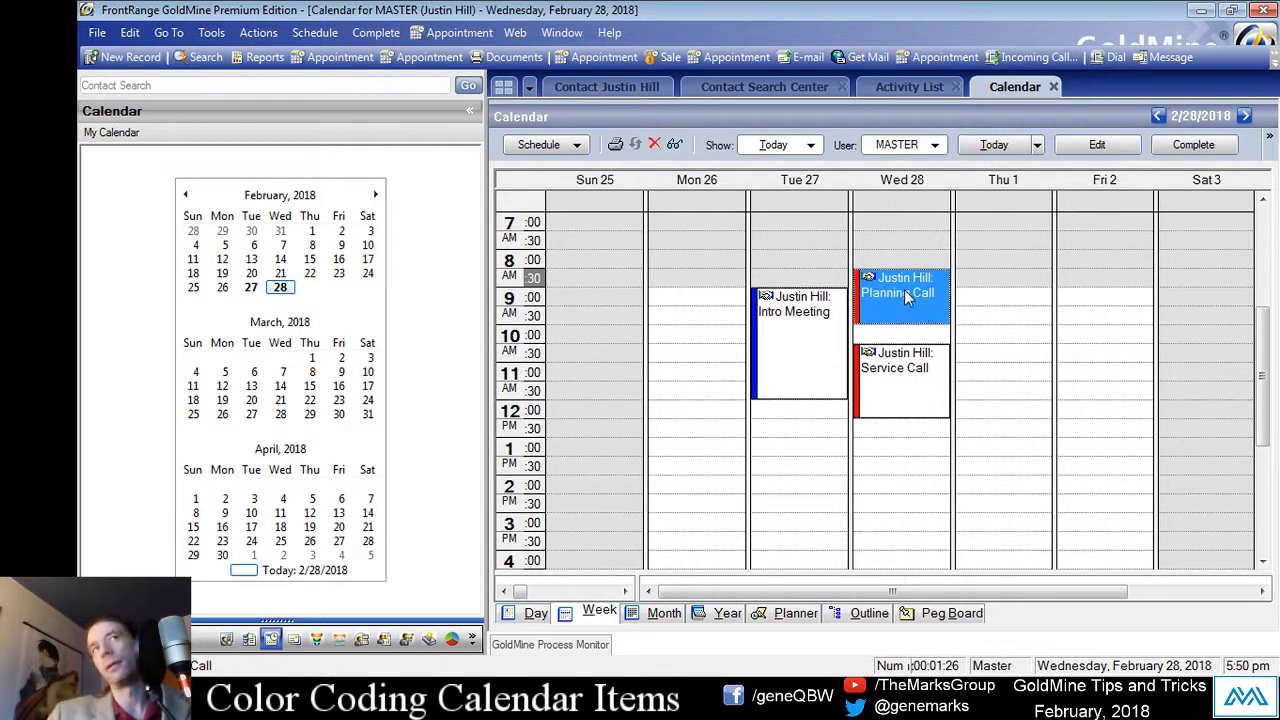
click(958, 340)
click(911, 371)
click(917, 318)
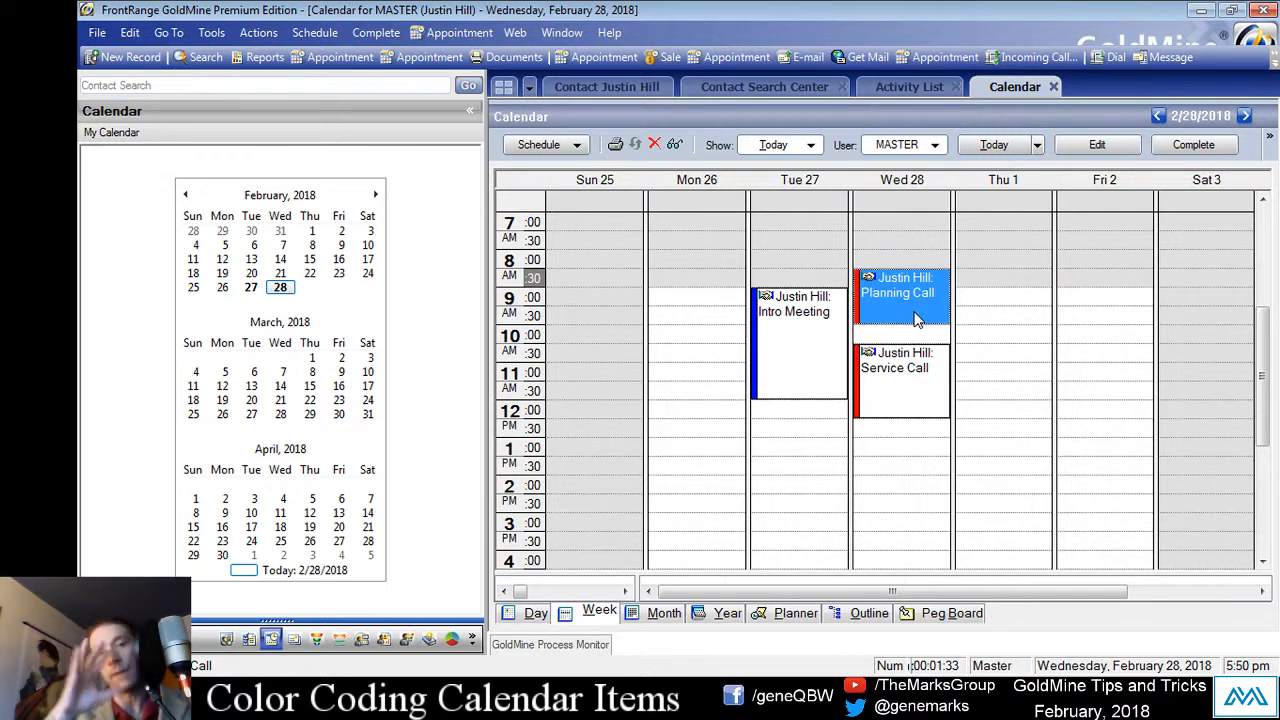
click(828, 340)
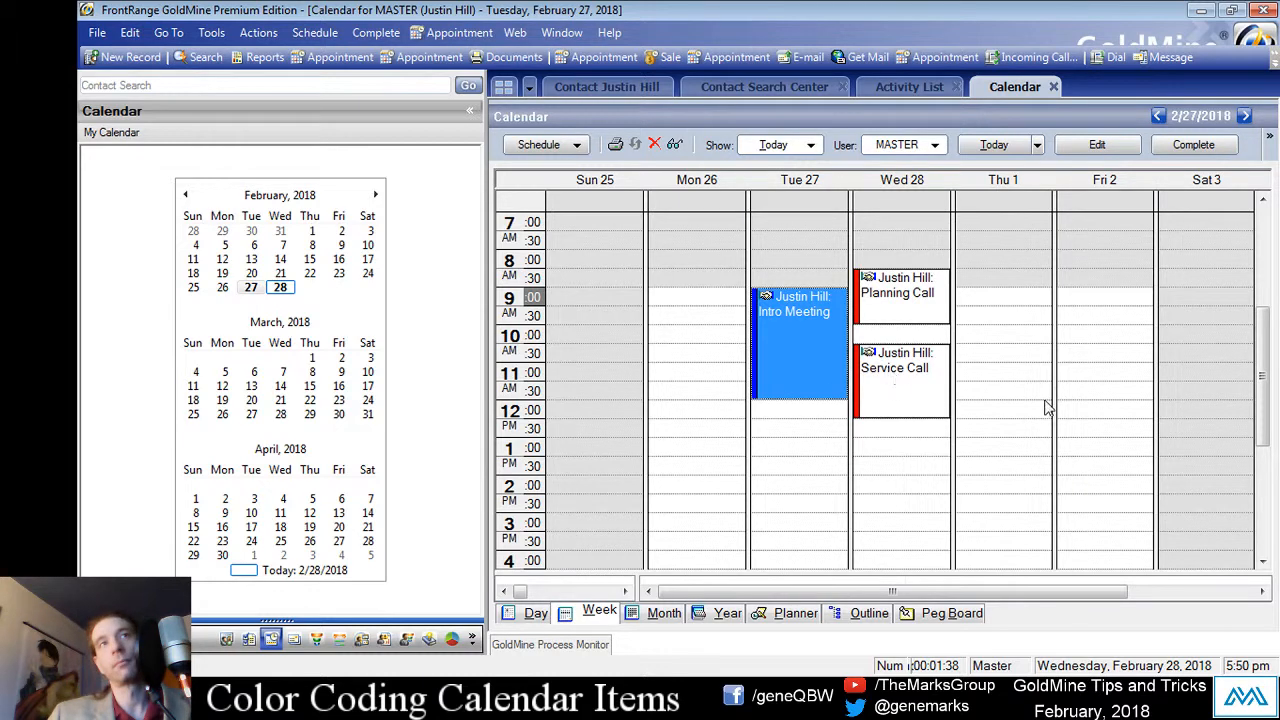
Step: Change the Intro Meeting's colour code to red and save the appointment
double_click(812, 345)
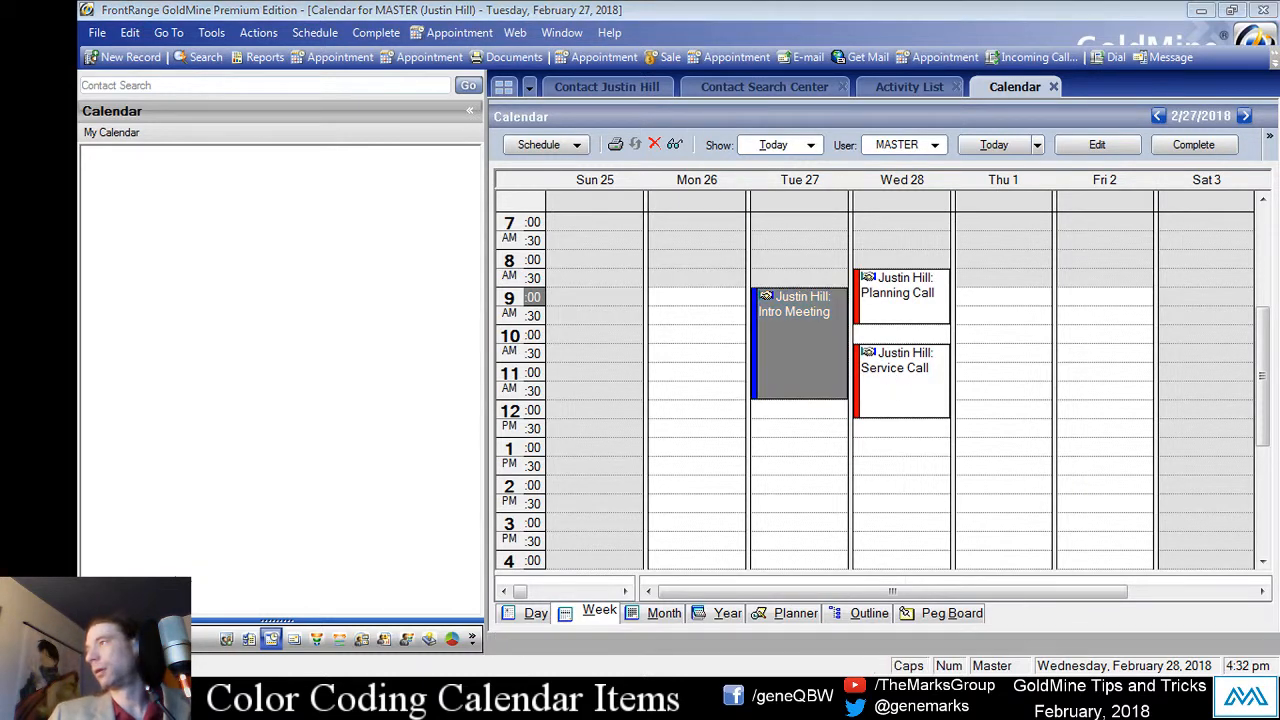
click(770, 357)
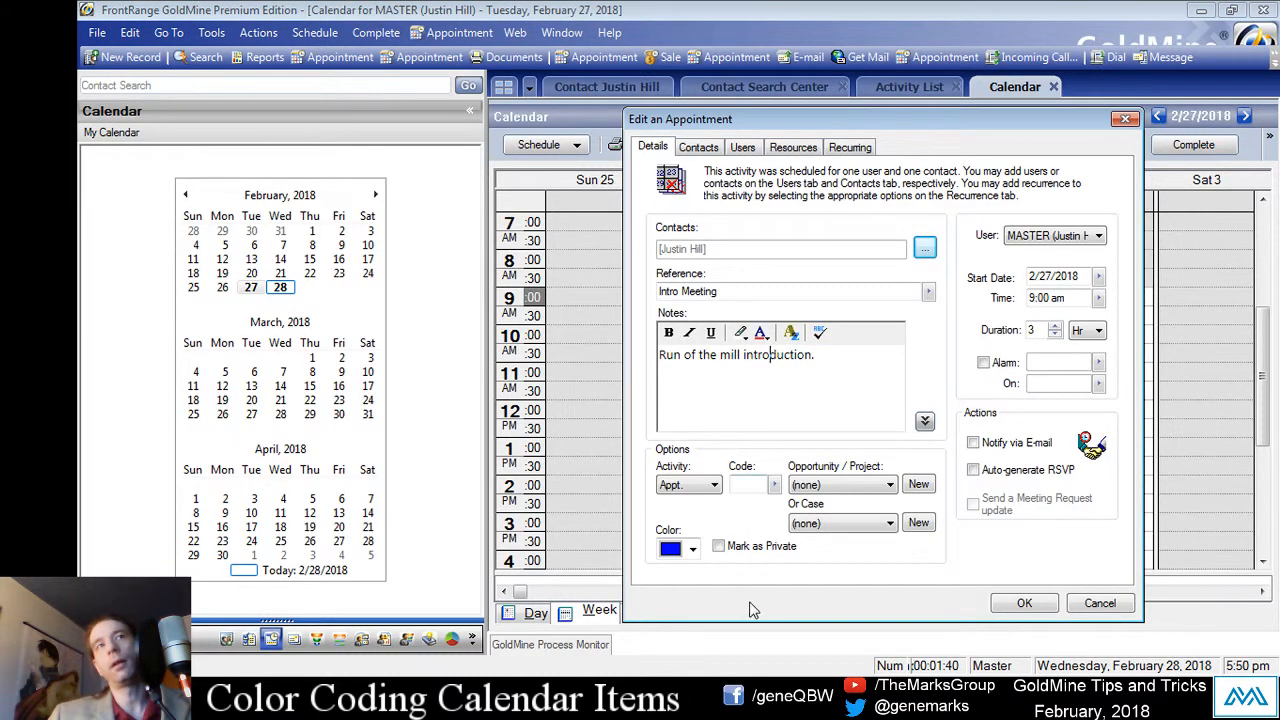
click(692, 548)
click(678, 333)
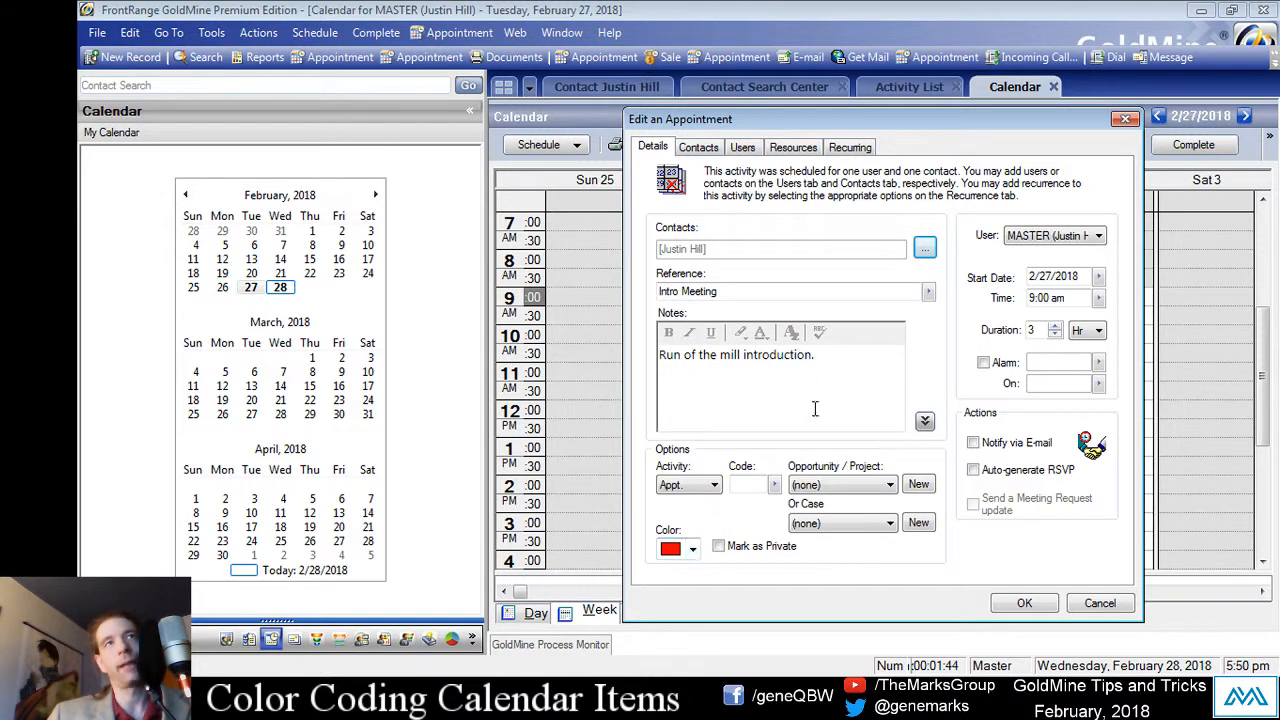
click(1025, 602)
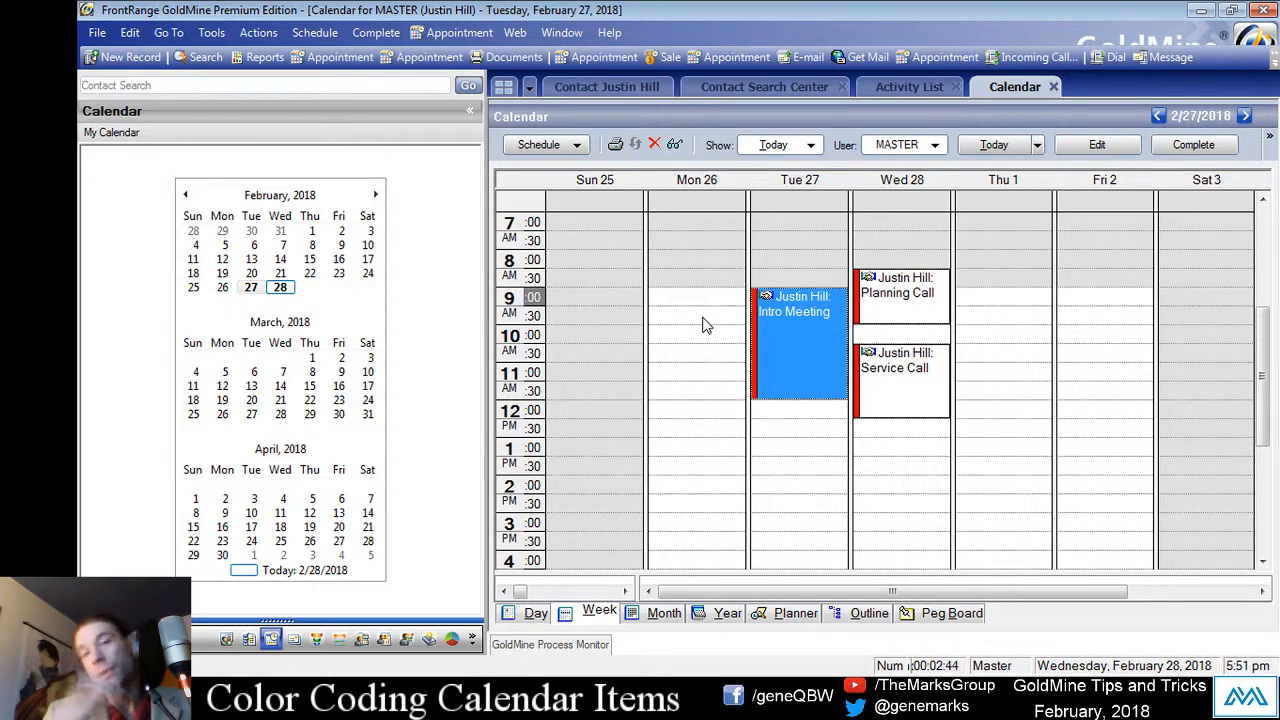
click(915, 145)
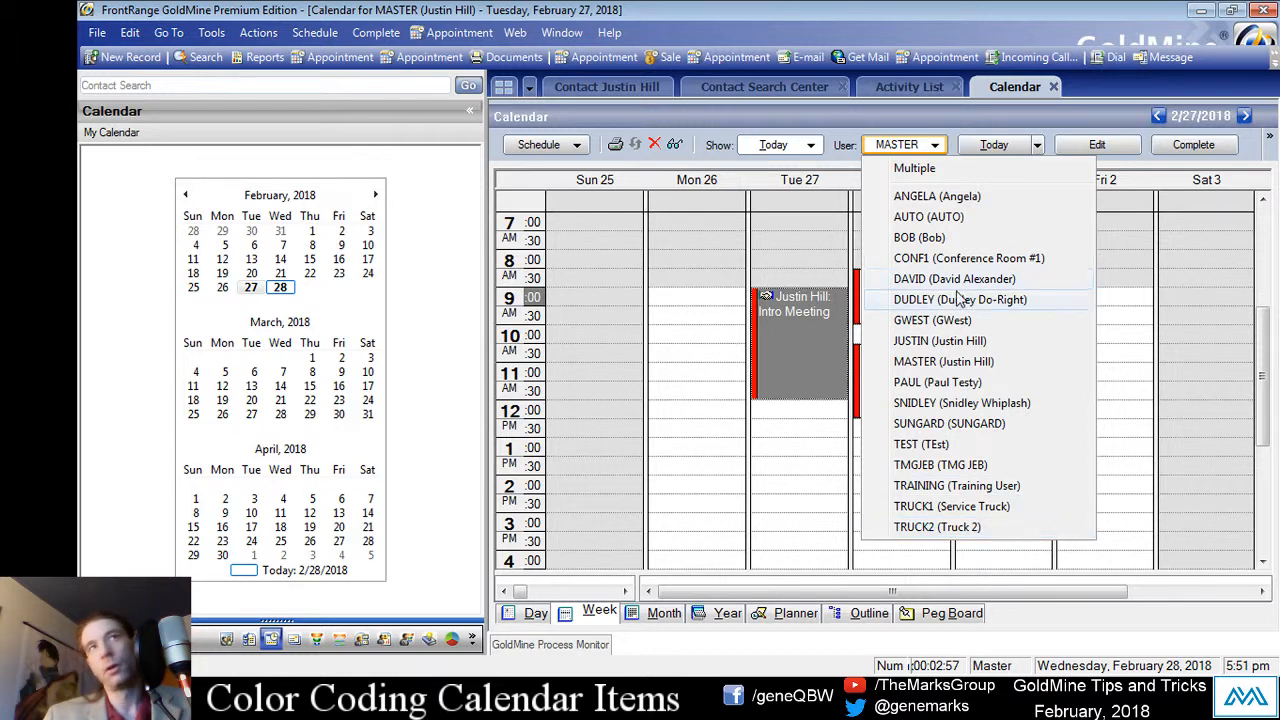
click(700, 521)
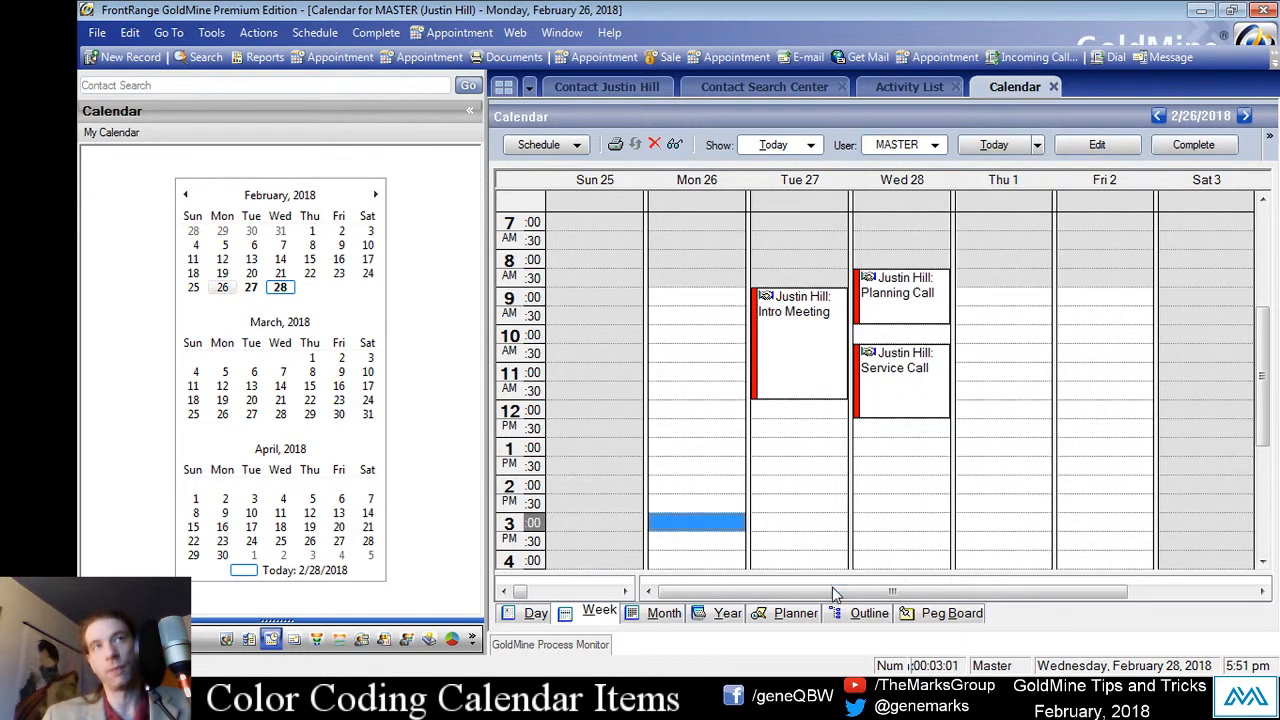
click(211, 32)
click(340, 289)
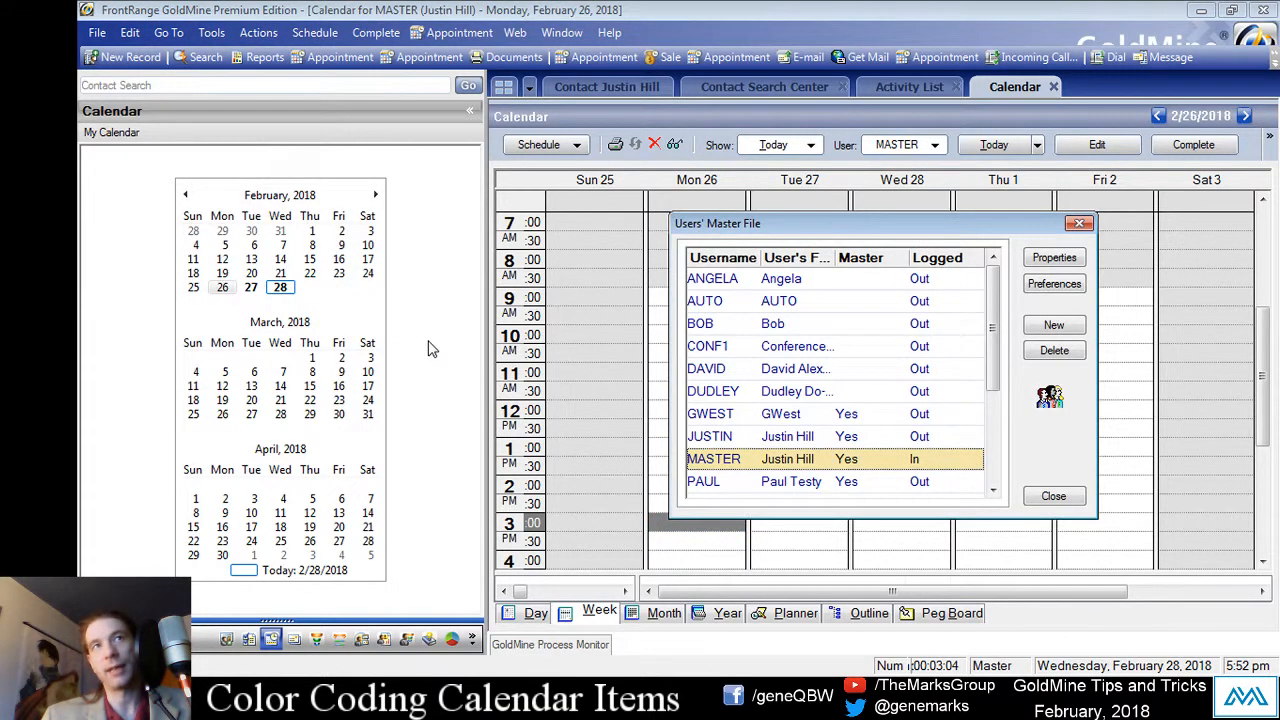
click(1055, 326)
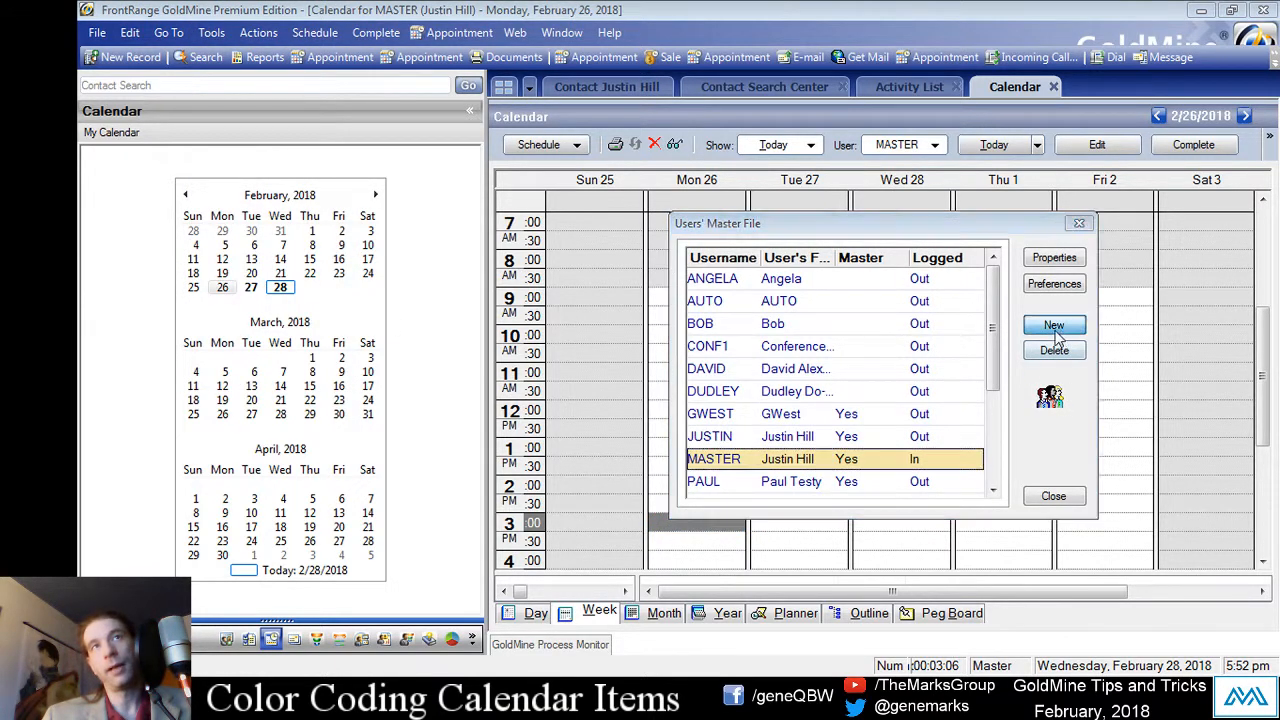
click(1125, 563)
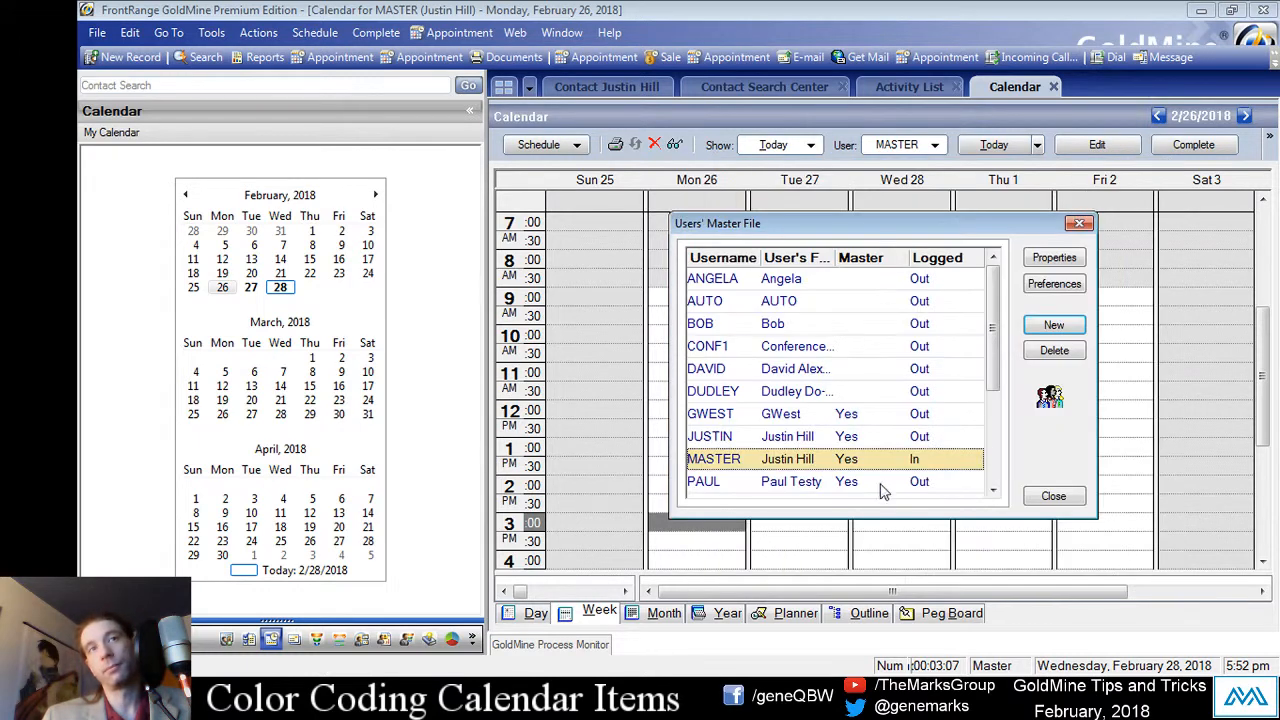
click(1054, 500)
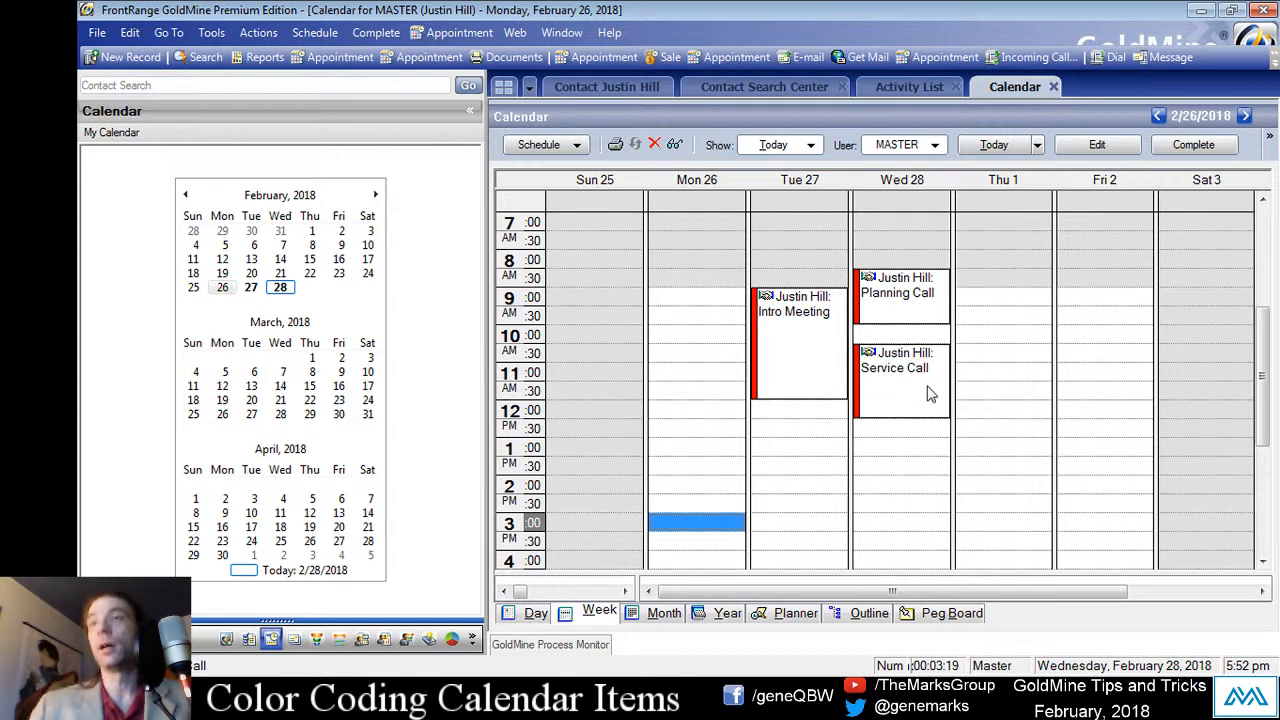
click(695, 392)
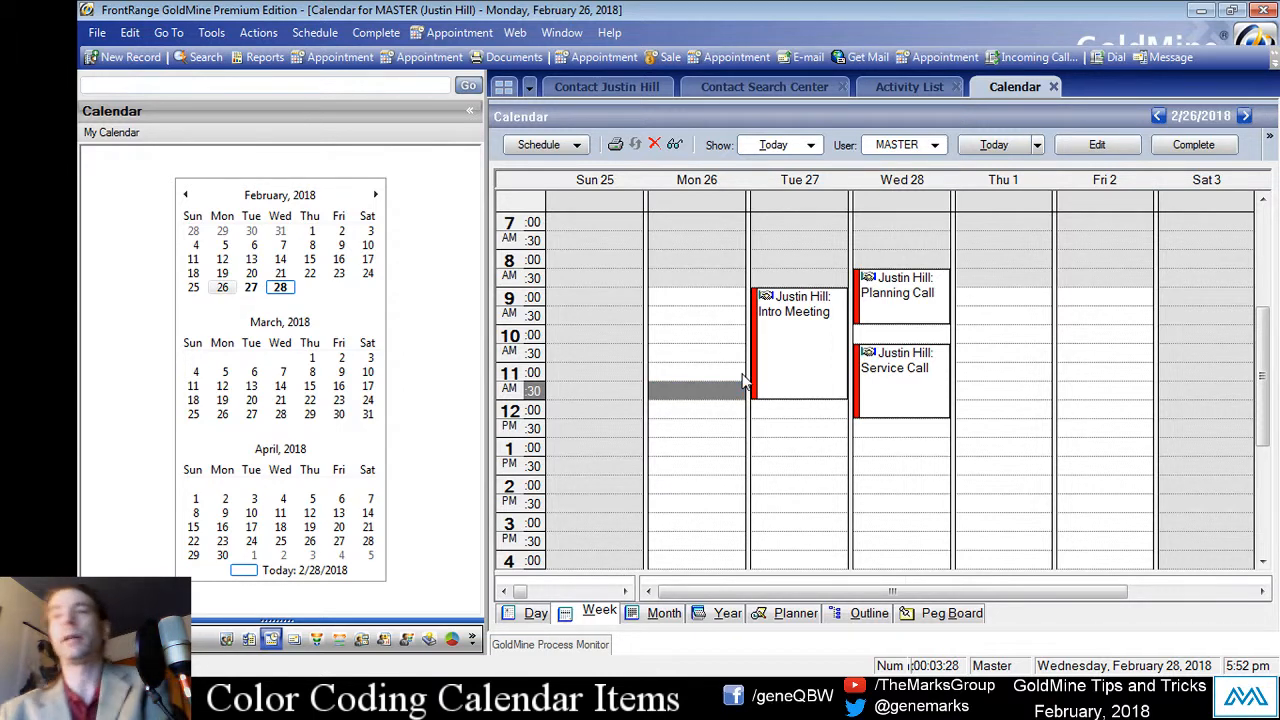
Step: Show The Marks Group record's Additional Contacts list after checking its Pending and History tabs
text(@#)
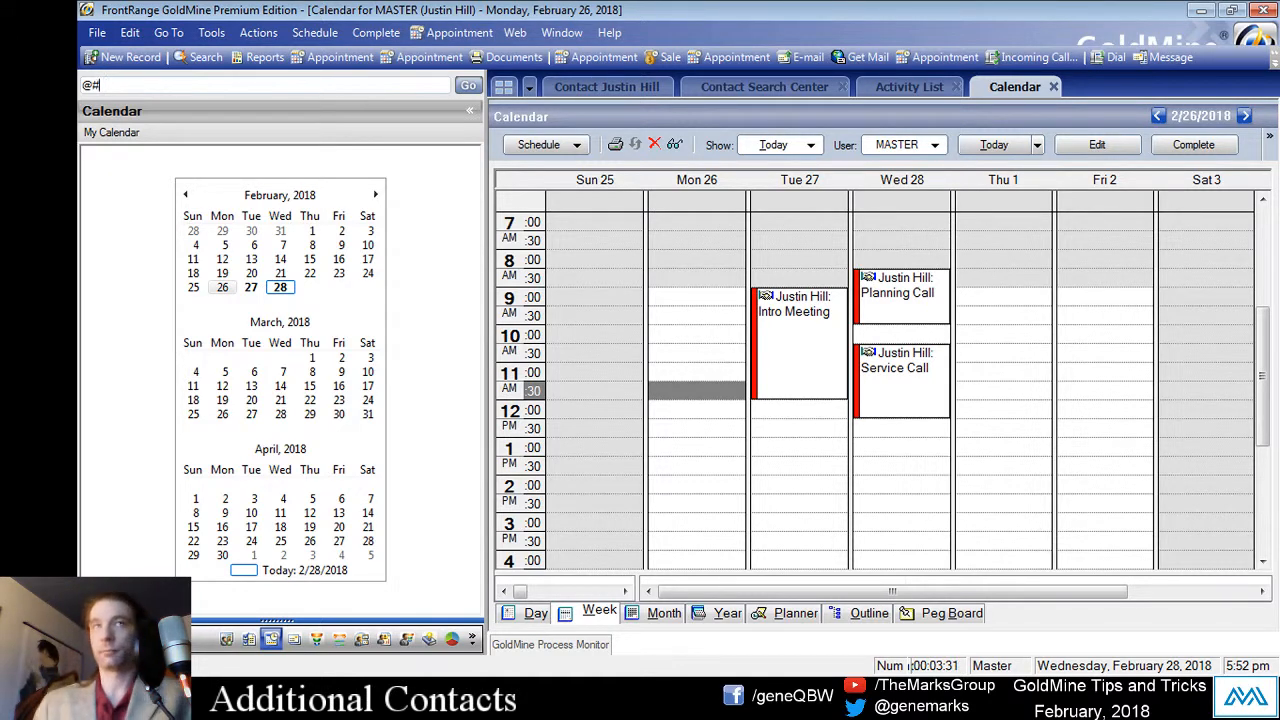
click(629, 90)
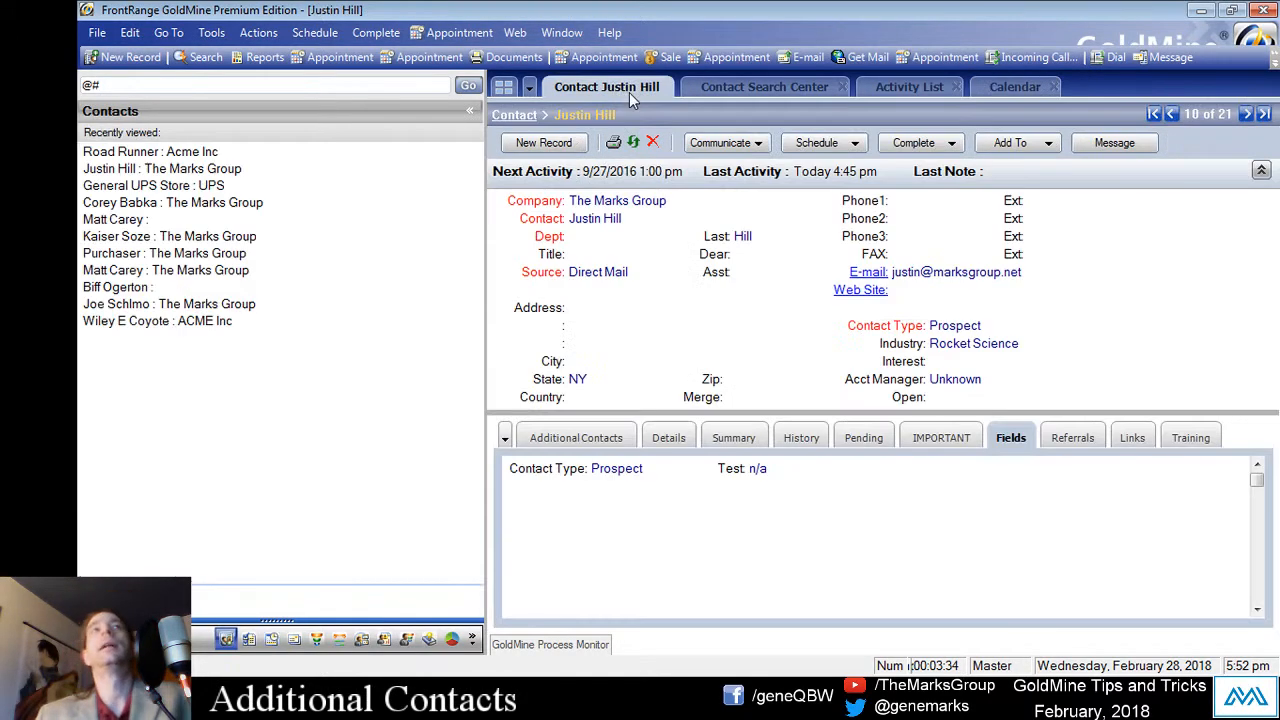
click(572, 437)
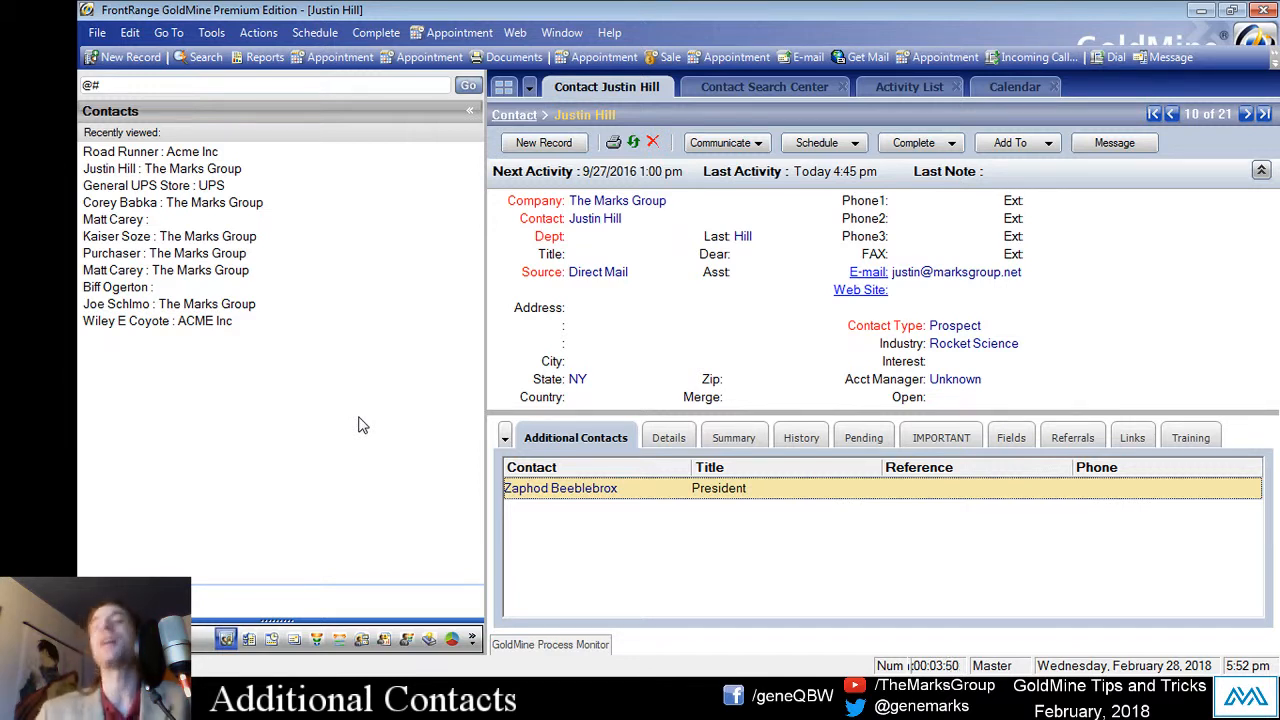
click(884, 446)
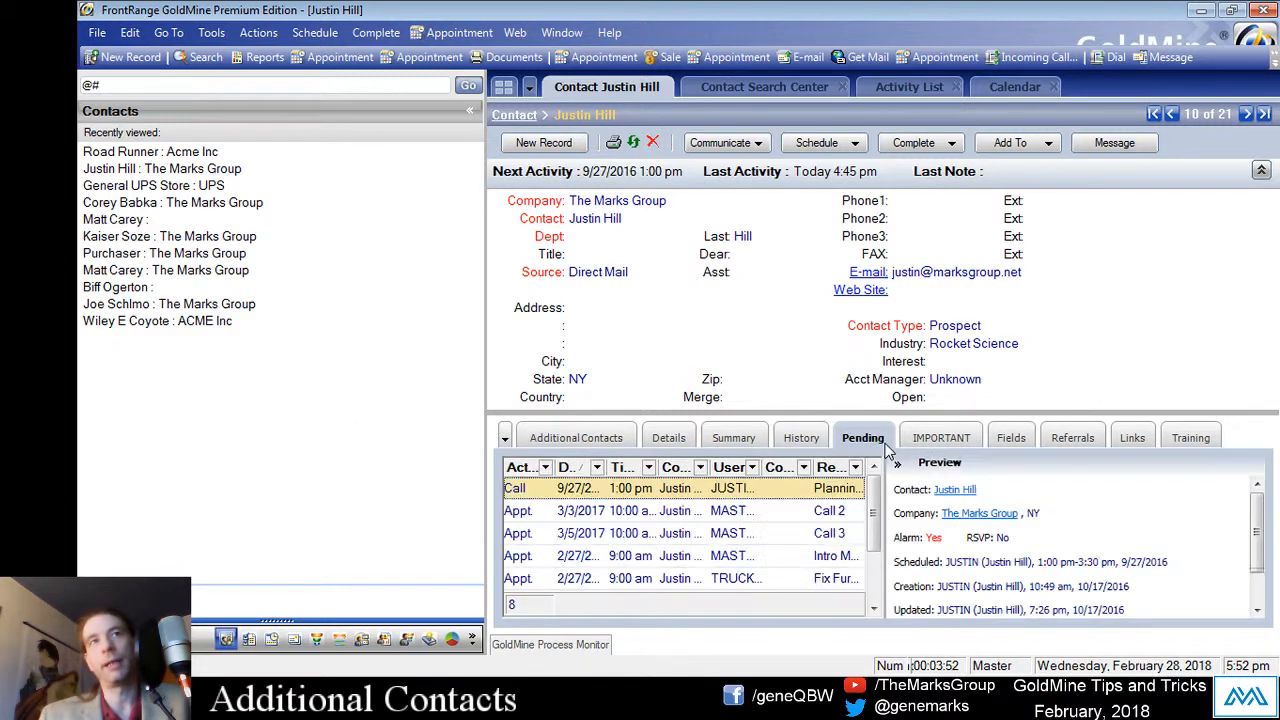
click(803, 443)
click(606, 436)
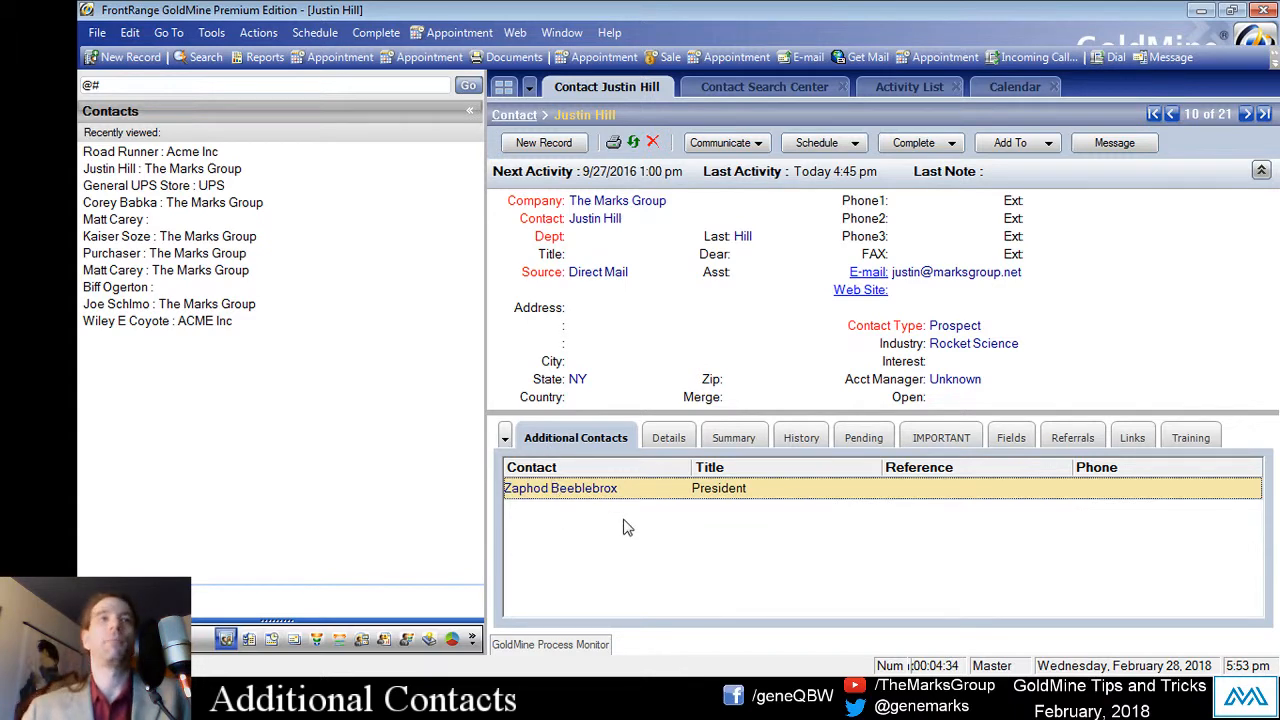
Step: Add an additional contact, entering the person's full name and e-mail address
right_click(586, 512)
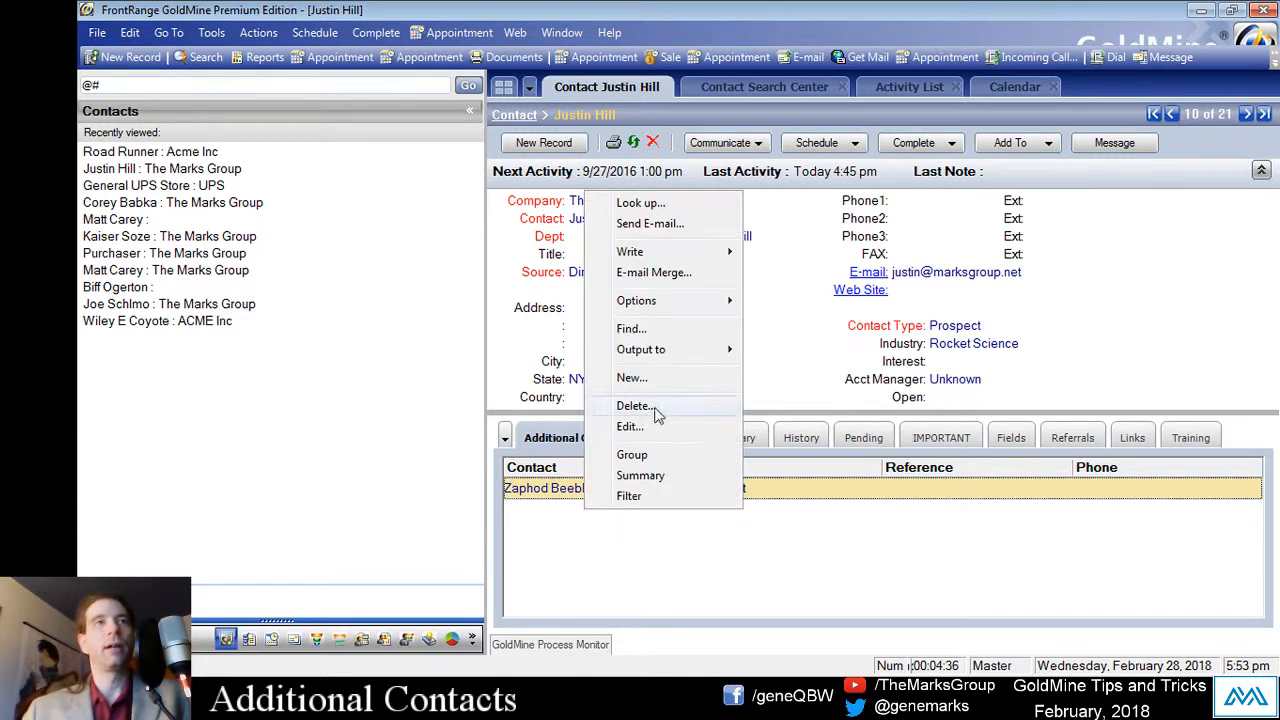
click(632, 379)
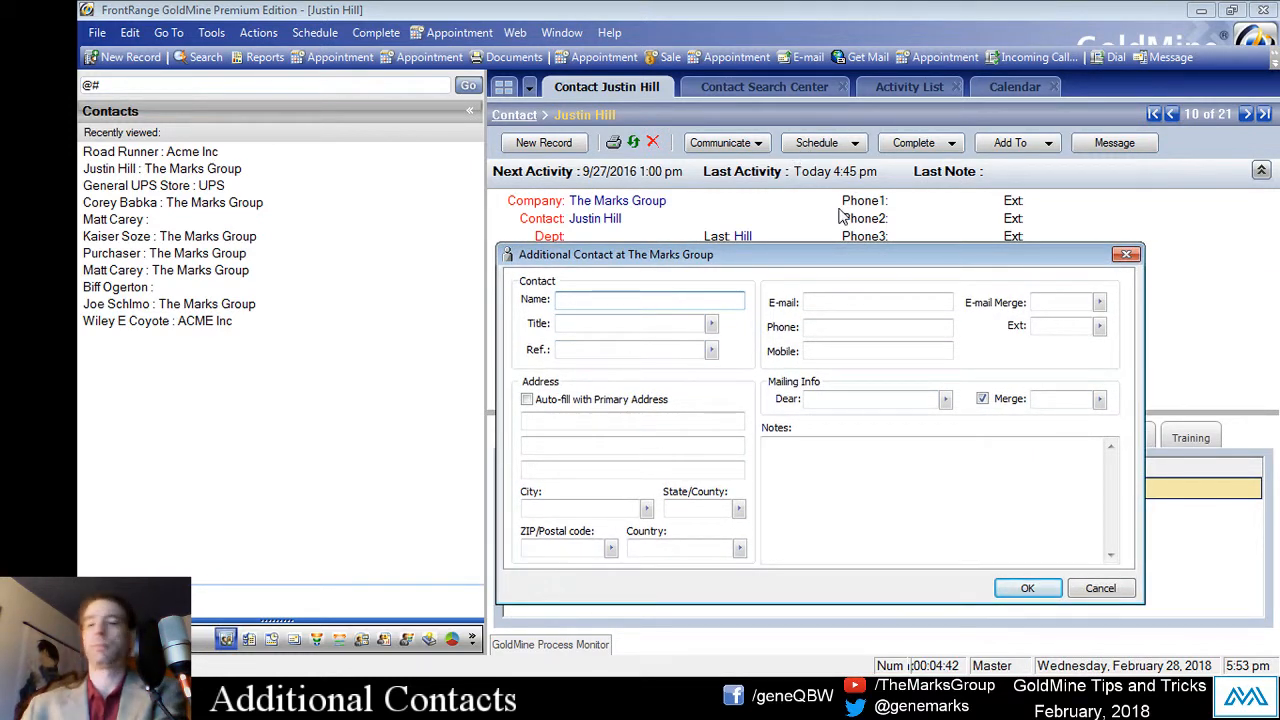
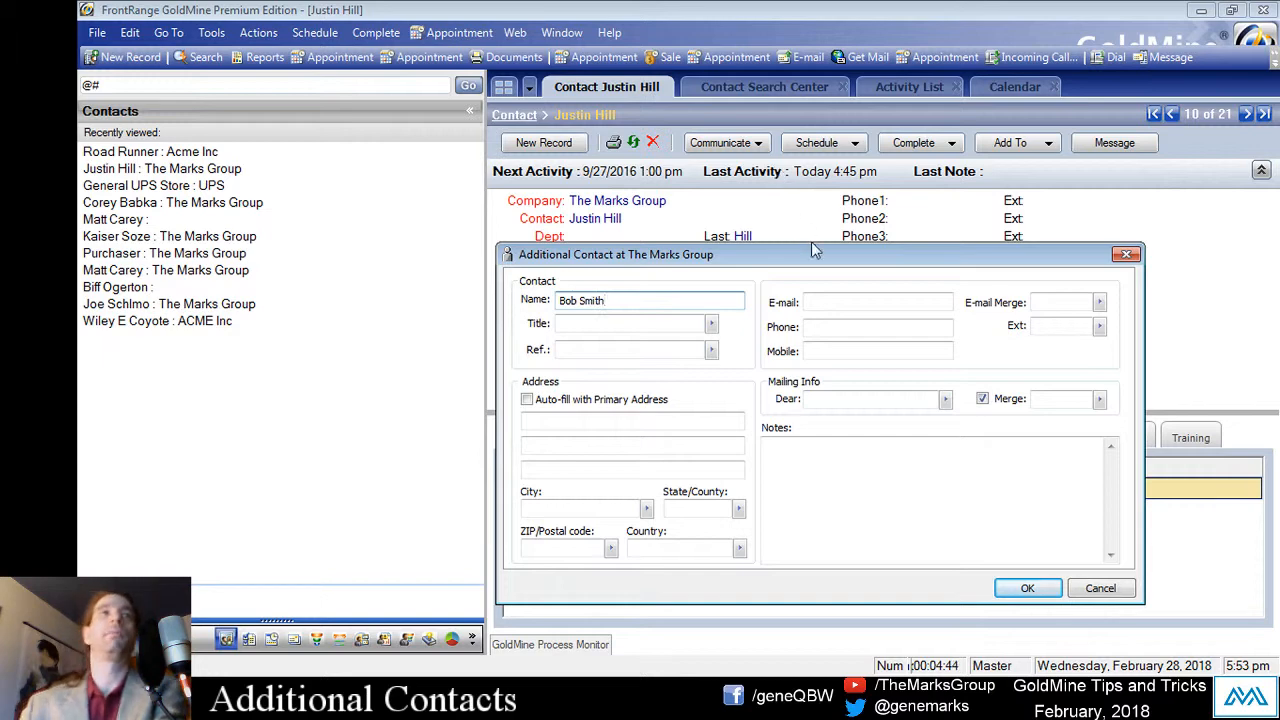
click(863, 302)
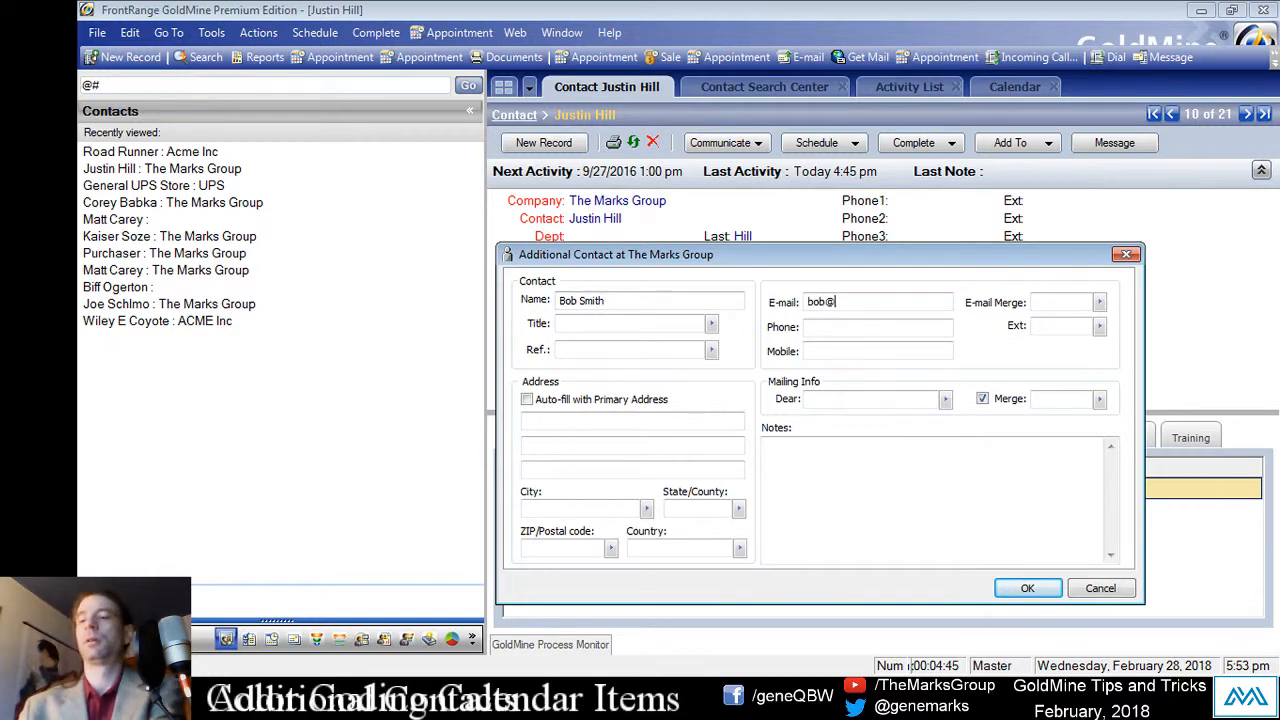
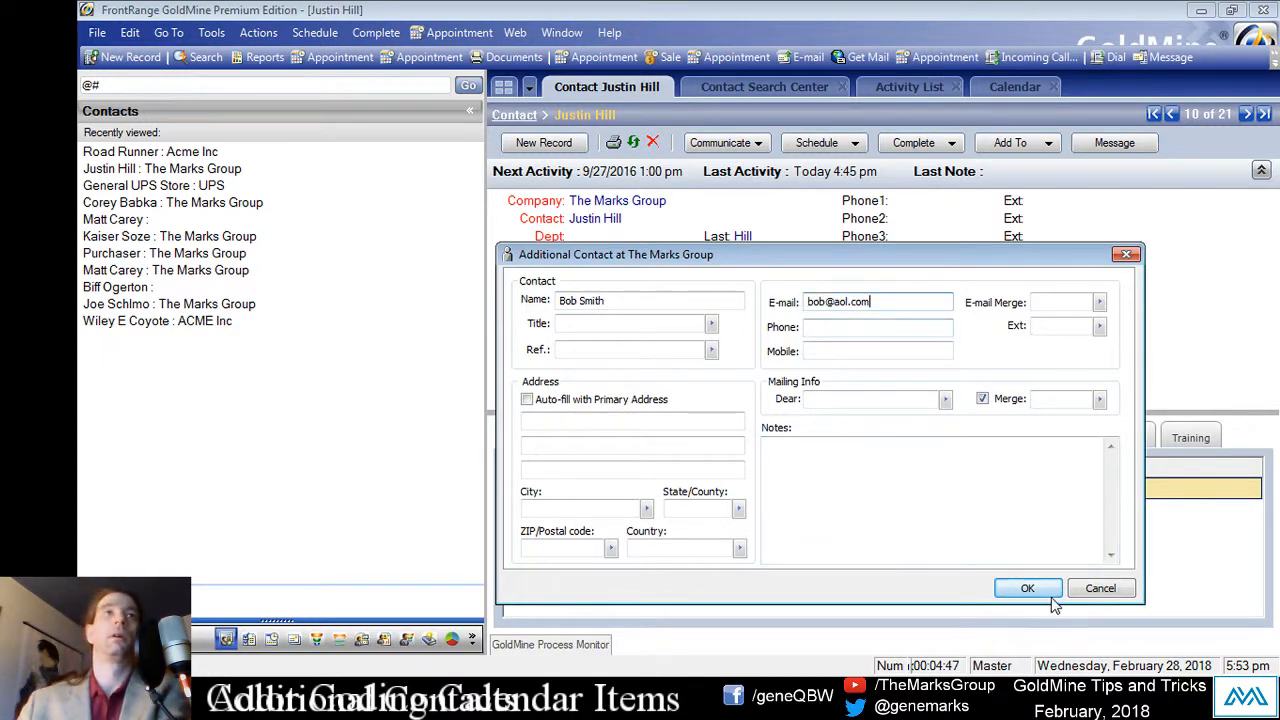
click(1050, 592)
Step: Set the new additional contact's title to Manager via autocomplete and save
right_click(730, 487)
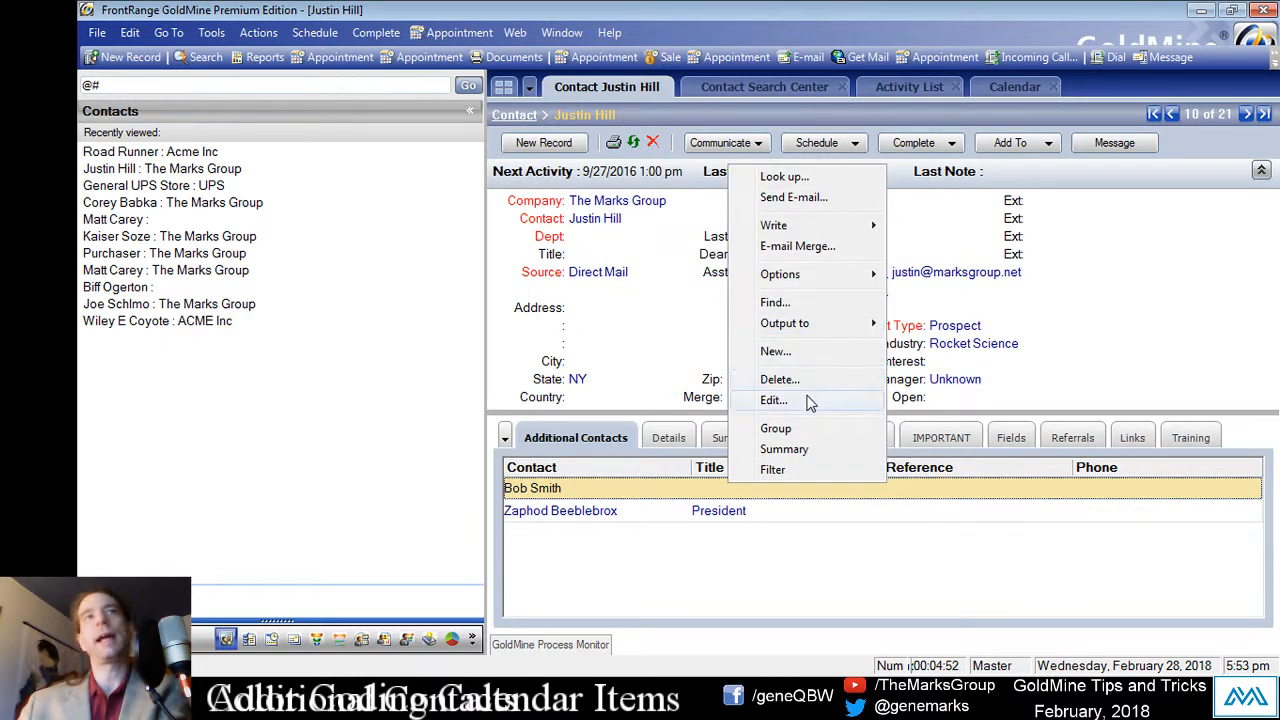
click(773, 400)
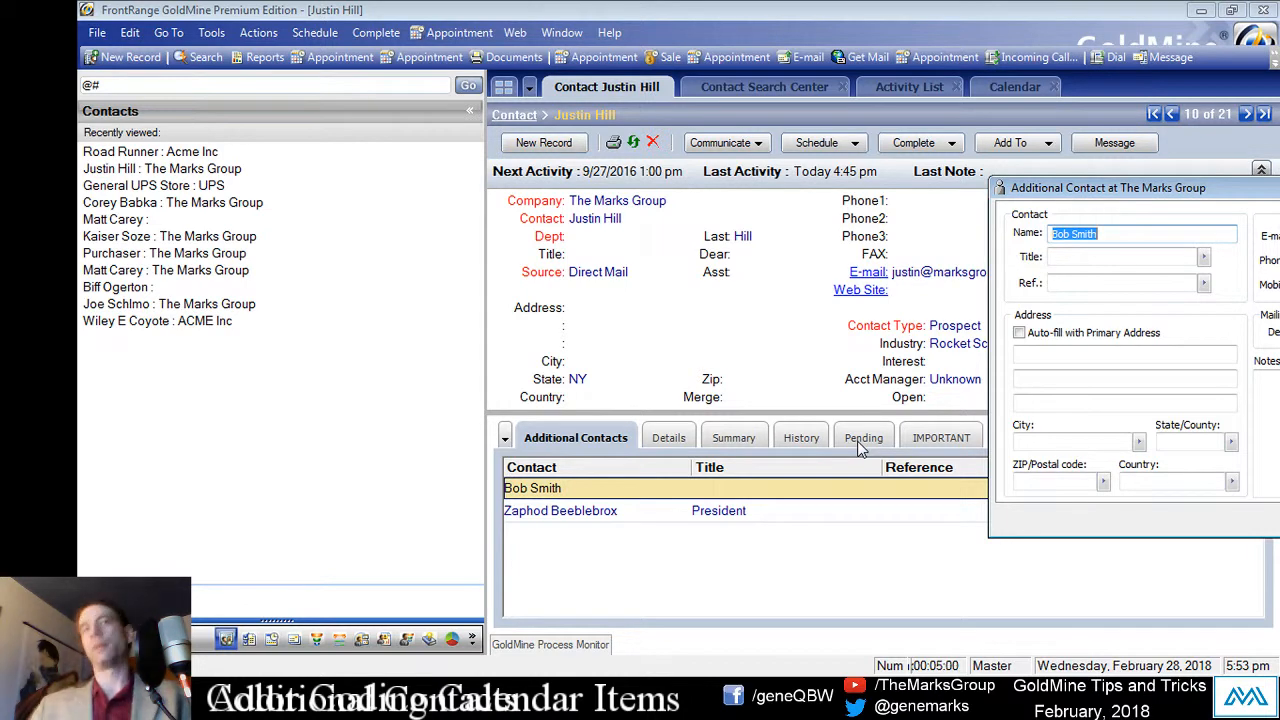
drag(1262, 189, 790, 196)
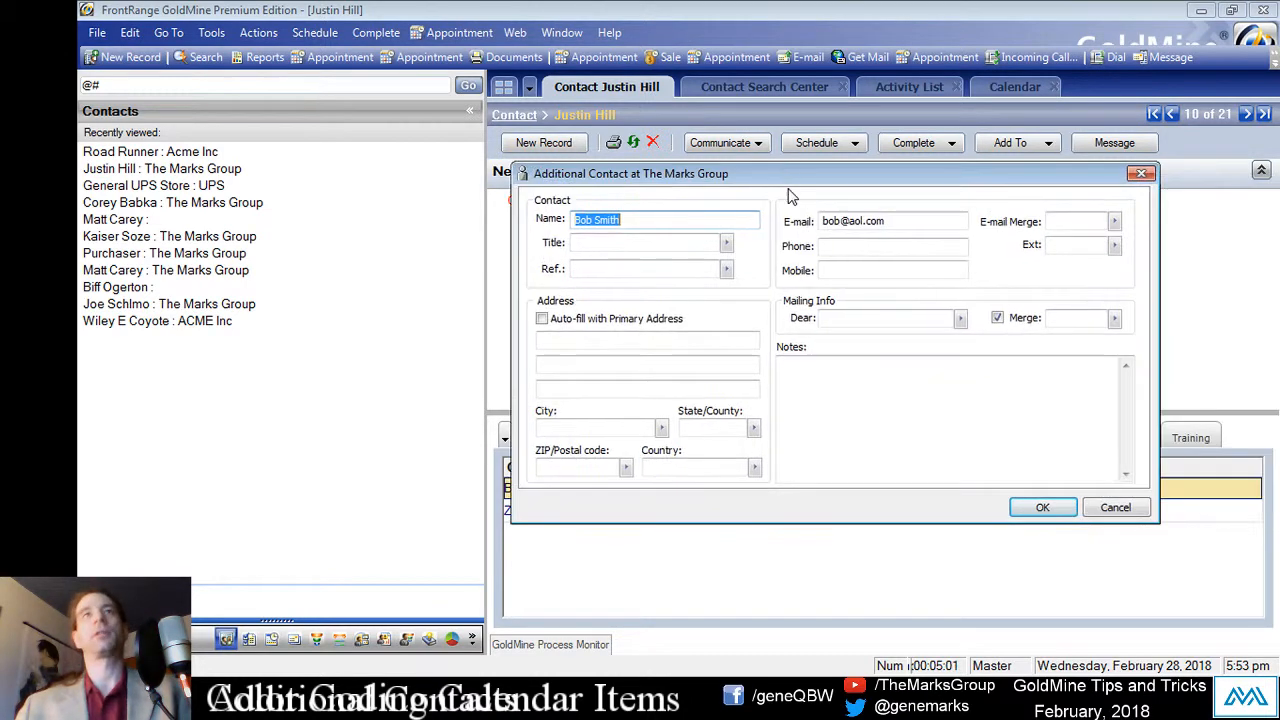
click(666, 271)
click(670, 243)
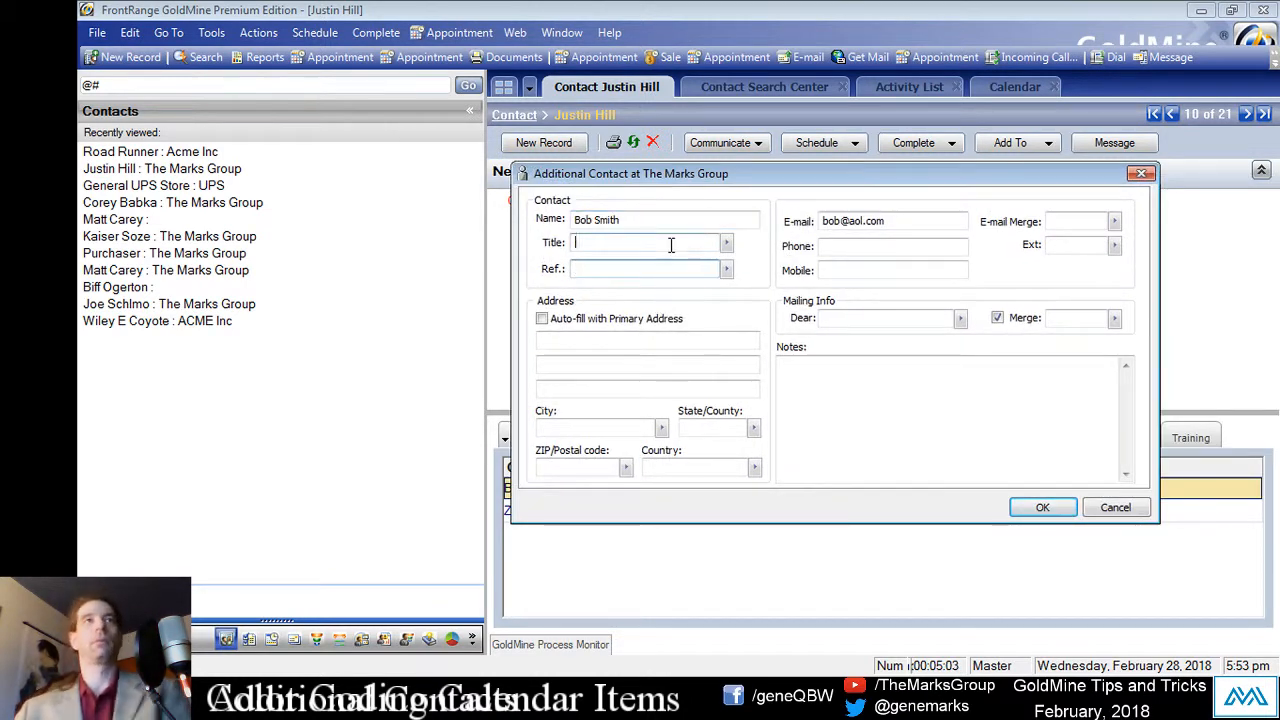
drag(726, 174, 1090, 142)
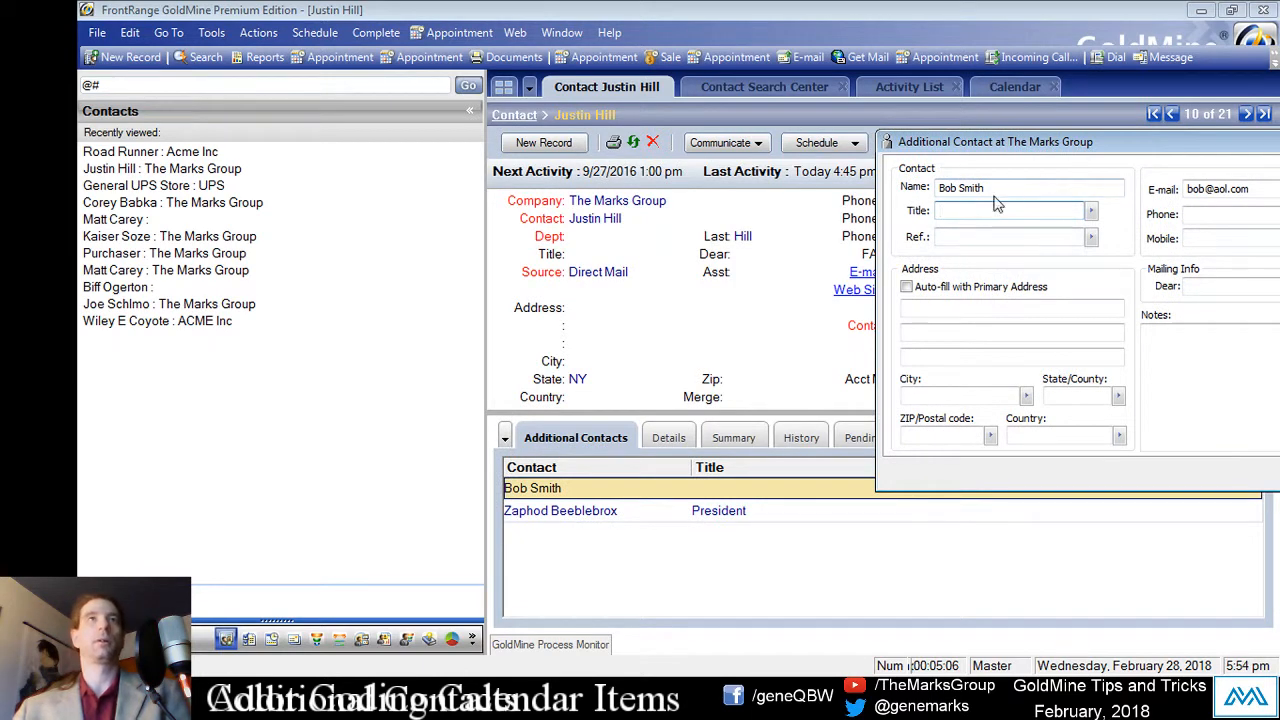
text(Manager)
key(End)
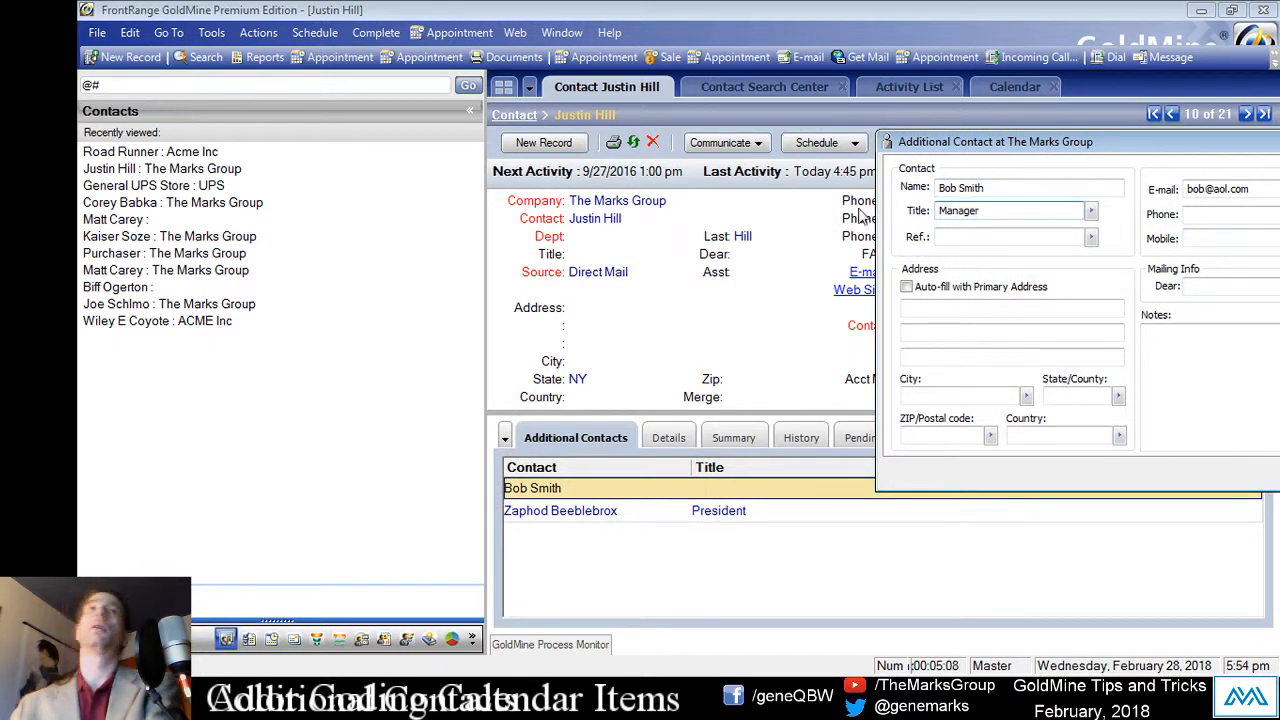
drag(1100, 142, 674, 169)
click(981, 503)
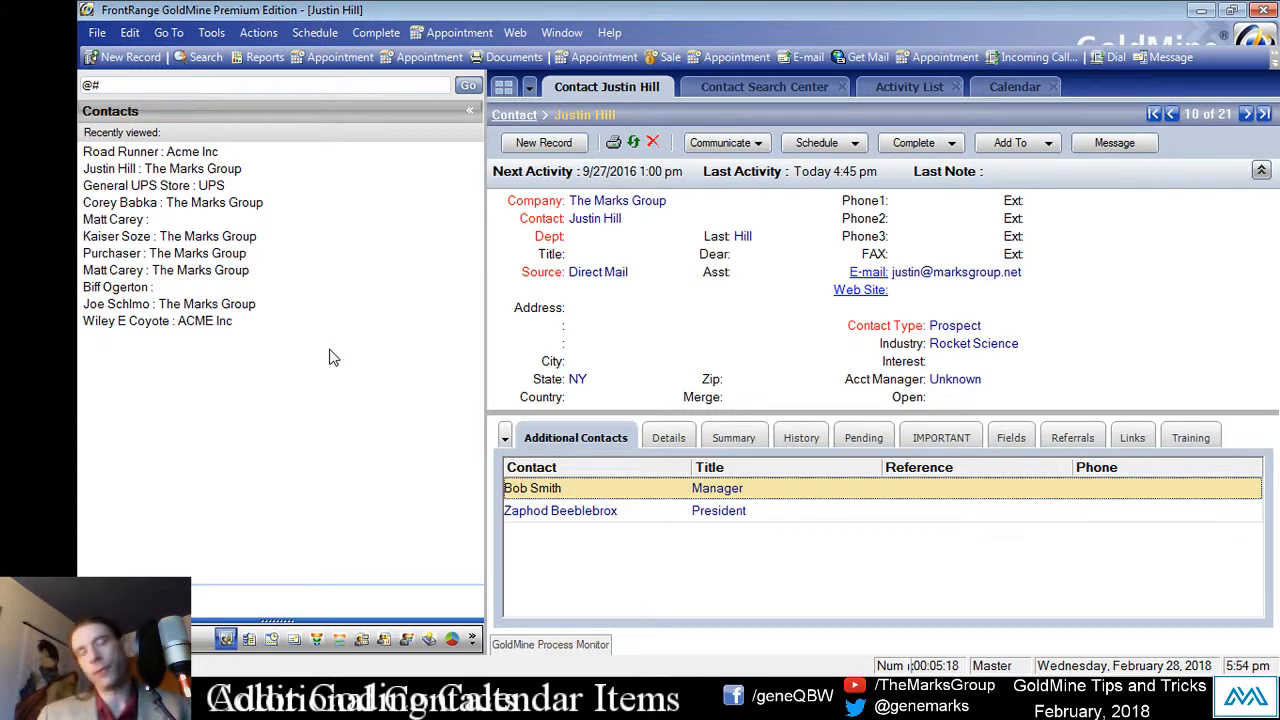
Step: Log a completed unscheduled outgoing call for the record's primary contact
click(370, 32)
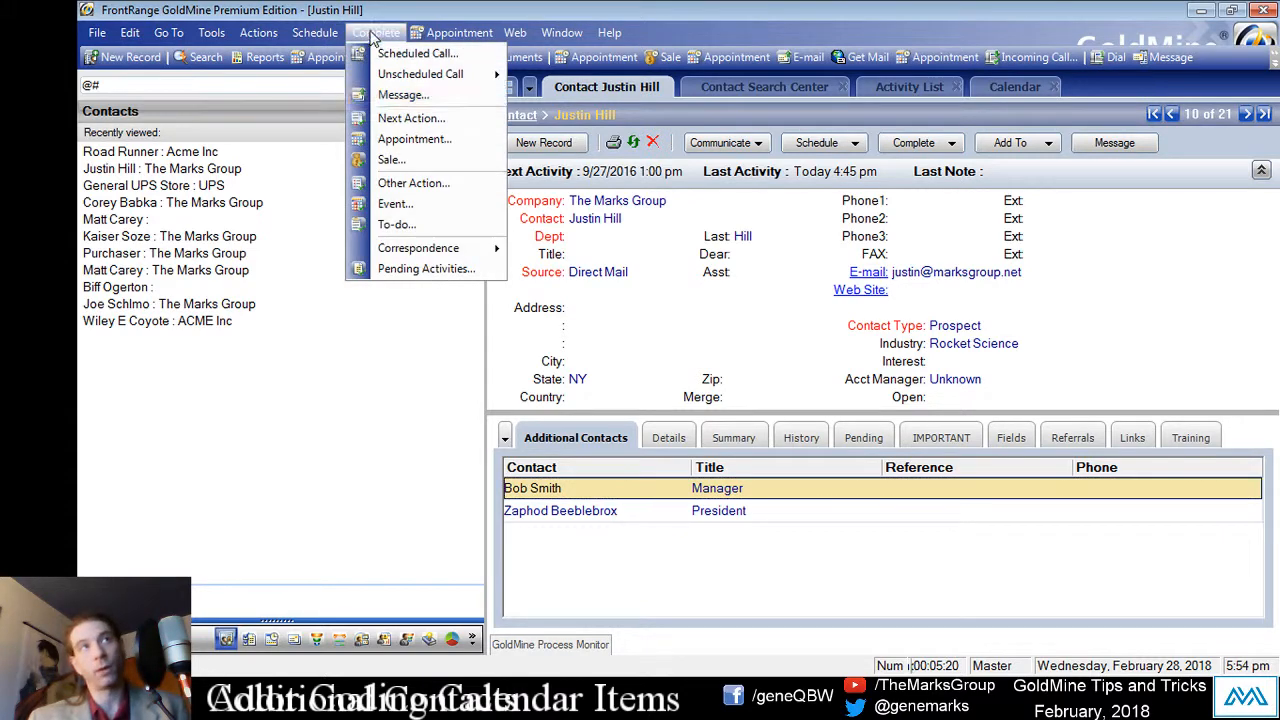
mouse_move(430, 74)
click(590, 78)
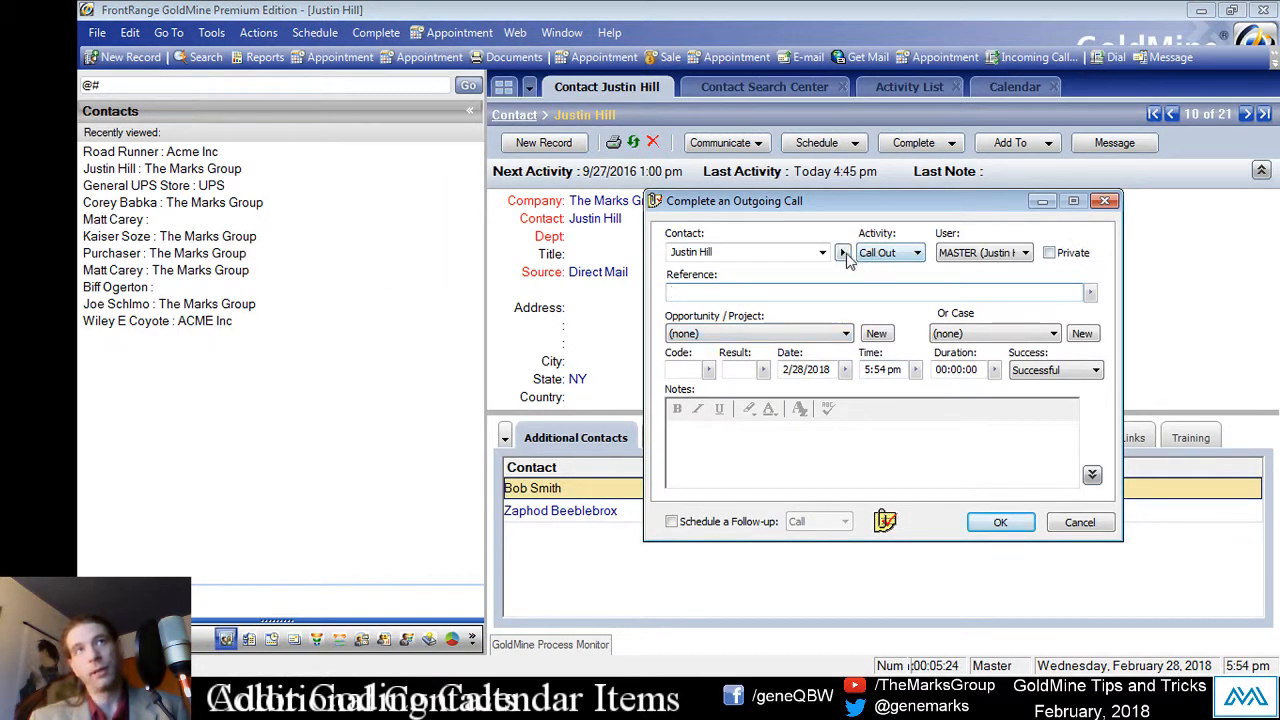
click(822, 253)
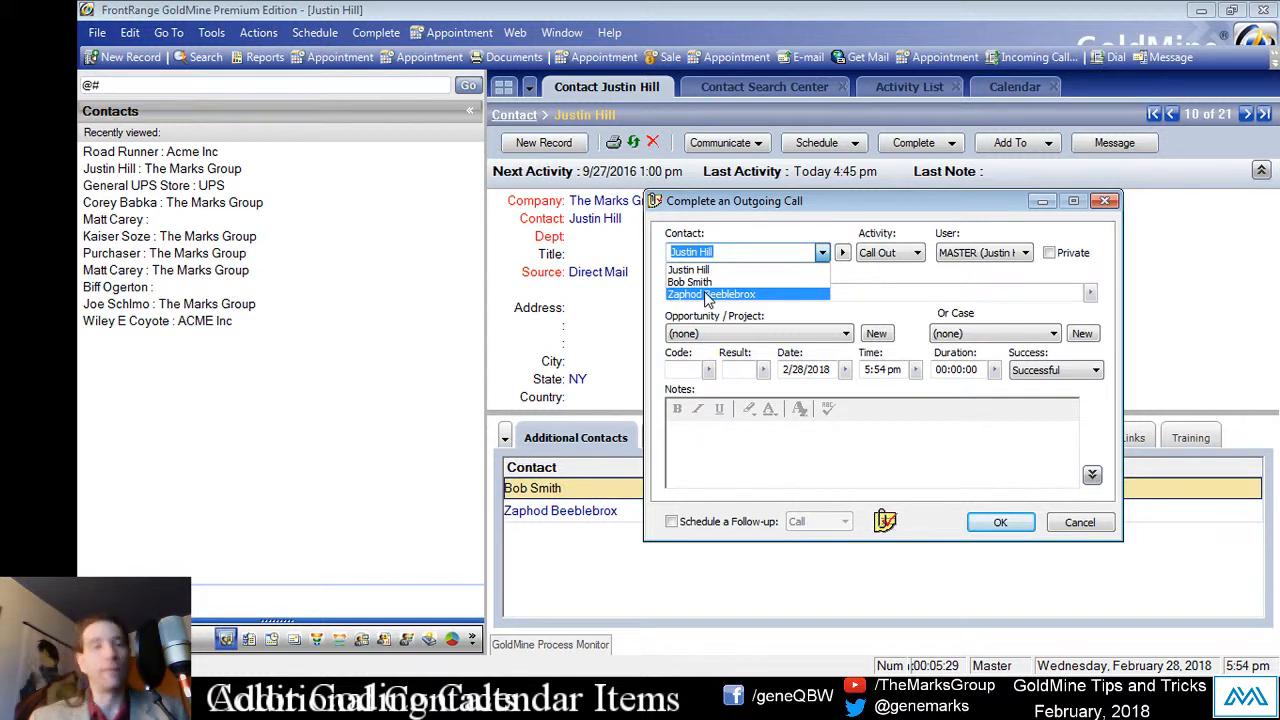
click(742, 252)
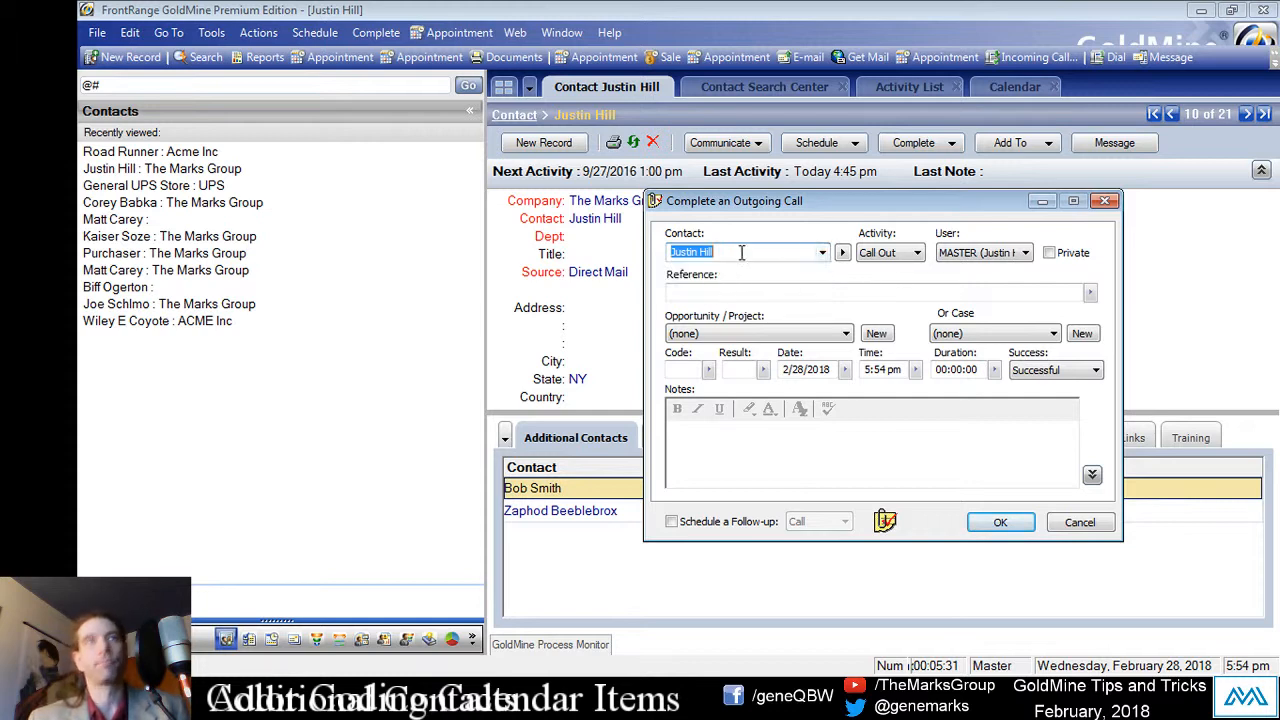
click(1000, 522)
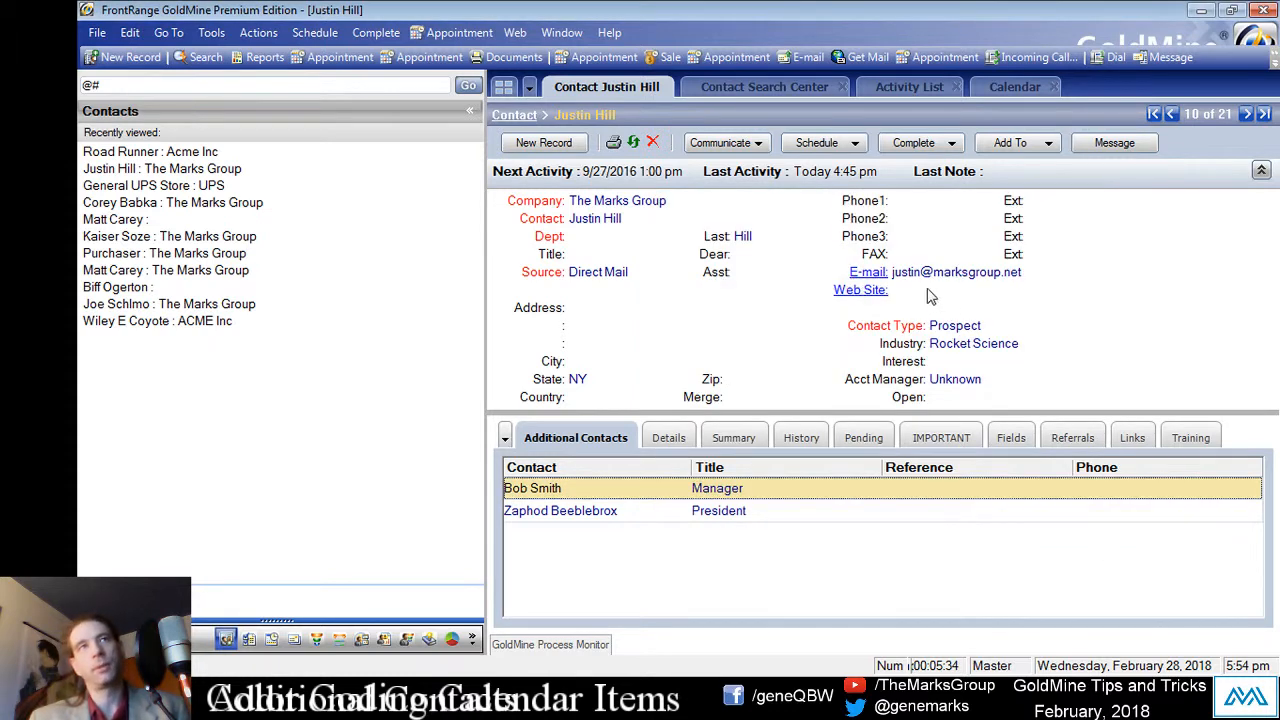
Step: Start an e-mail to the primary contact and enter '.com' mail server settings
click(866, 274)
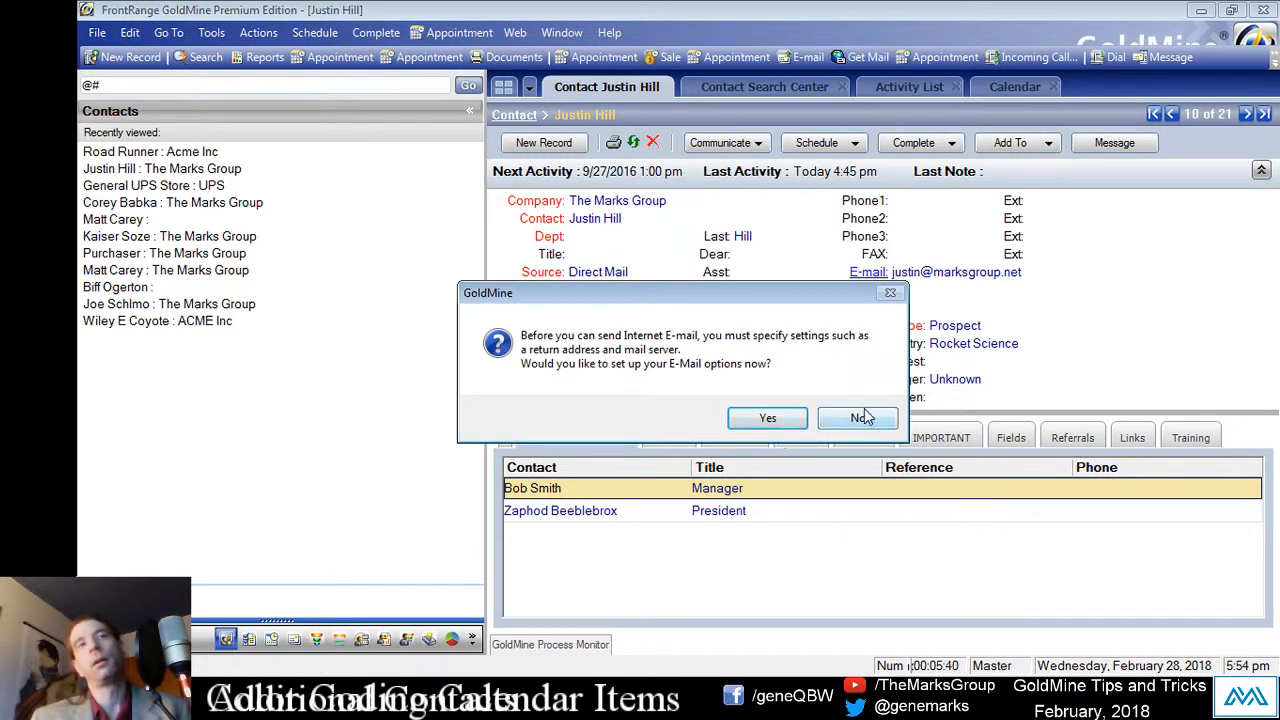
click(860, 422)
click(857, 274)
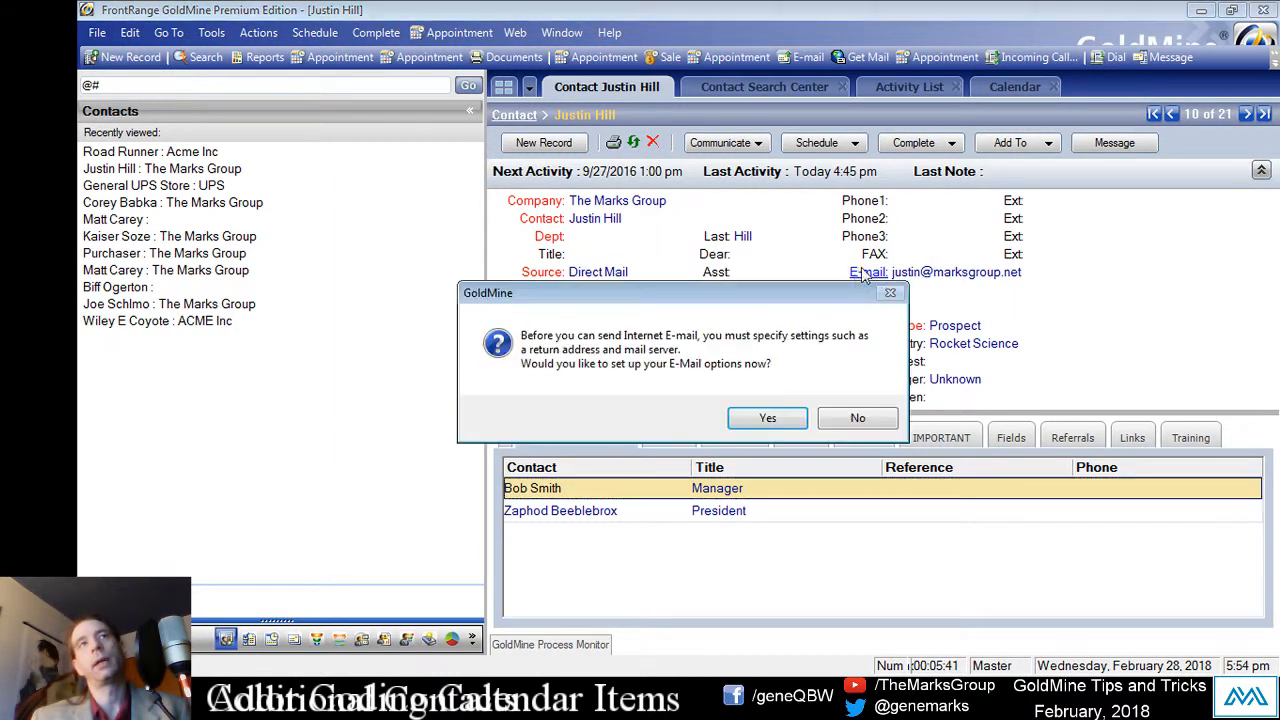
click(768, 421)
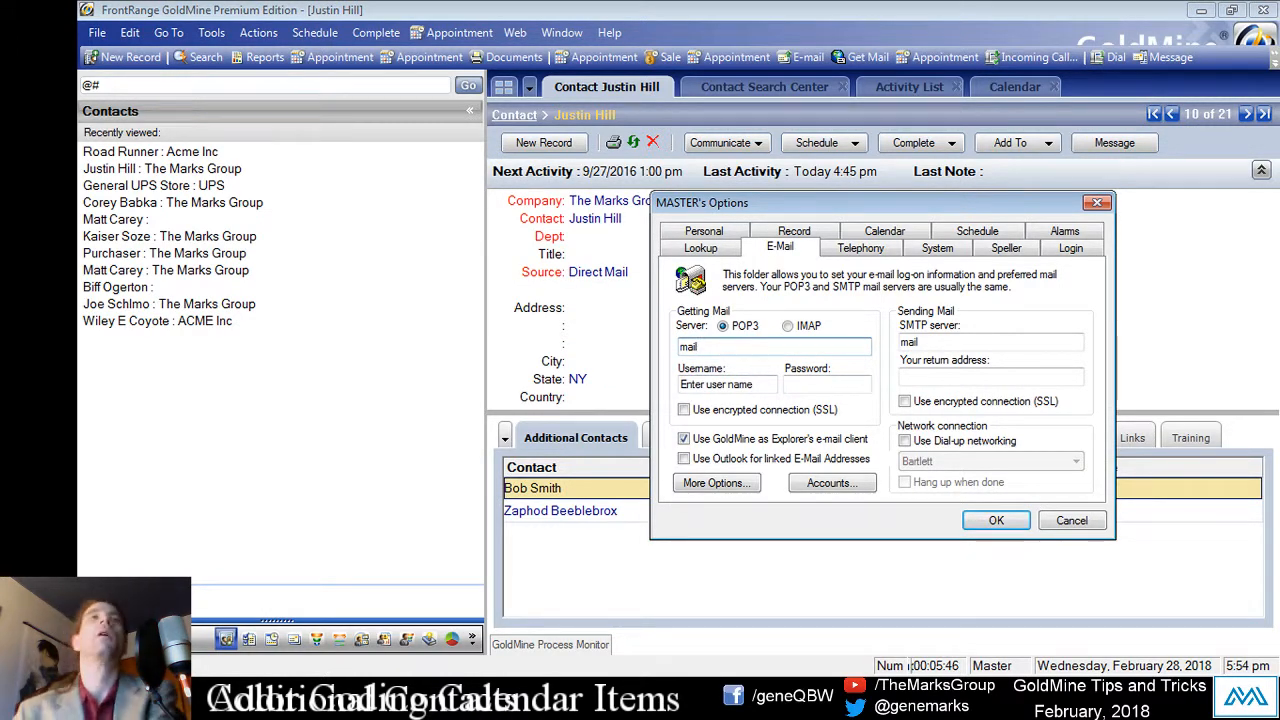
text(.com)
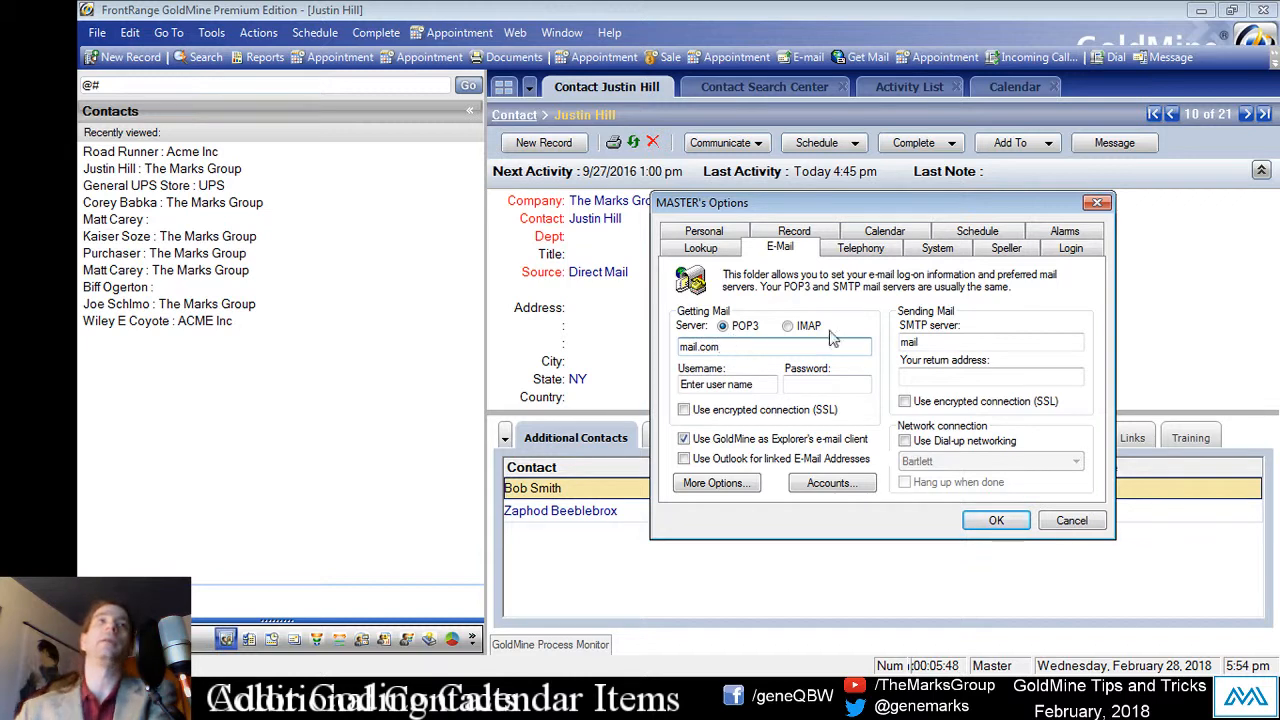
click(955, 344)
text(.com)
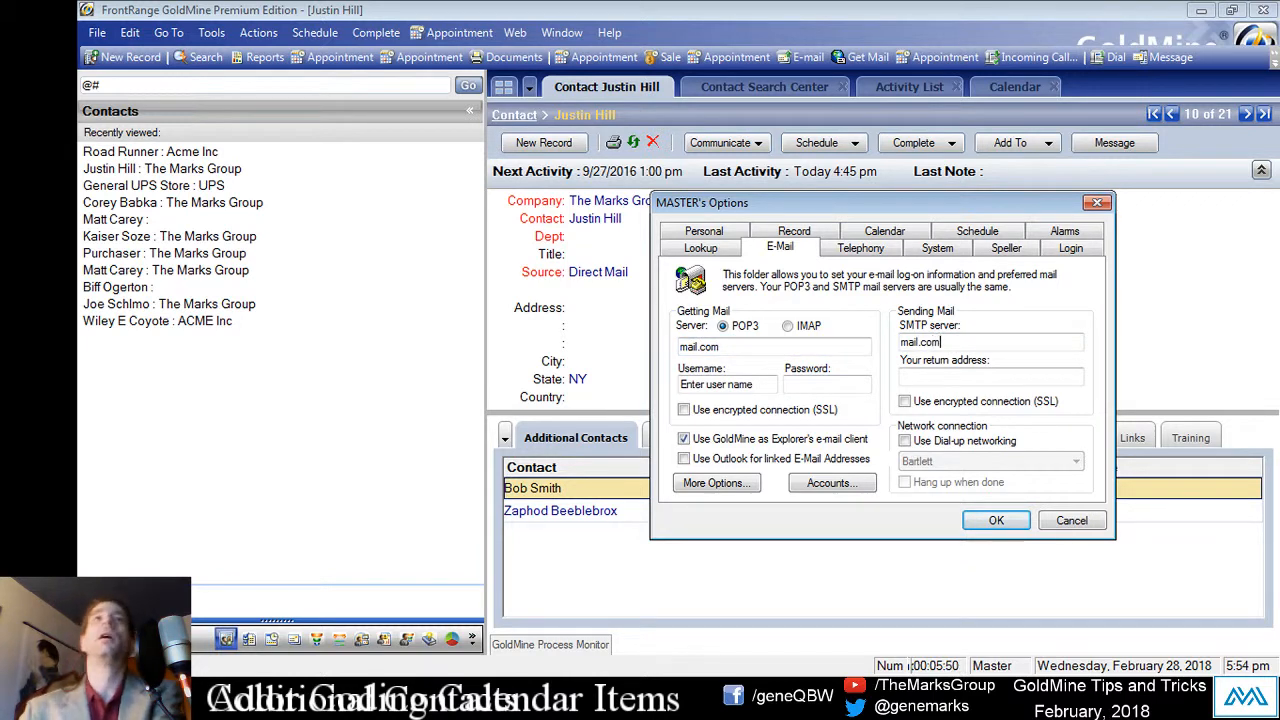
click(996, 520)
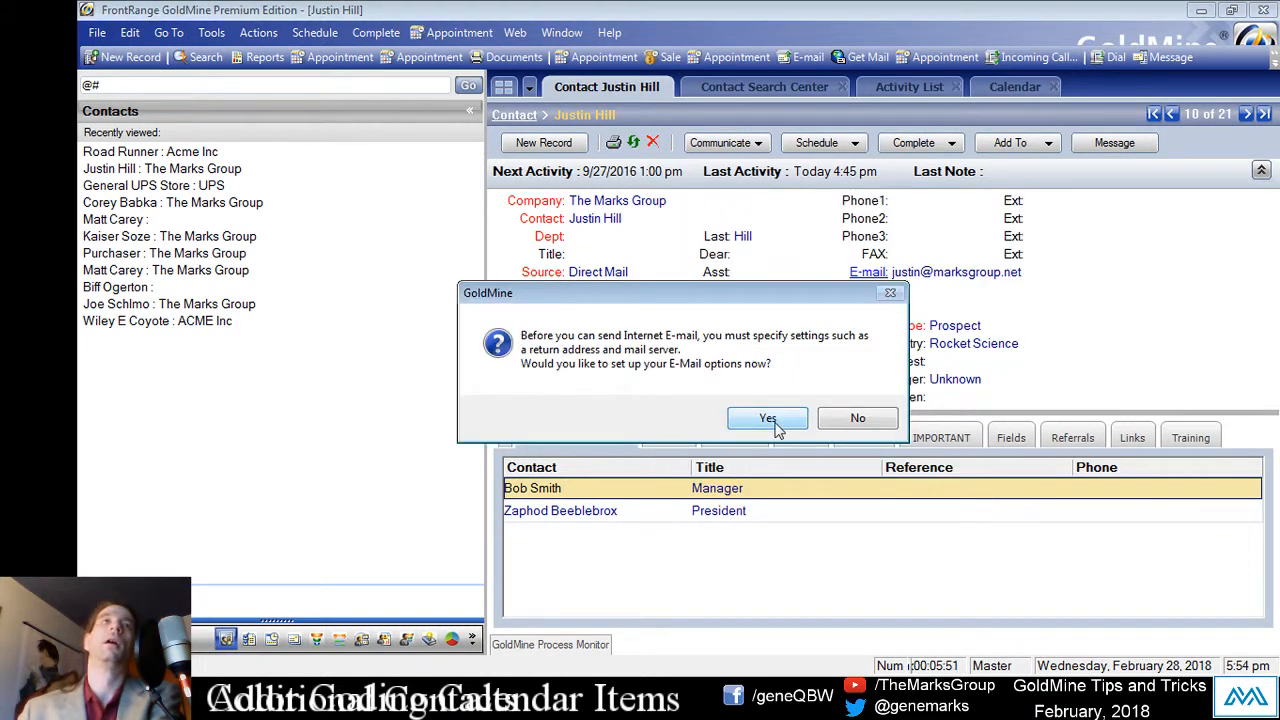
Step: Dismiss the e-mail options without saving and decline further setup
click(772, 427)
click(758, 384)
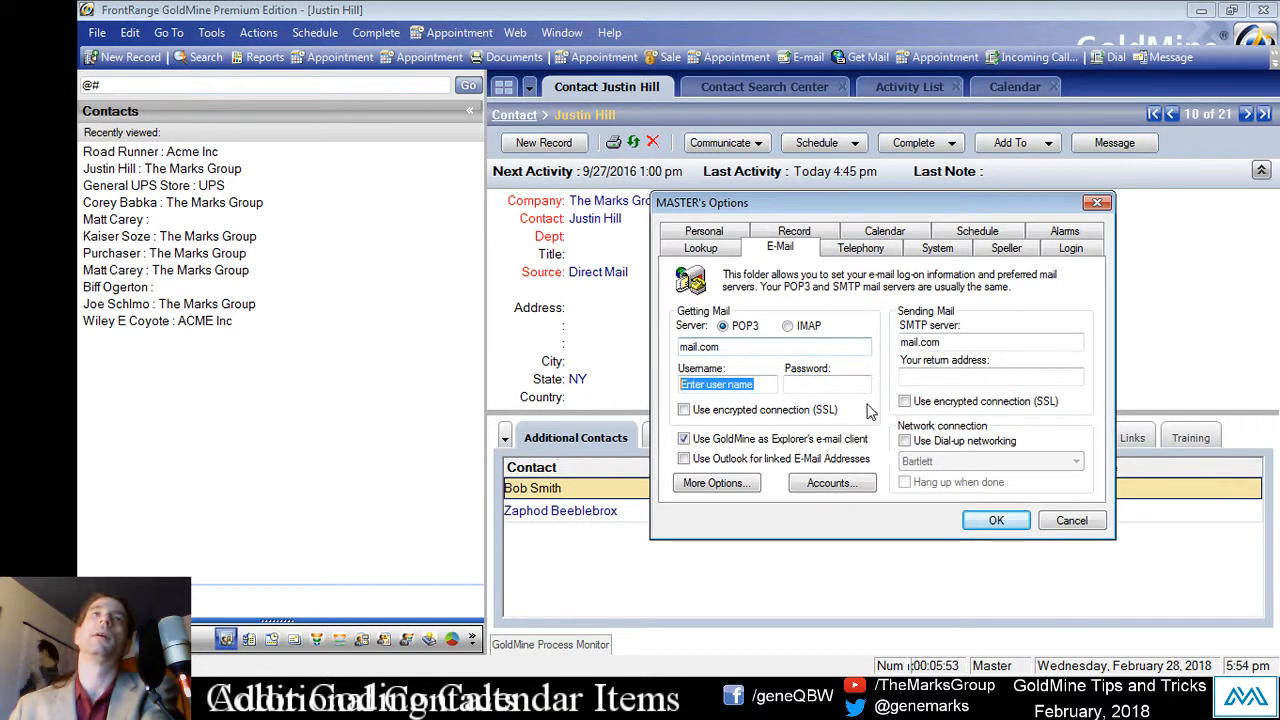
key(Return)
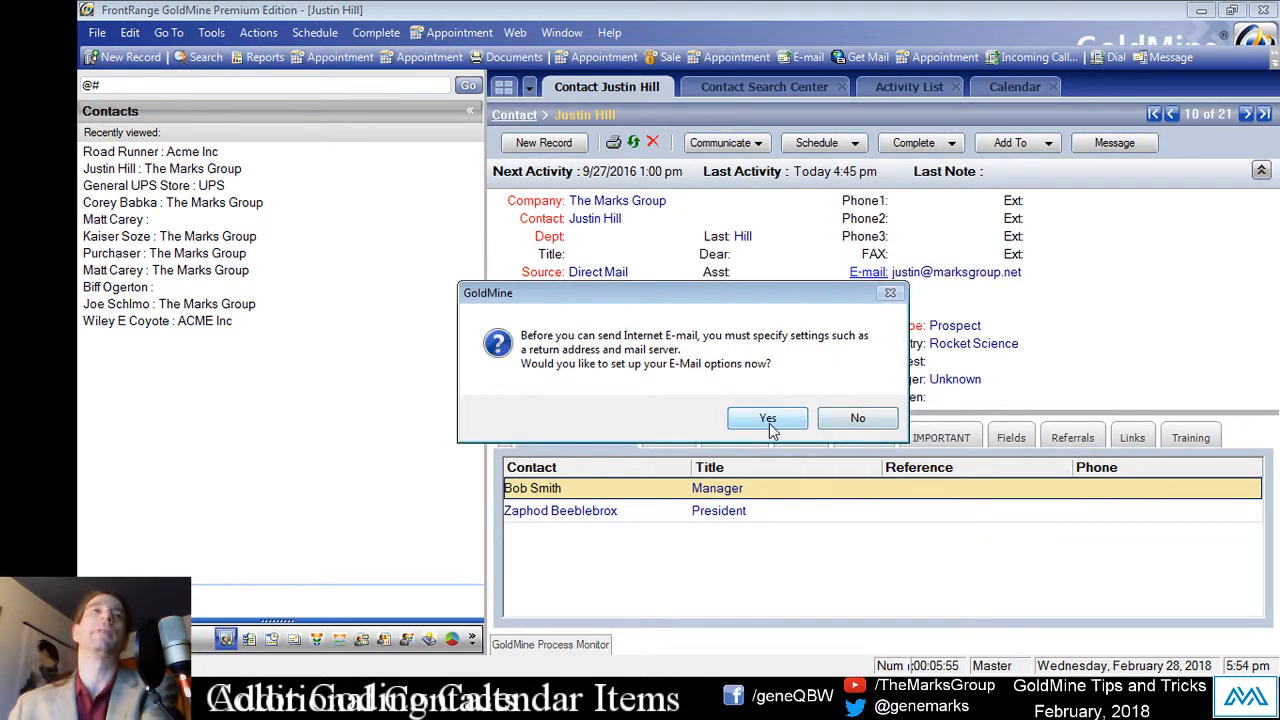
click(855, 419)
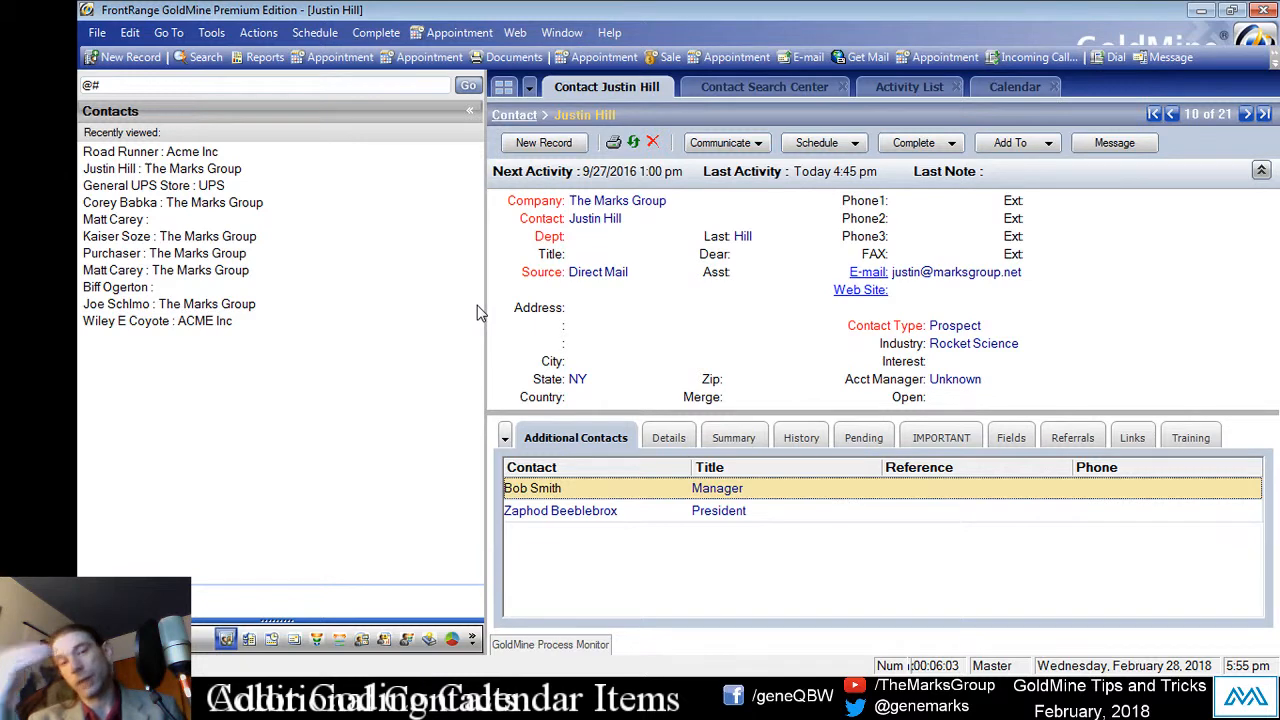
click(946, 274)
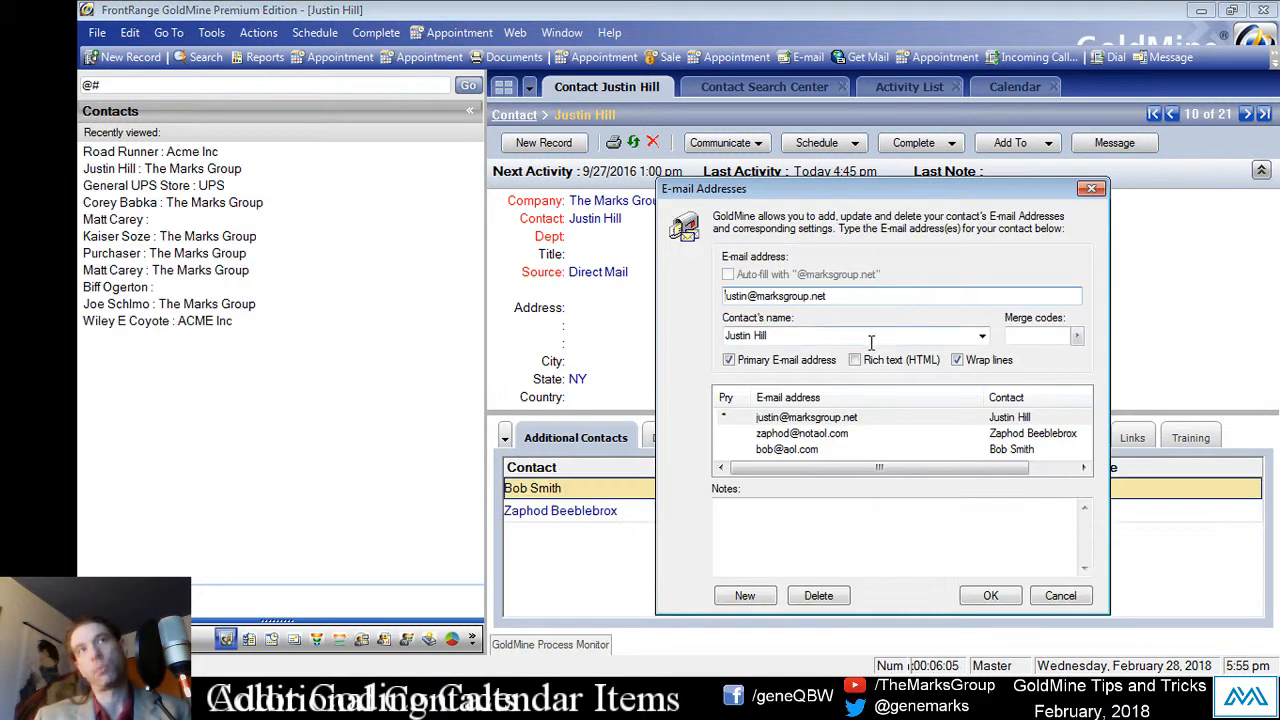
click(798, 433)
click(800, 449)
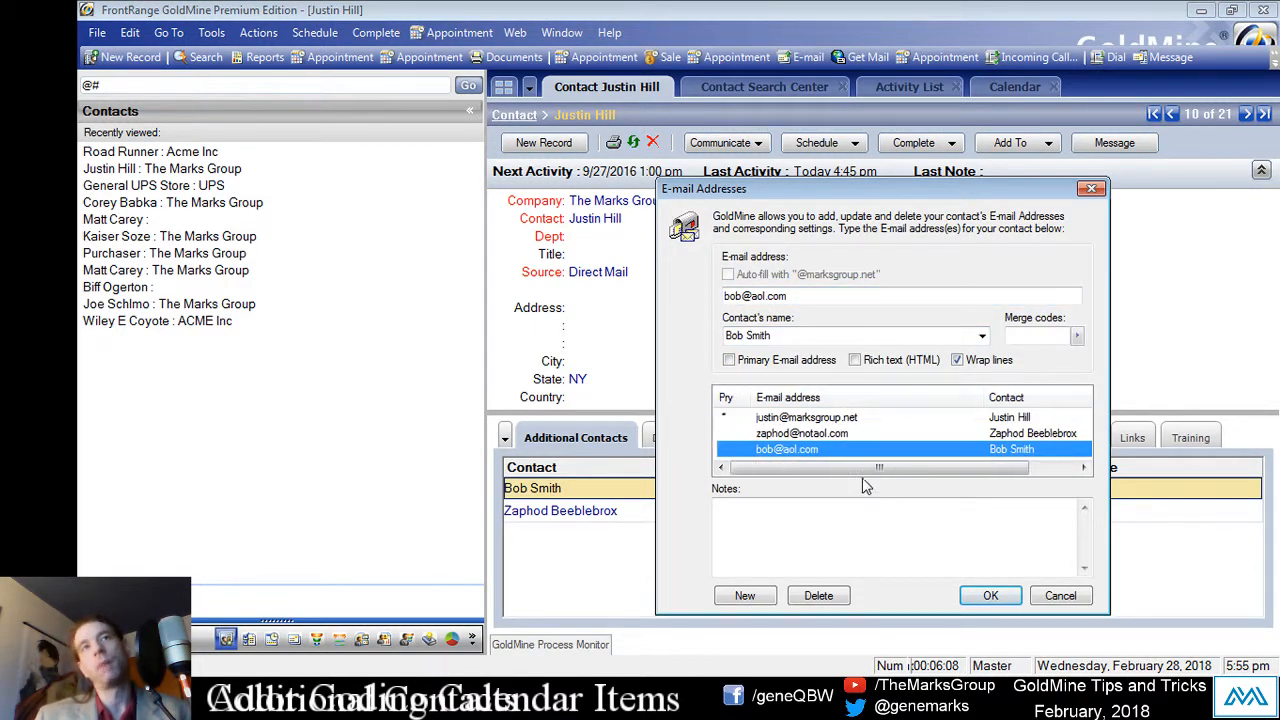
click(850, 433)
click(830, 417)
click(810, 449)
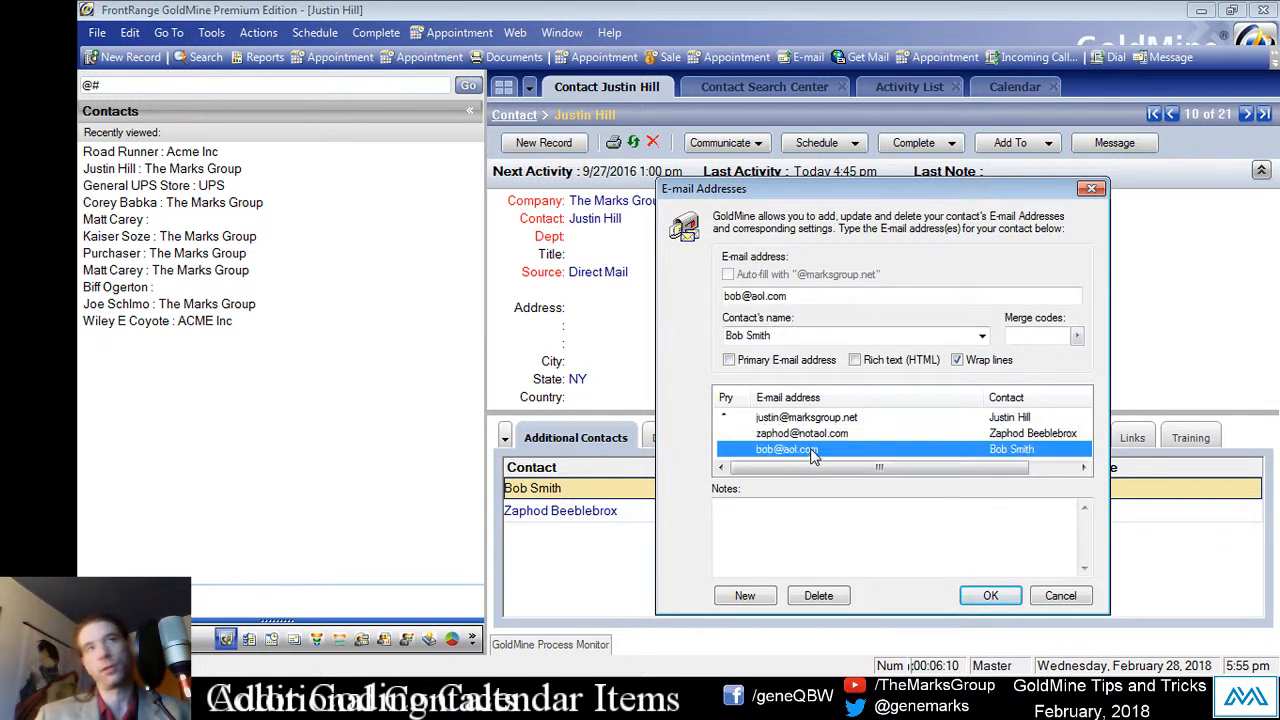
click(812, 433)
click(814, 417)
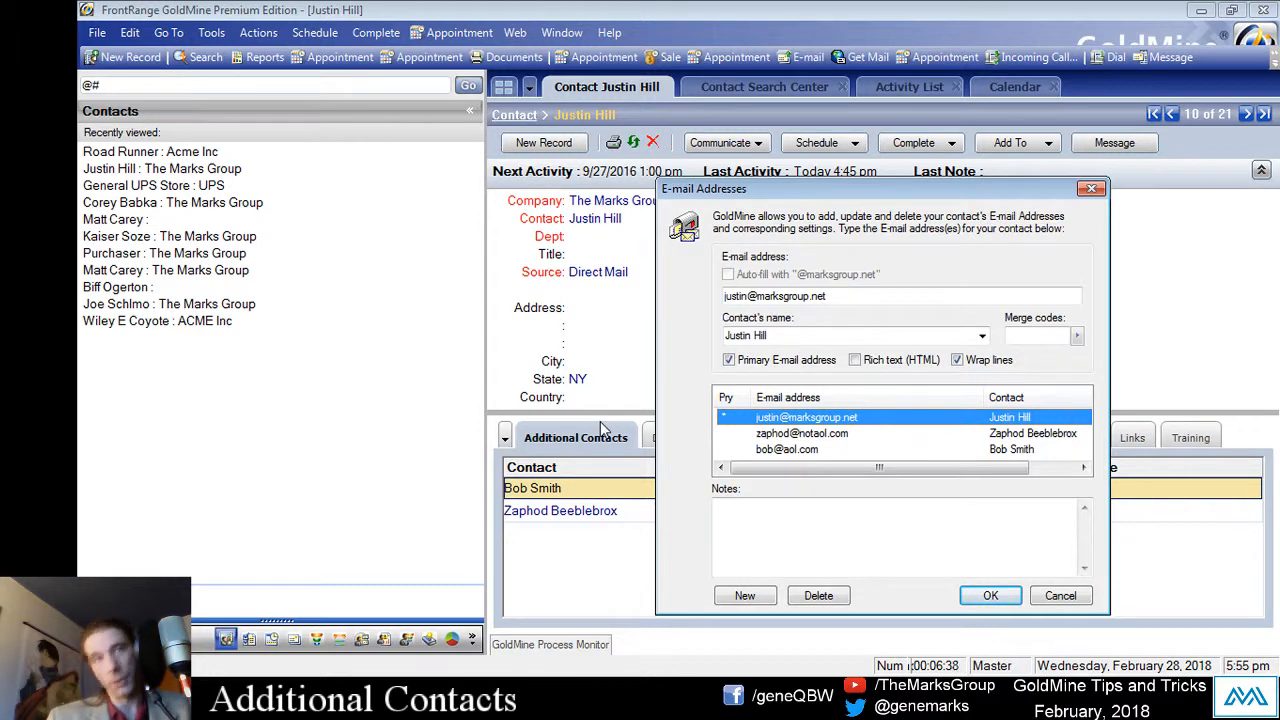
click(1010, 595)
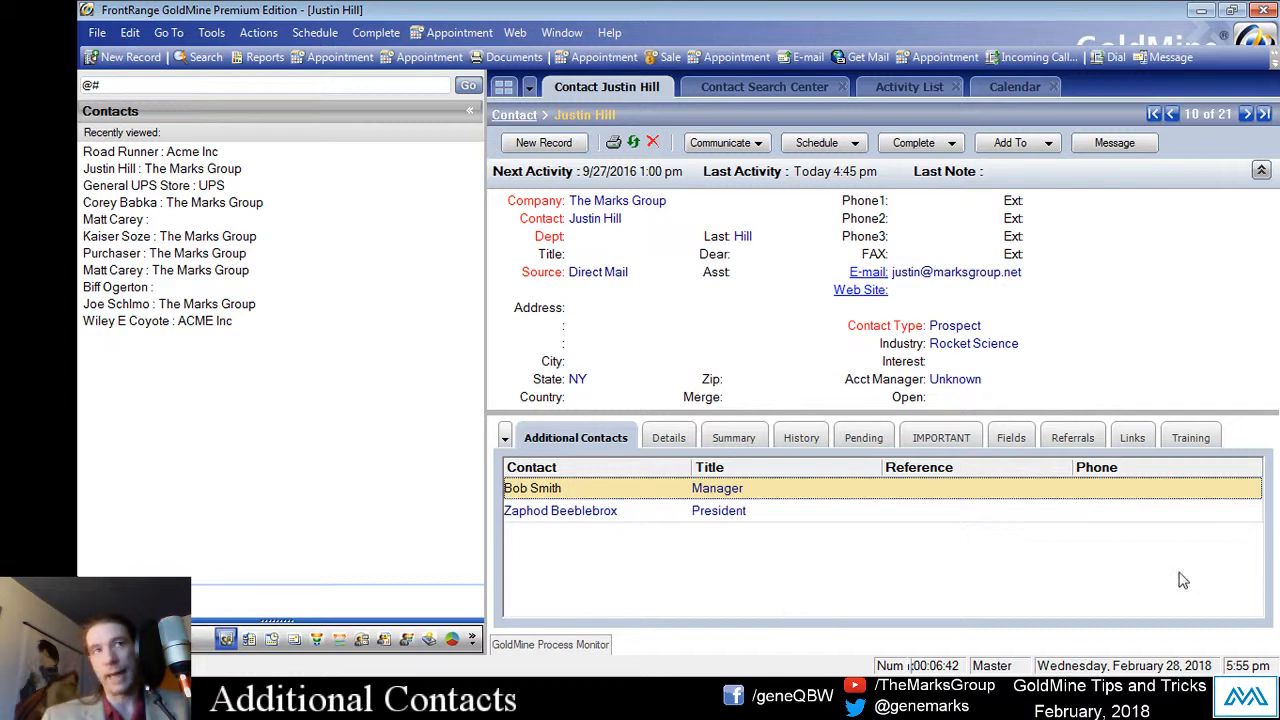
click(712, 512)
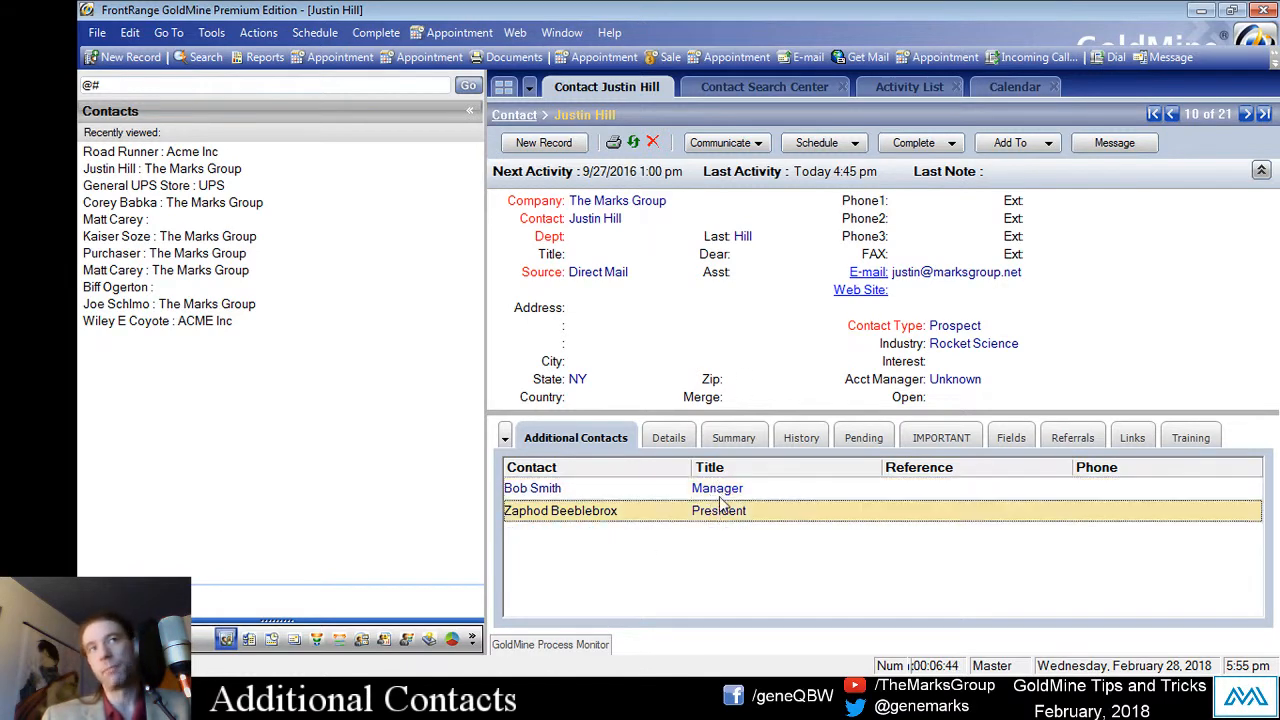
click(710, 492)
click(700, 510)
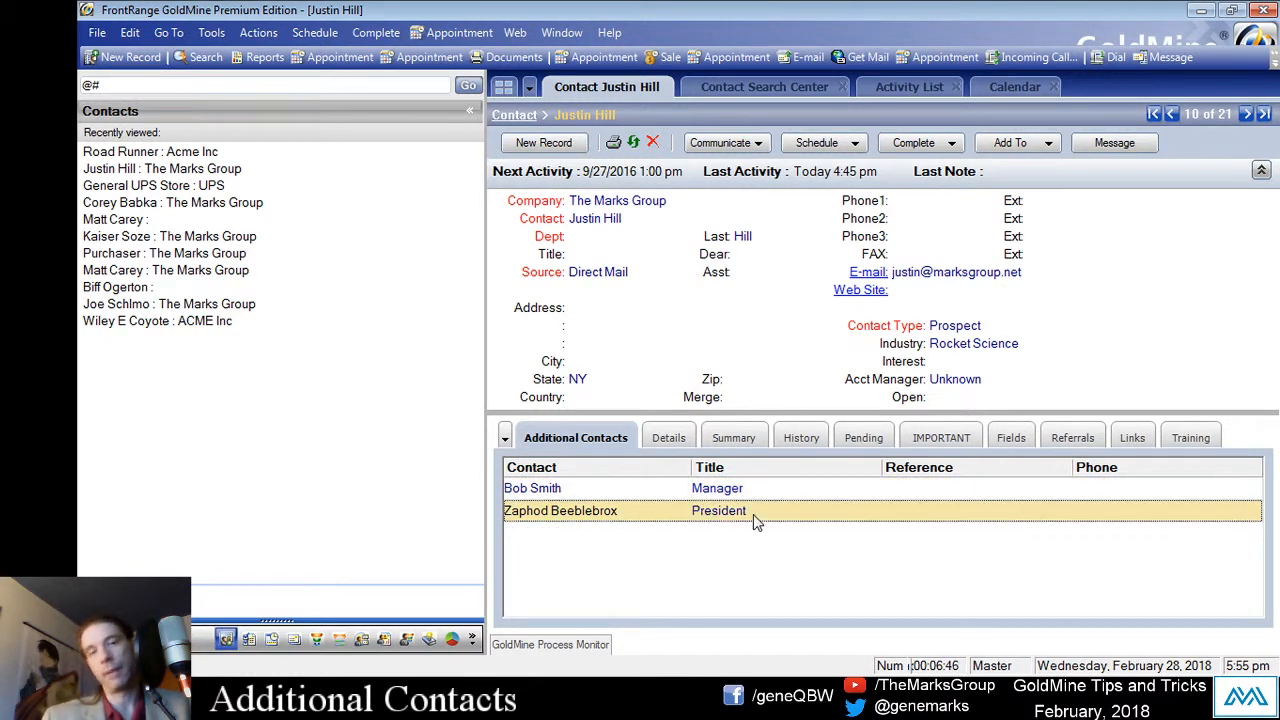
click(700, 492)
click(775, 508)
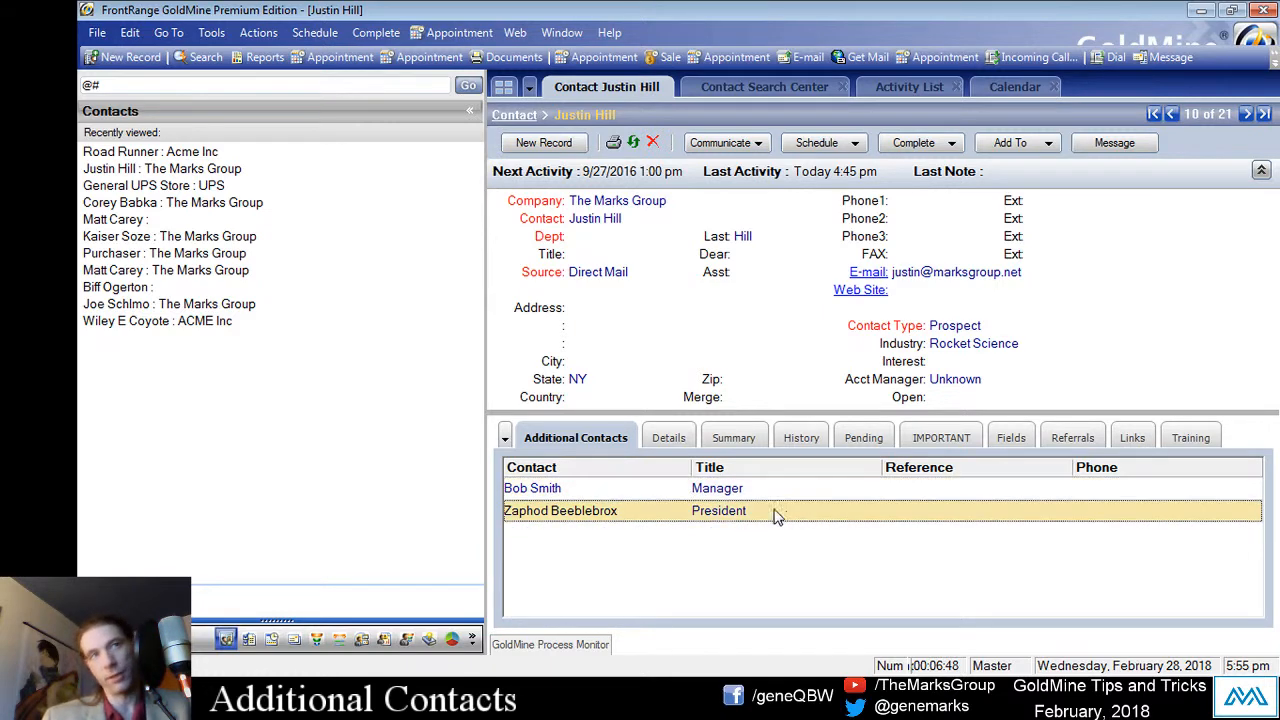
double_click(690, 512)
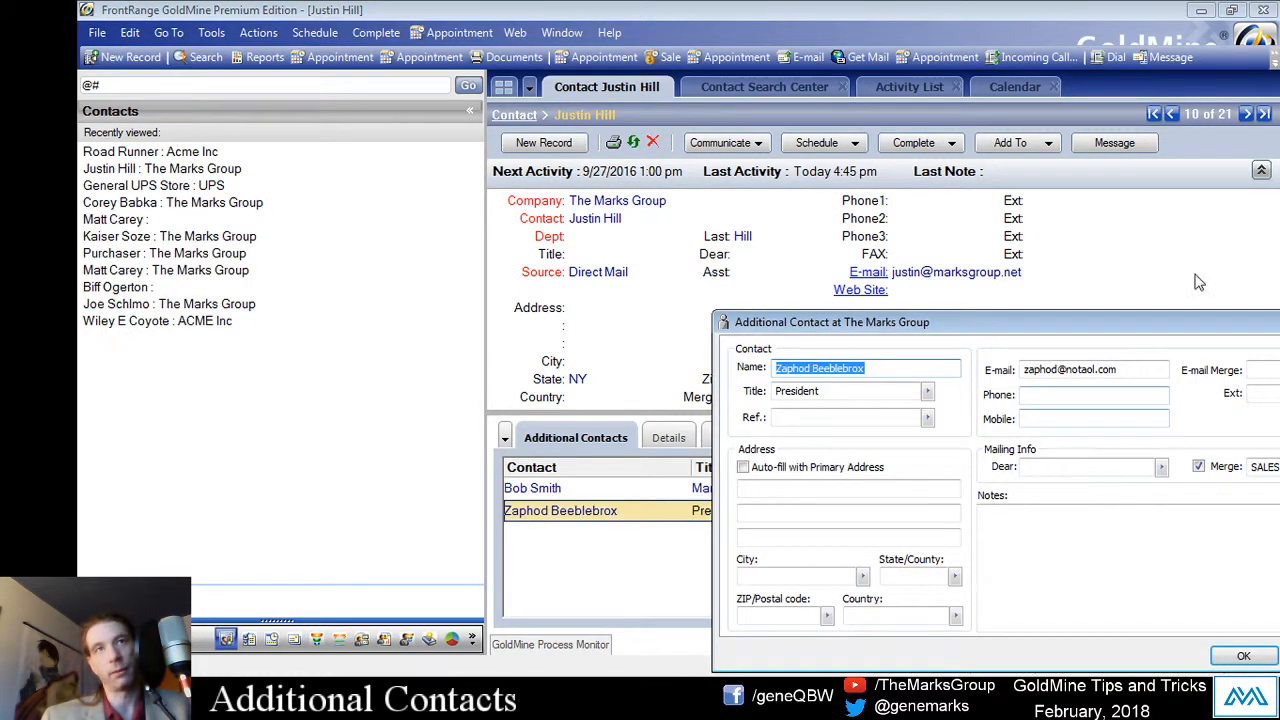
drag(1188, 326, 508, 170)
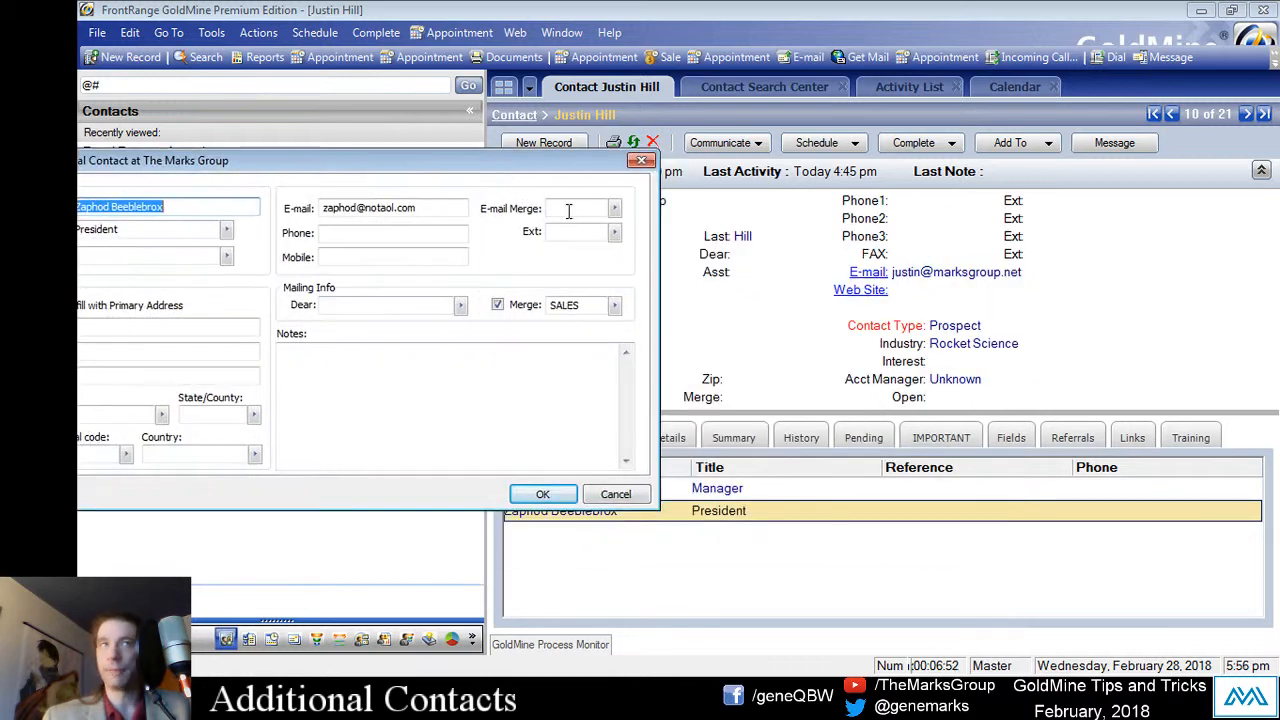
click(578, 305)
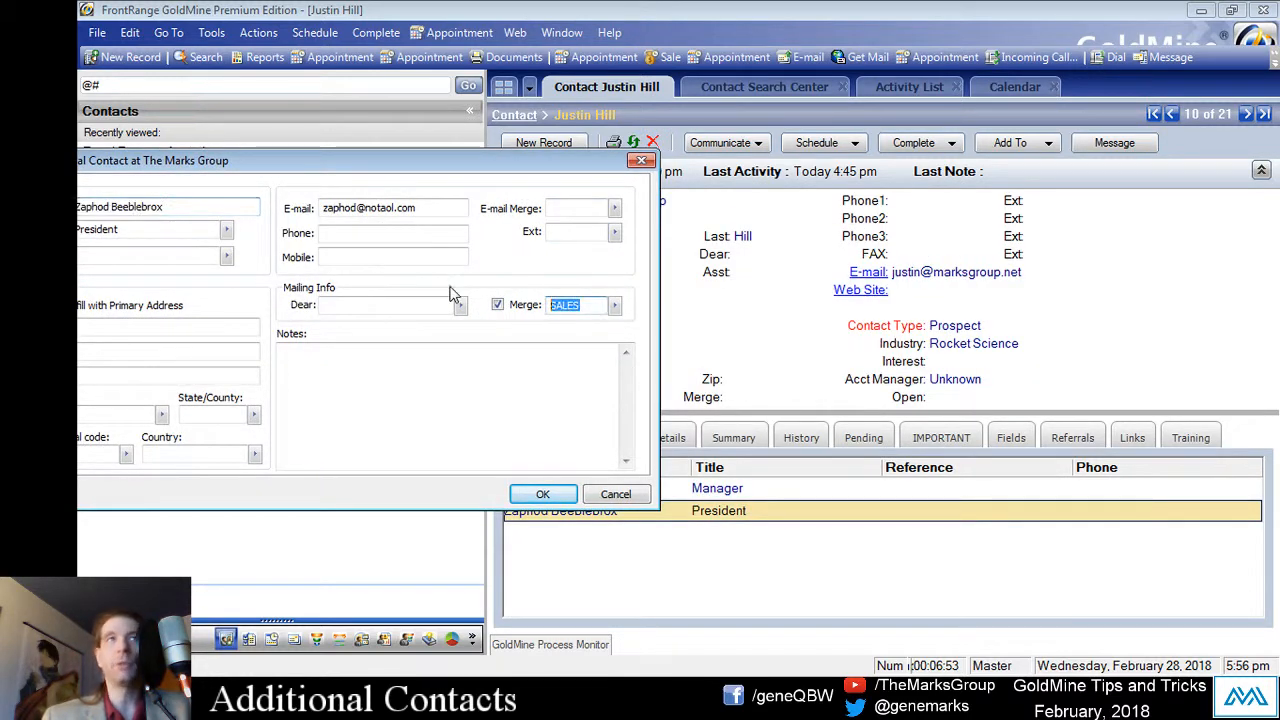
click(597, 305)
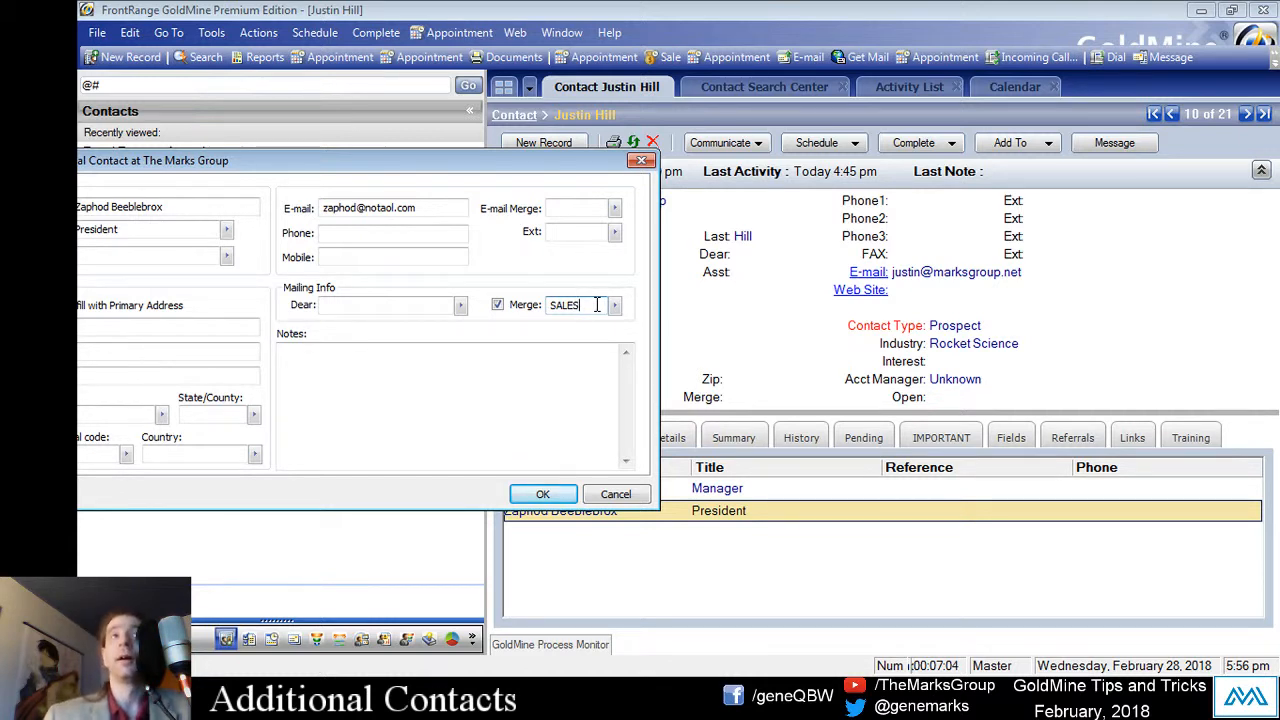
double_click(590, 305)
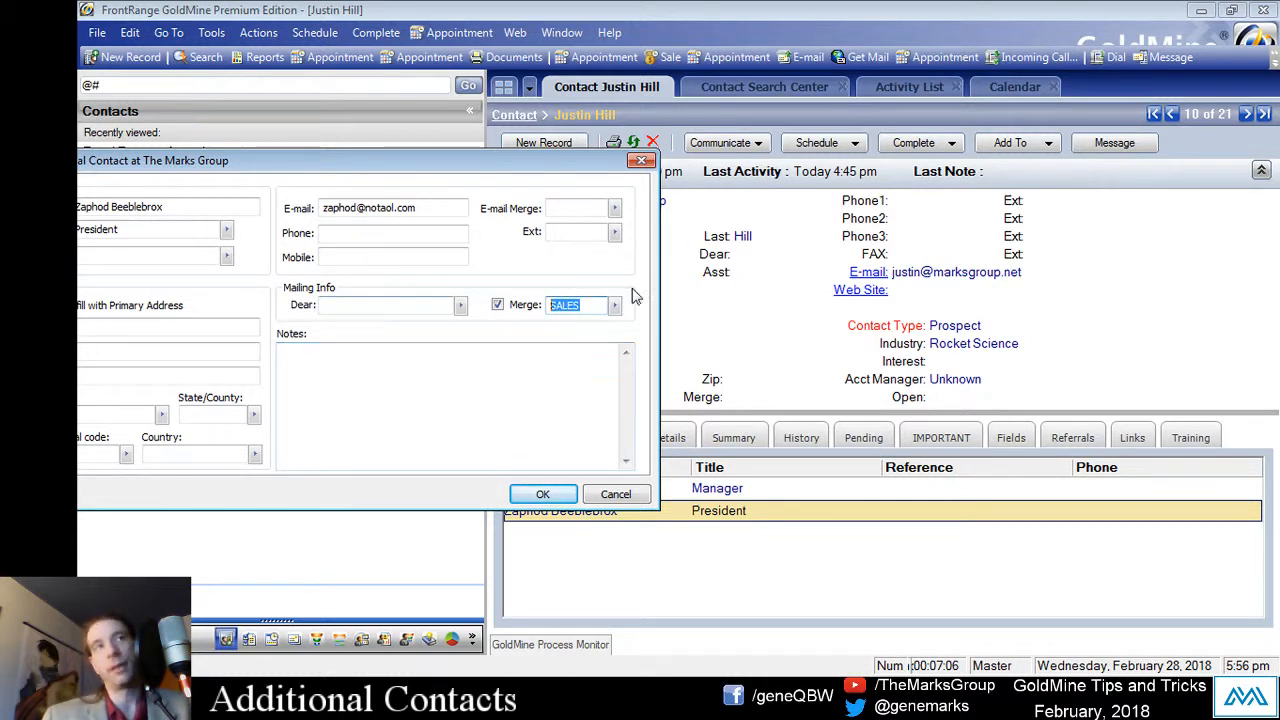
click(585, 305)
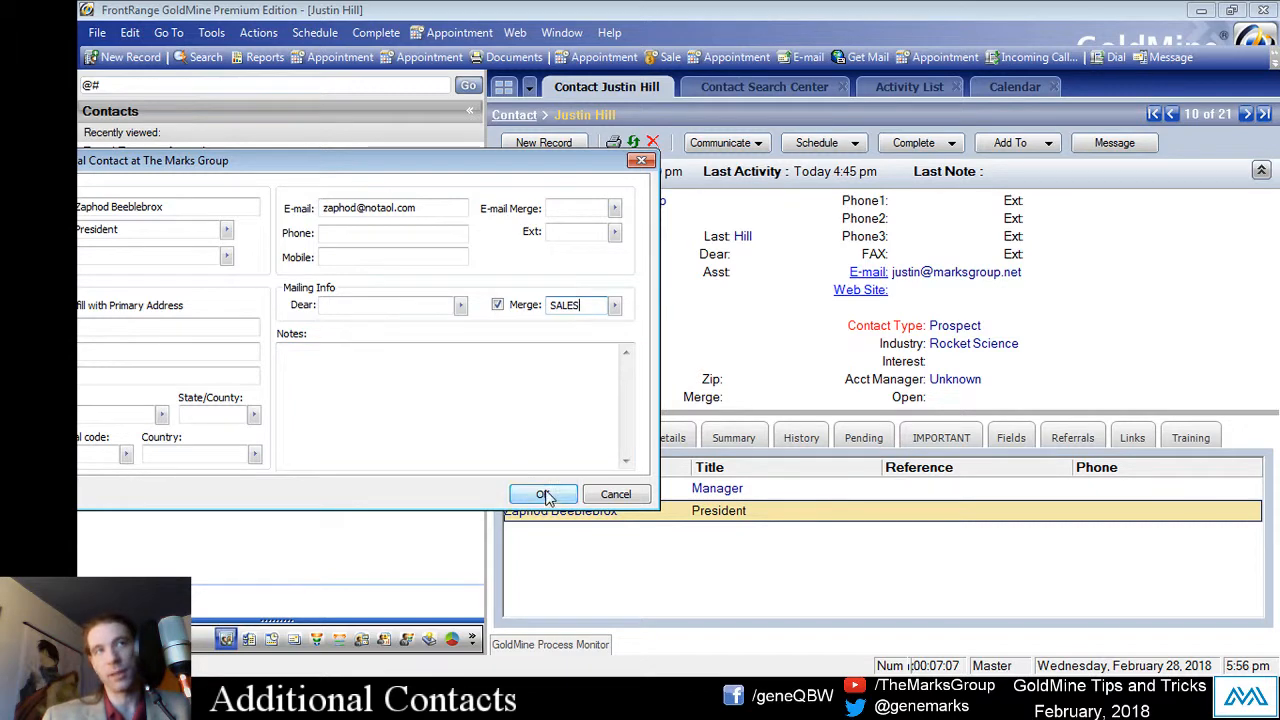
click(545, 495)
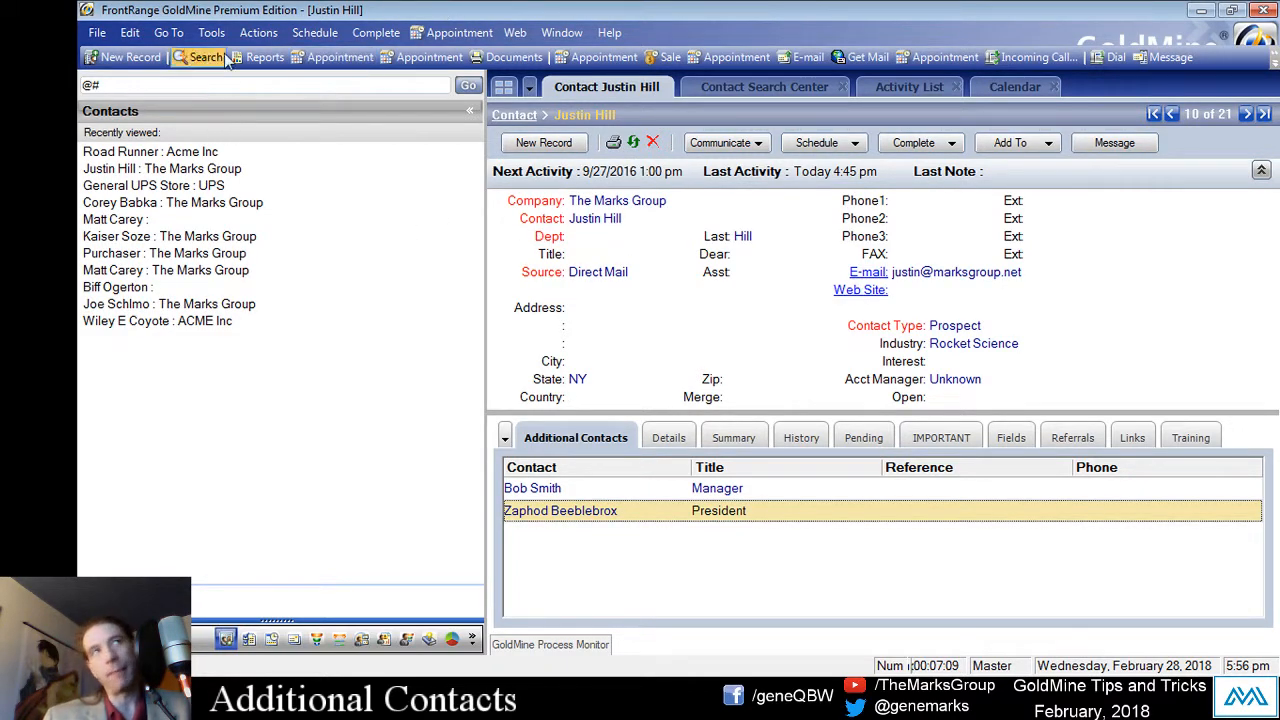
click(256, 32)
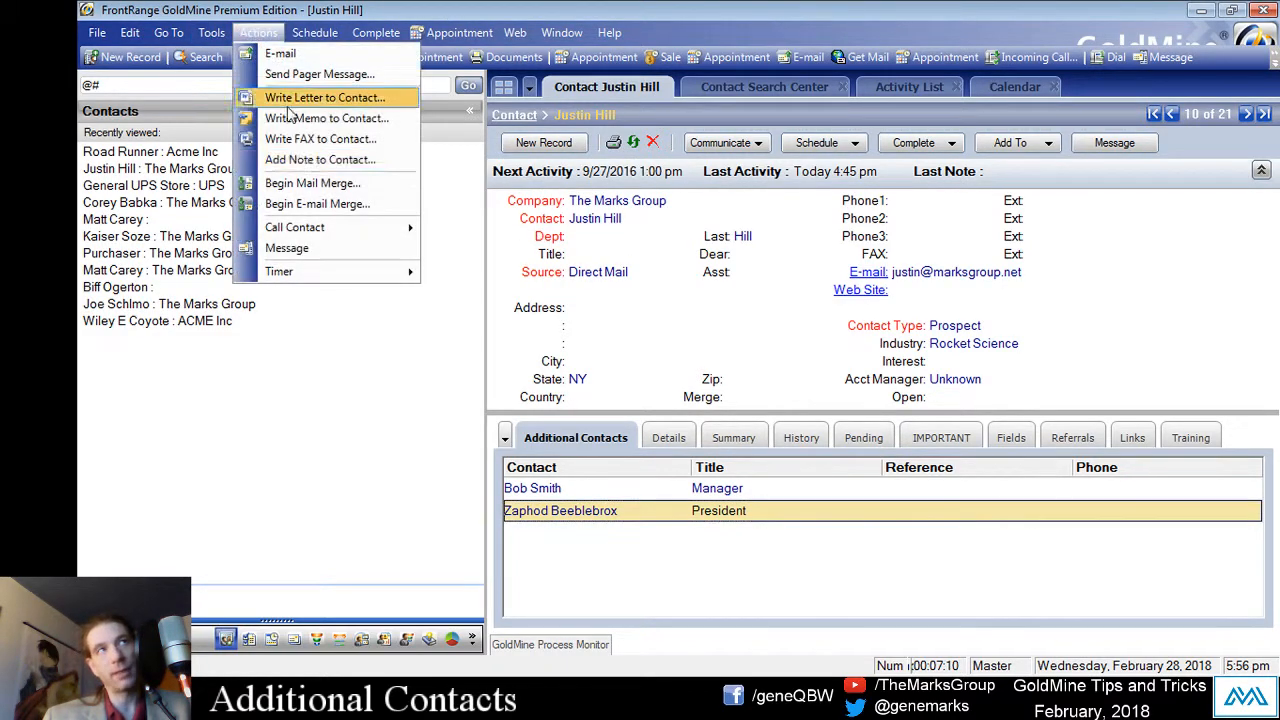
click(319, 202)
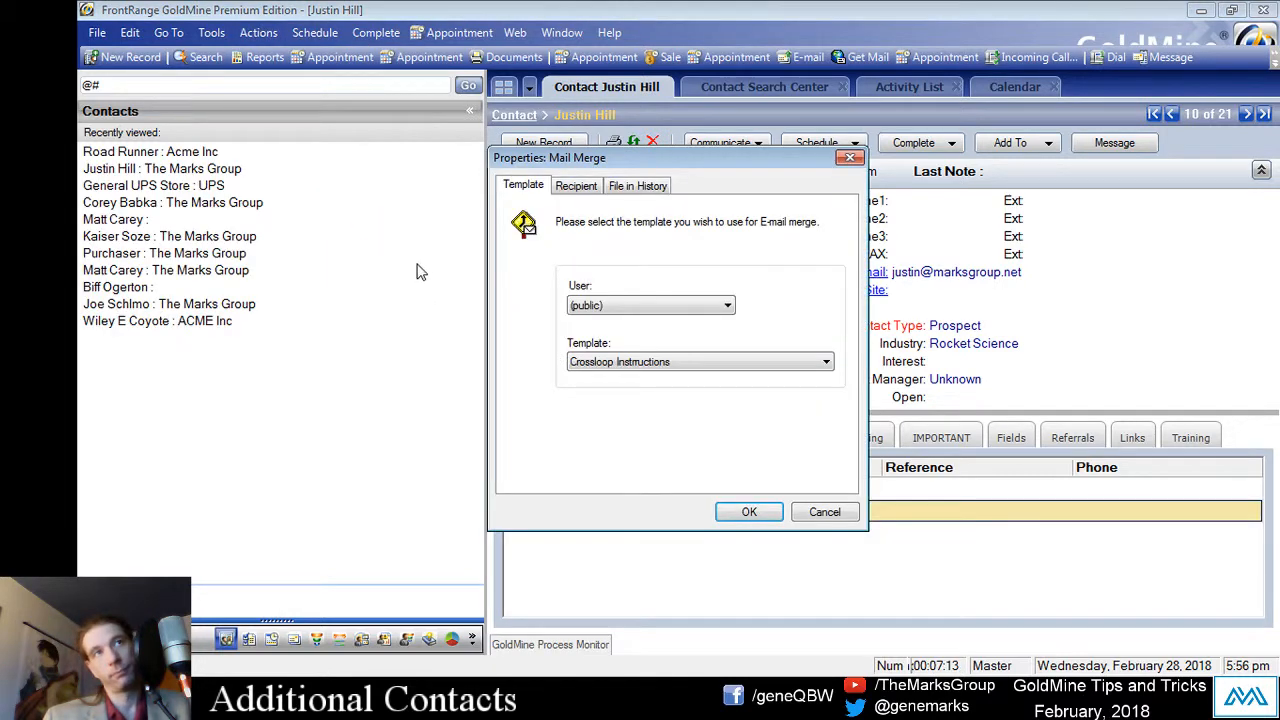
click(568, 189)
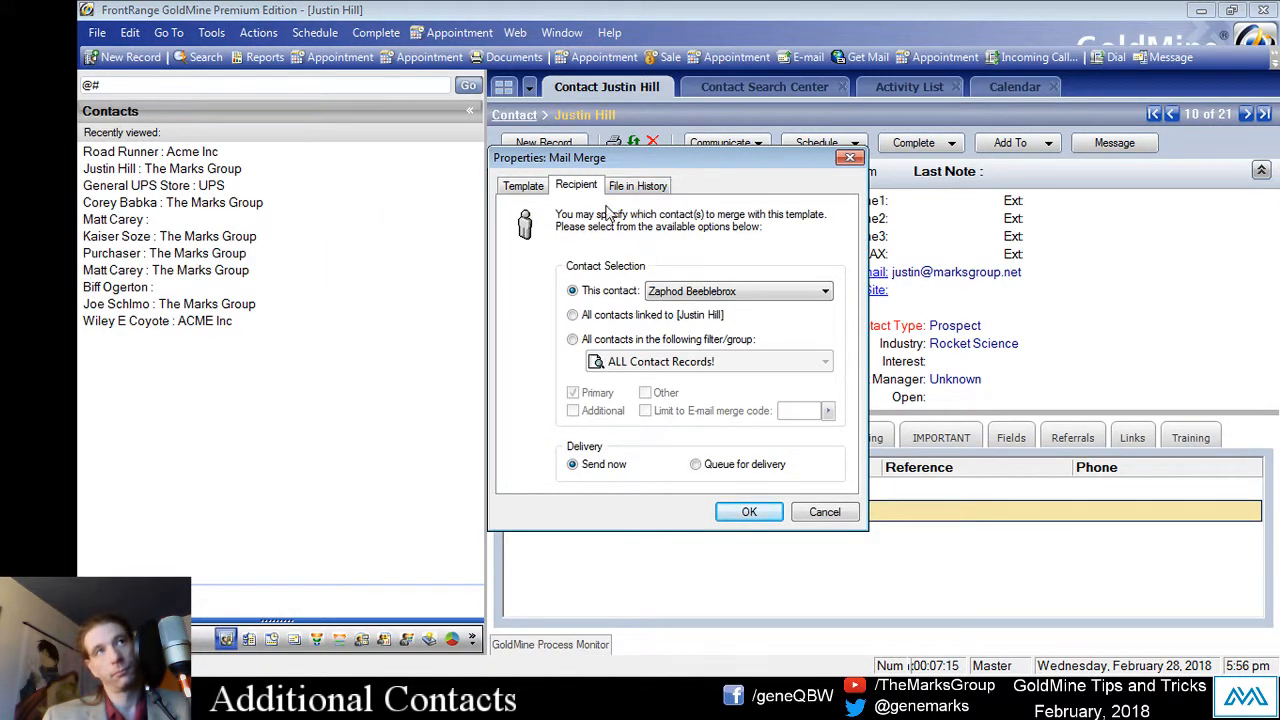
drag(736, 168, 730, 151)
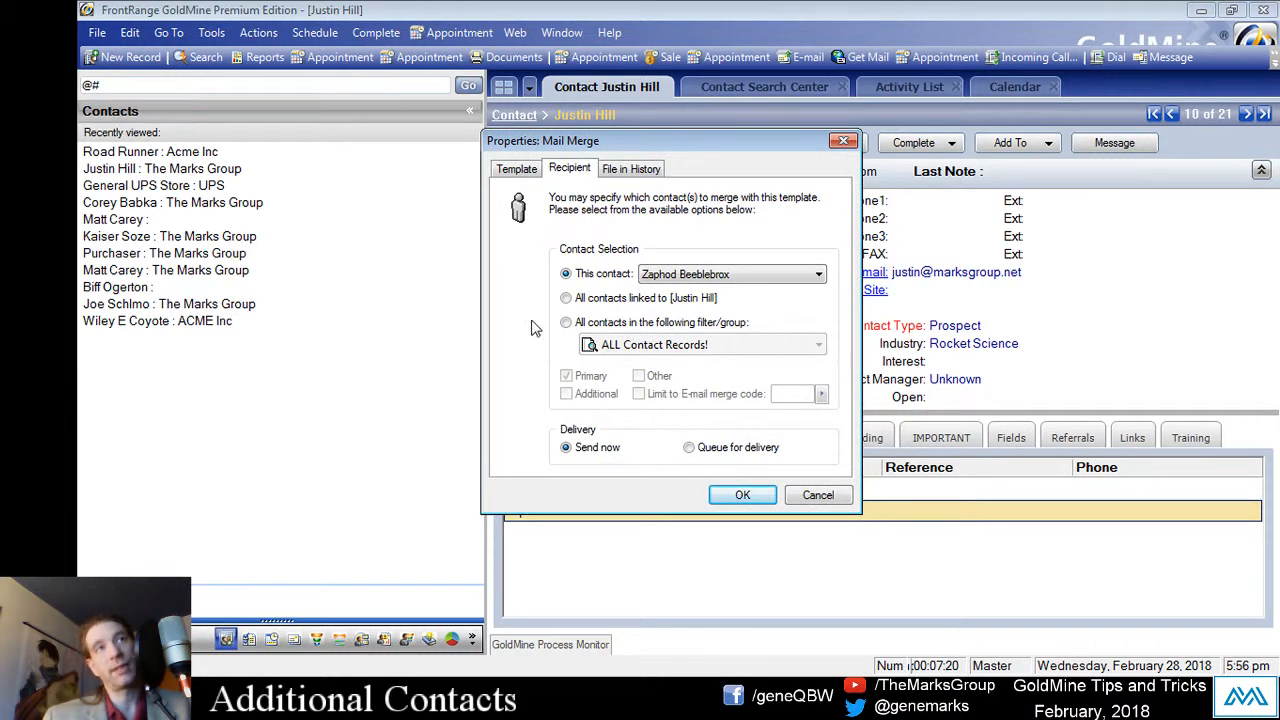
click(612, 322)
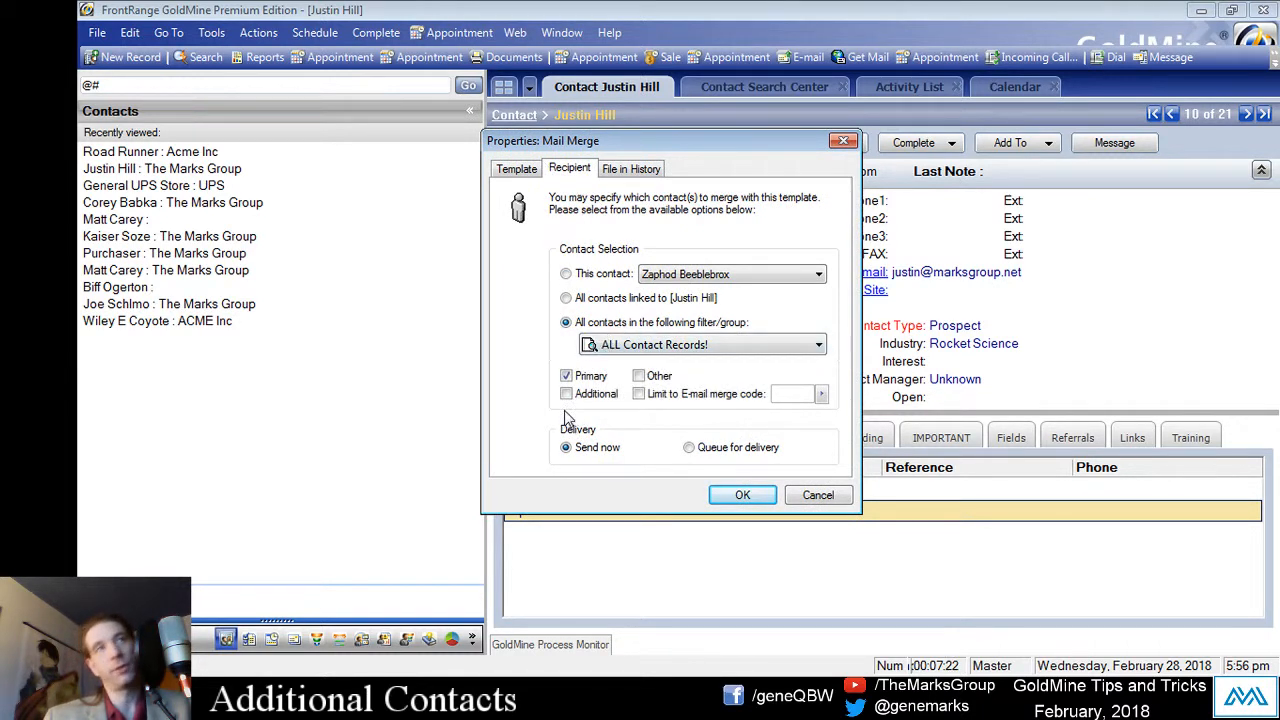
click(566, 394)
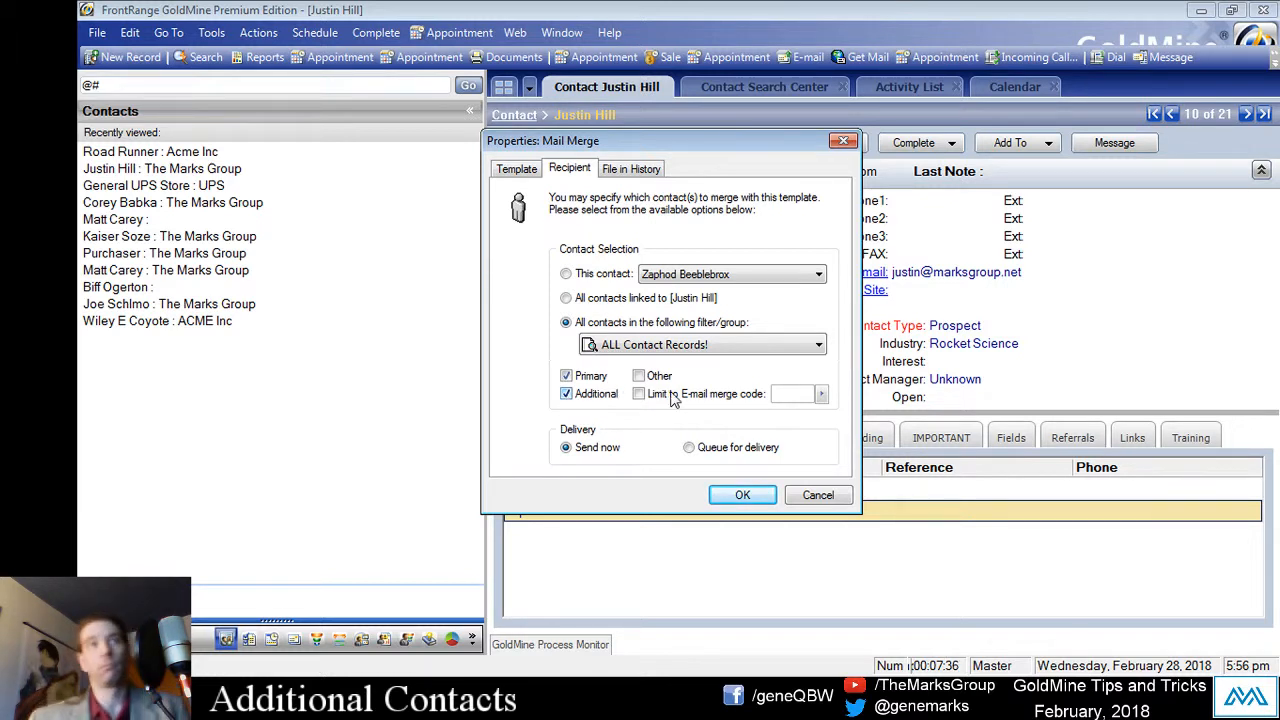
click(640, 394)
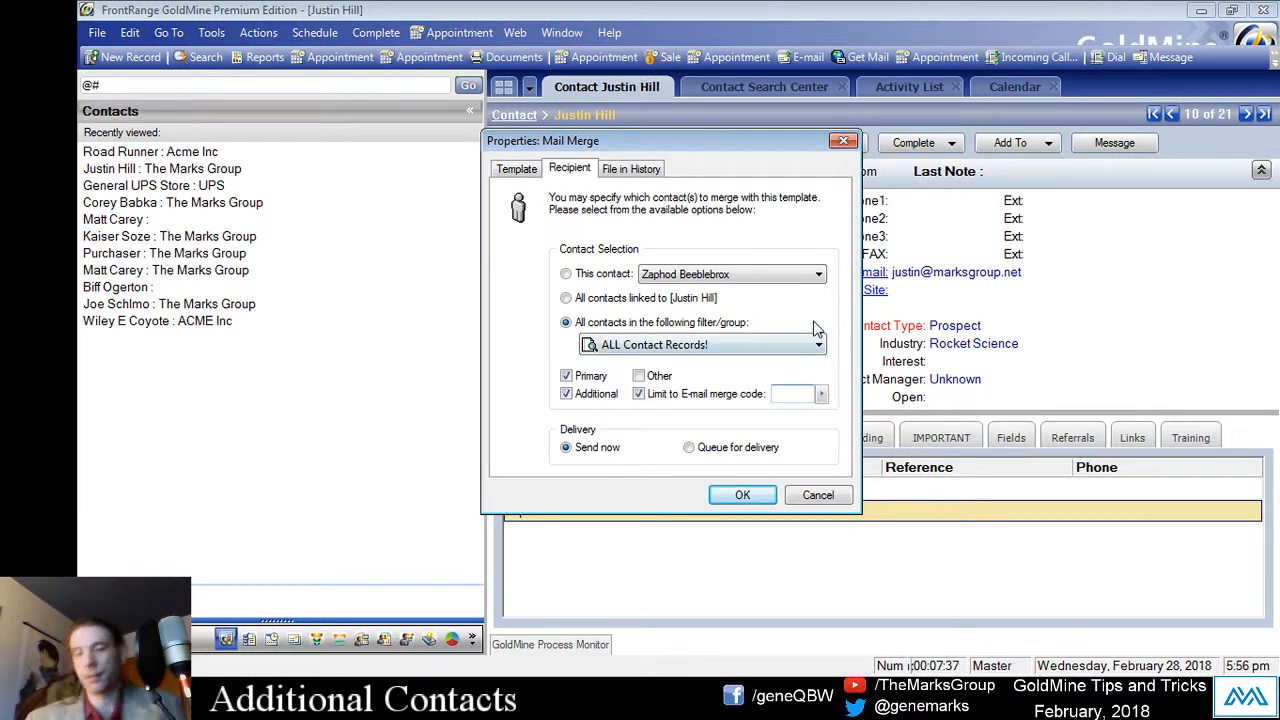
text(A)
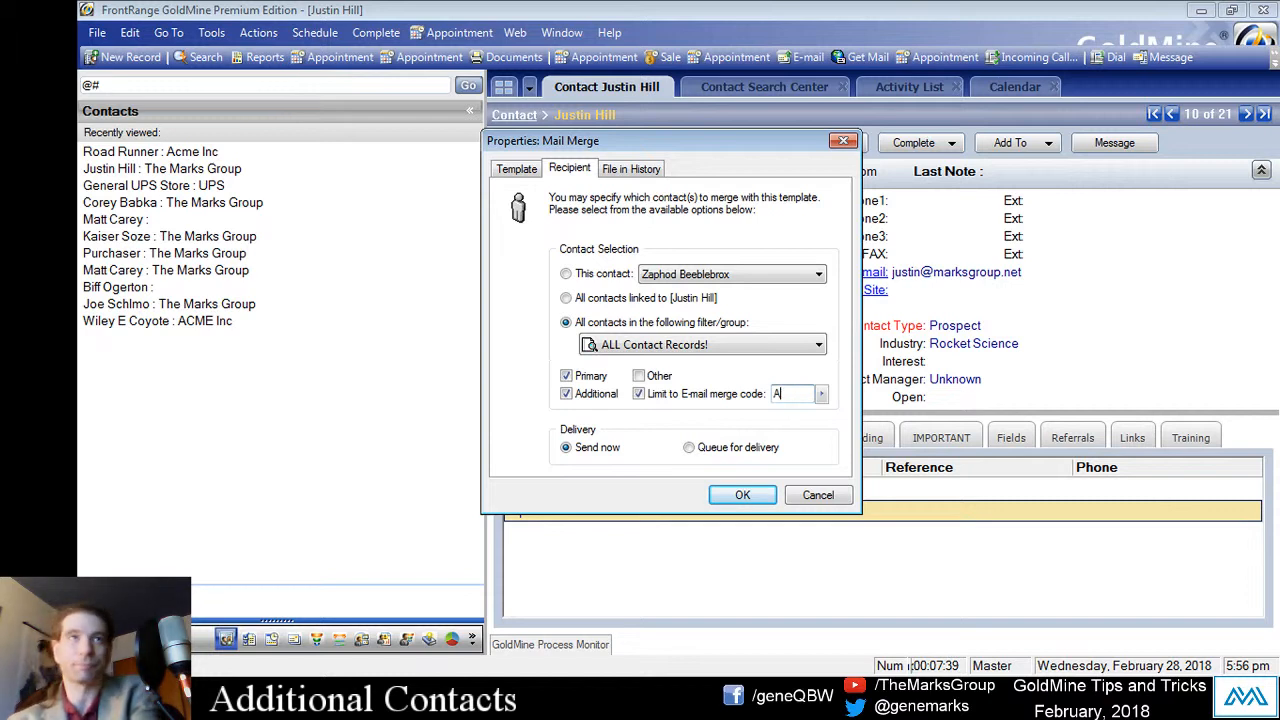
text(LESALES)
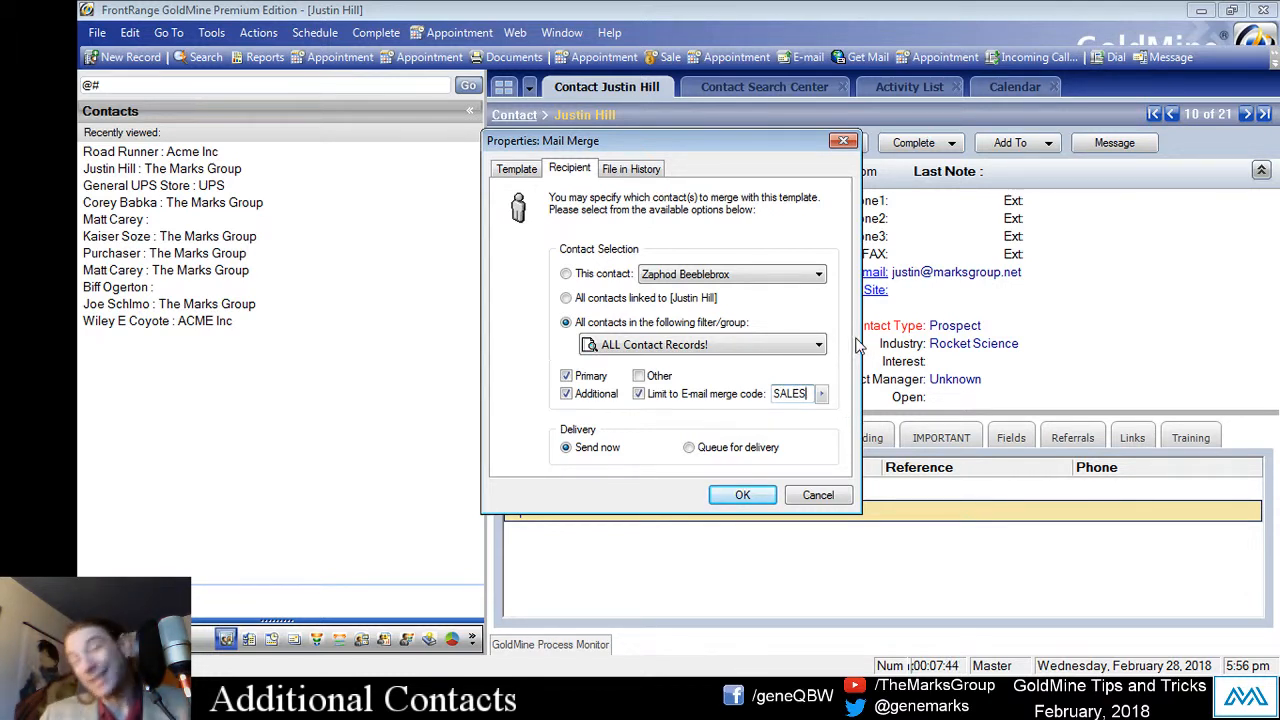
click(836, 500)
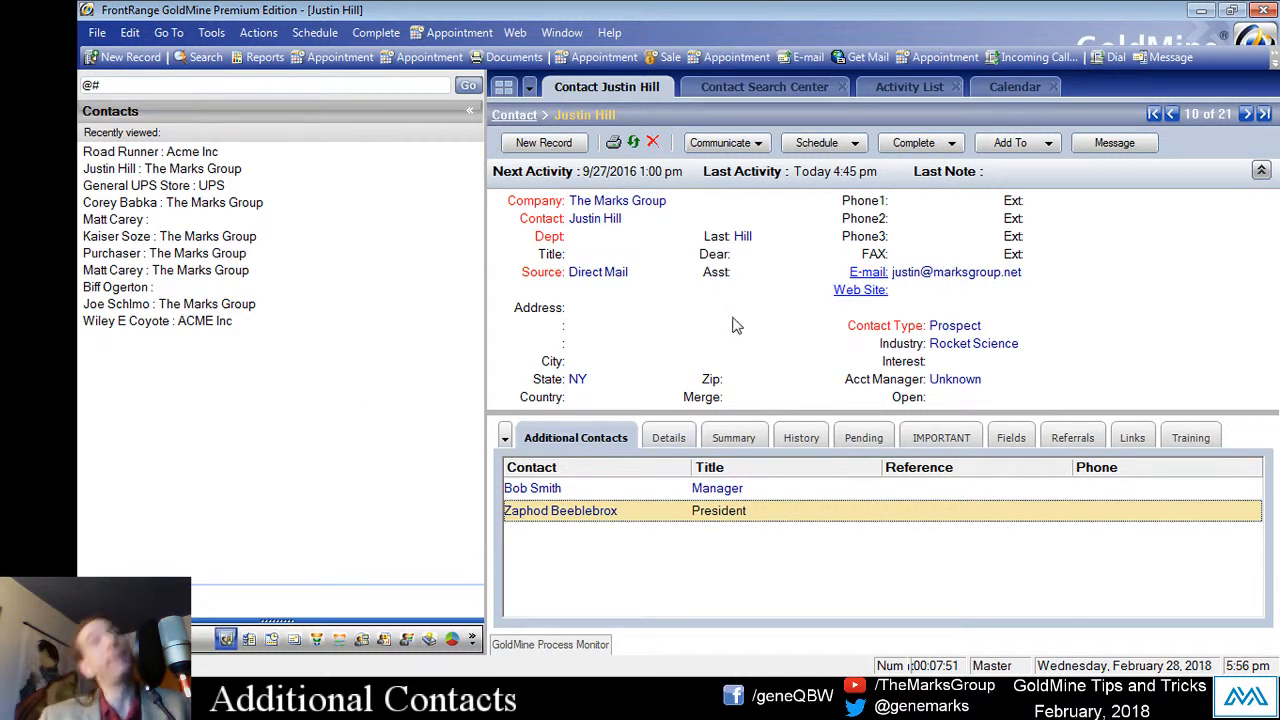
click(603, 494)
click(588, 515)
click(591, 494)
click(587, 510)
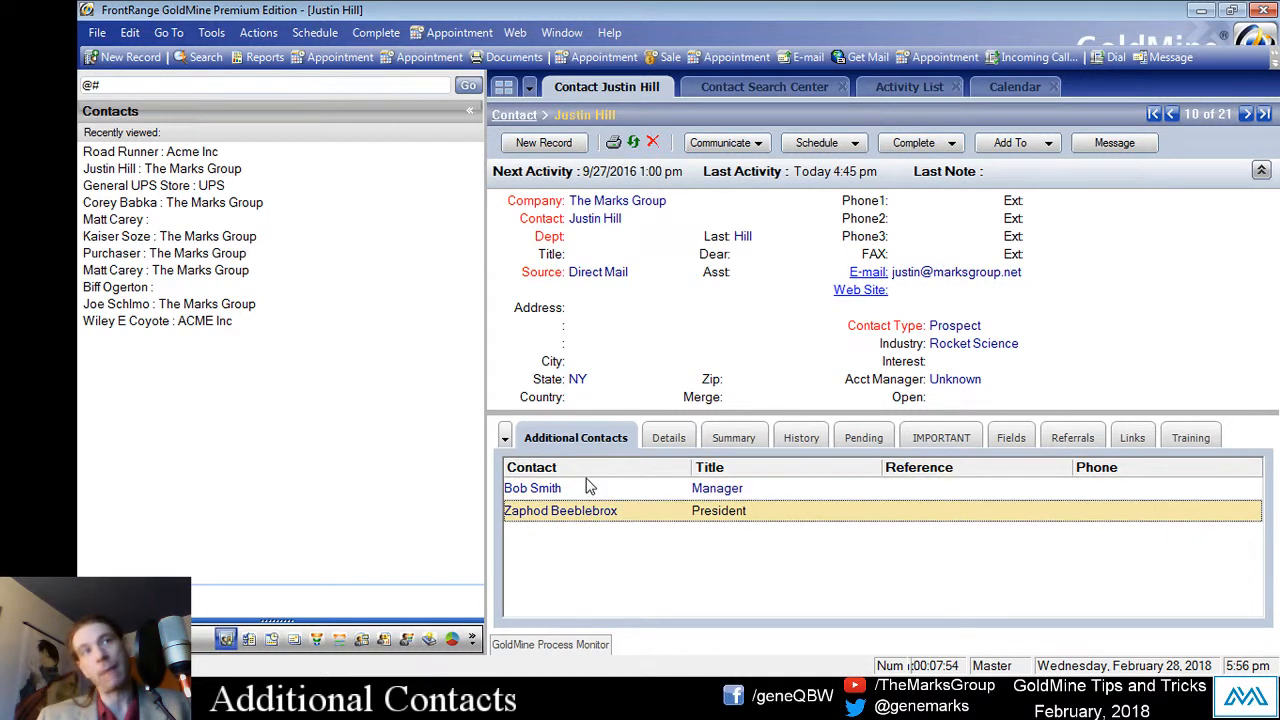
click(588, 485)
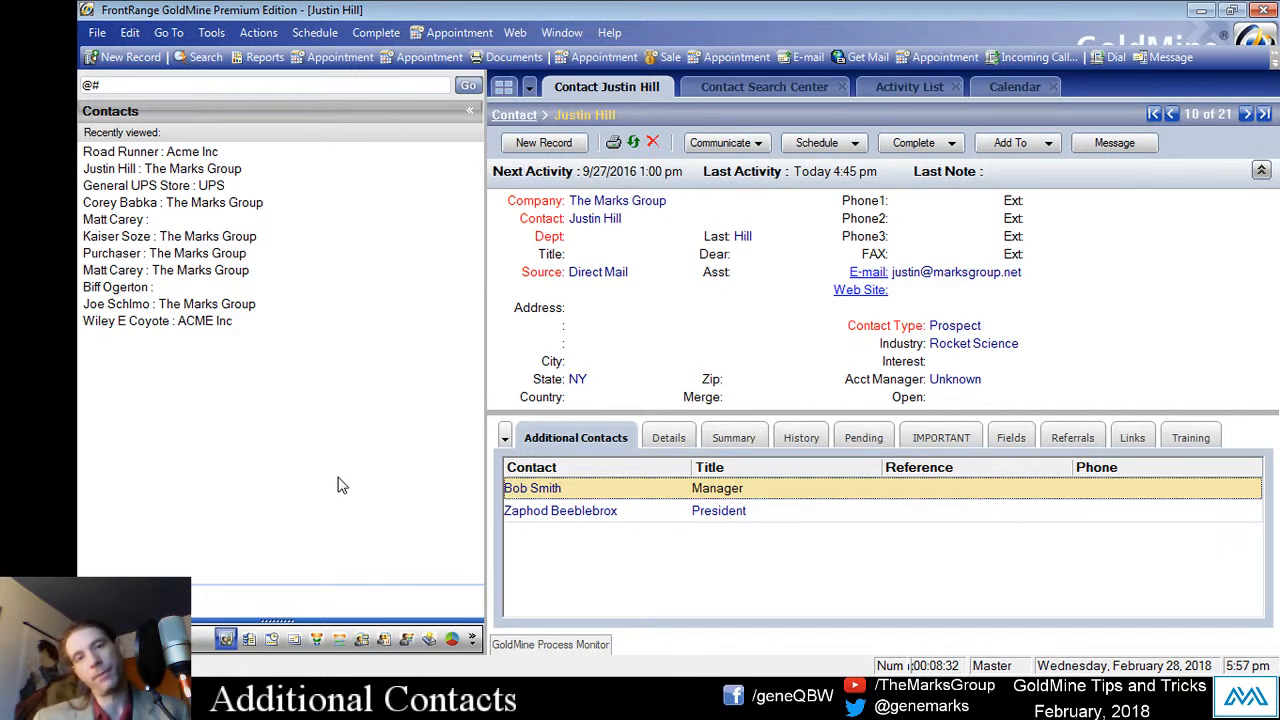
click(552, 203)
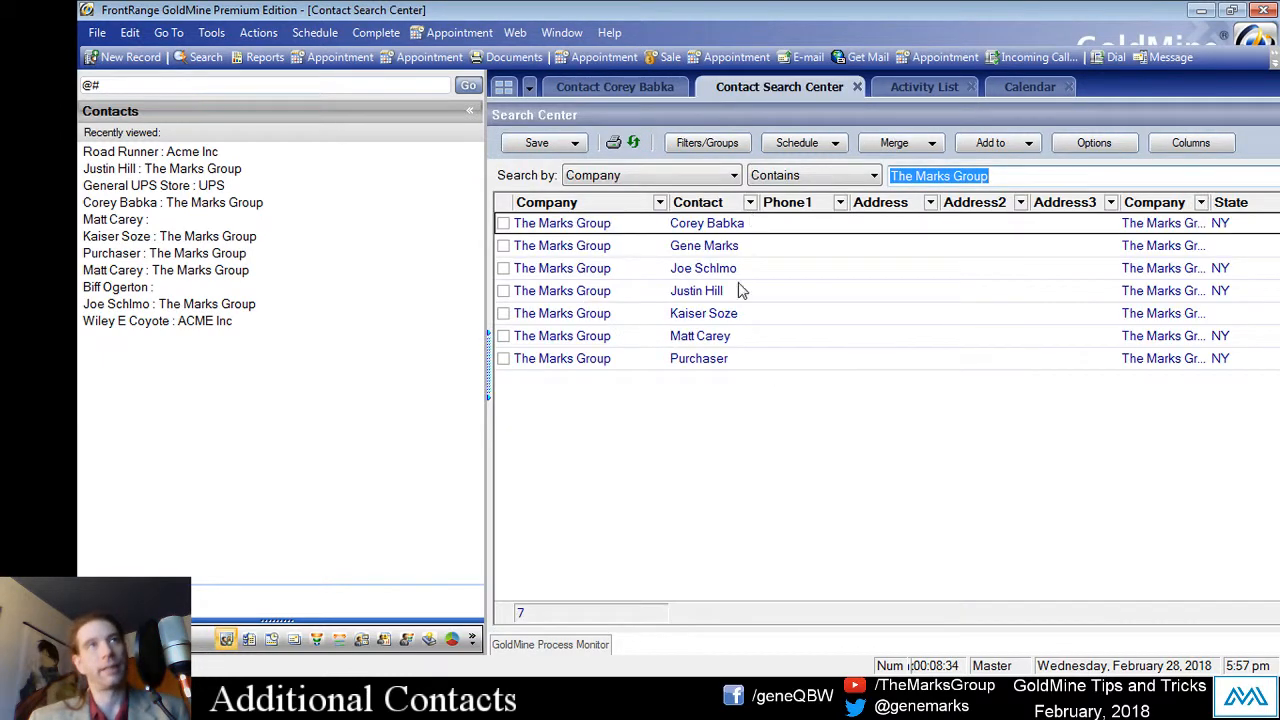
drag(692, 358, 752, 197)
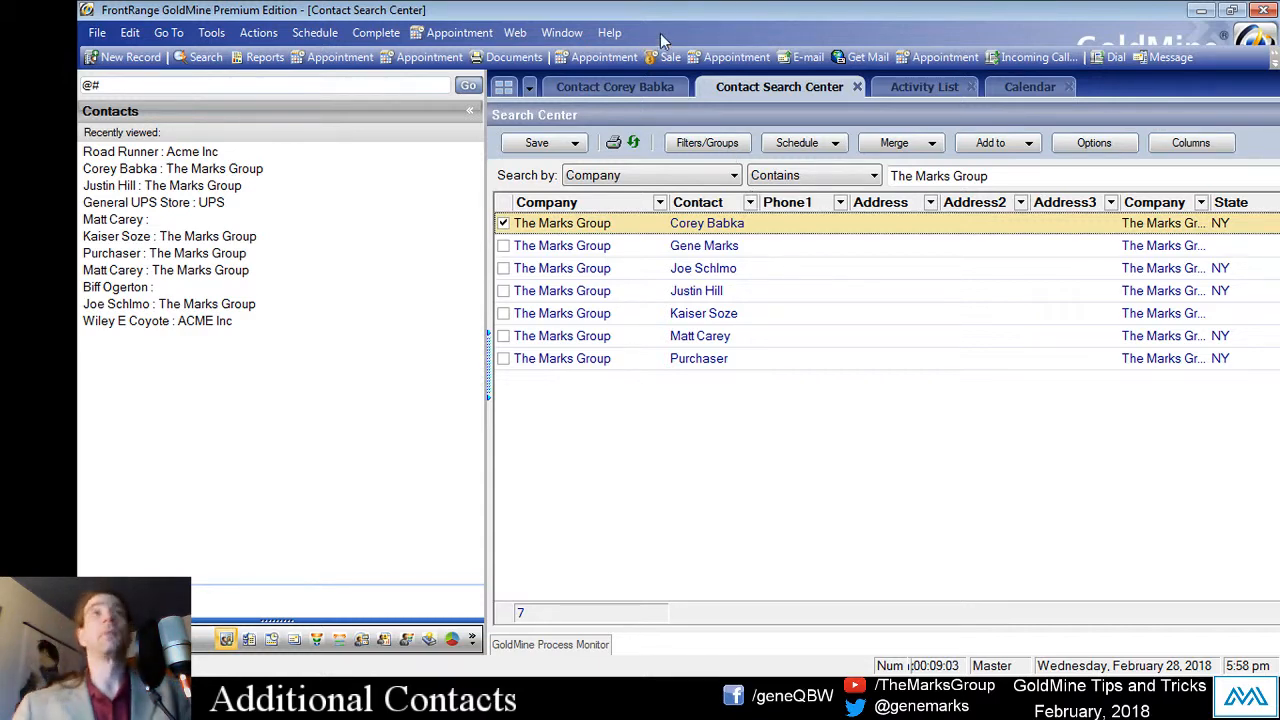
click(615, 87)
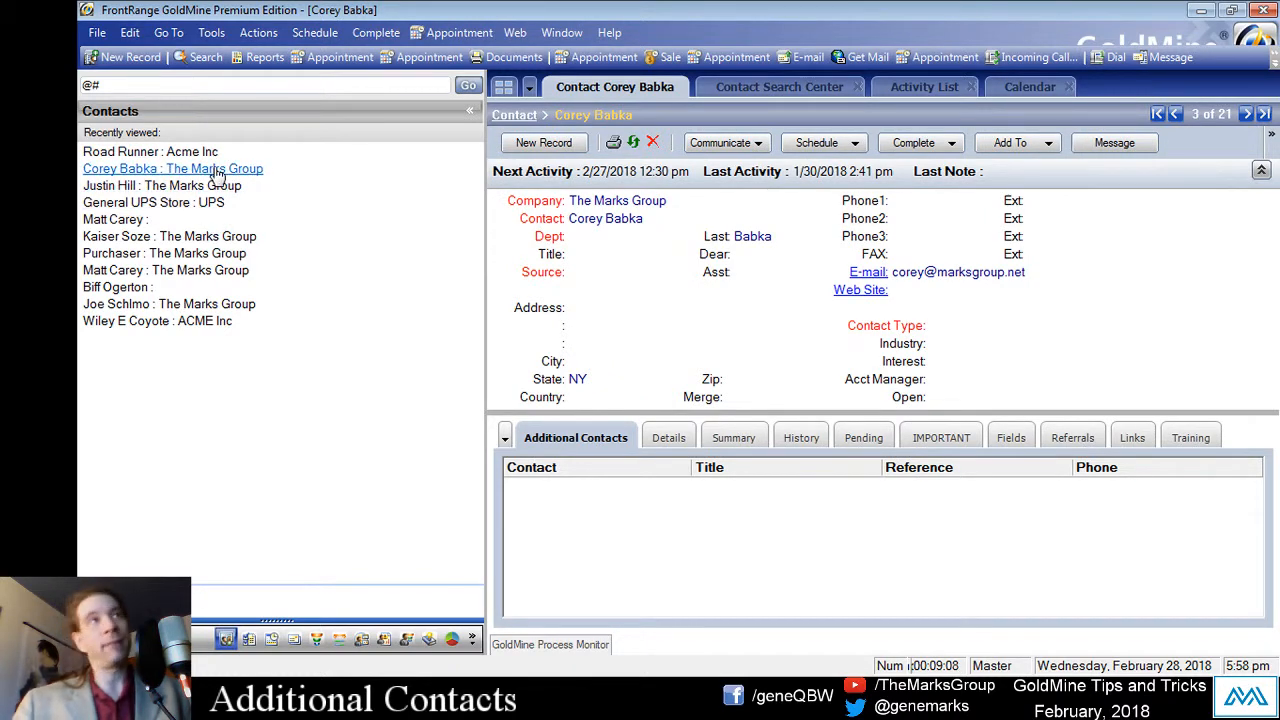
click(150, 186)
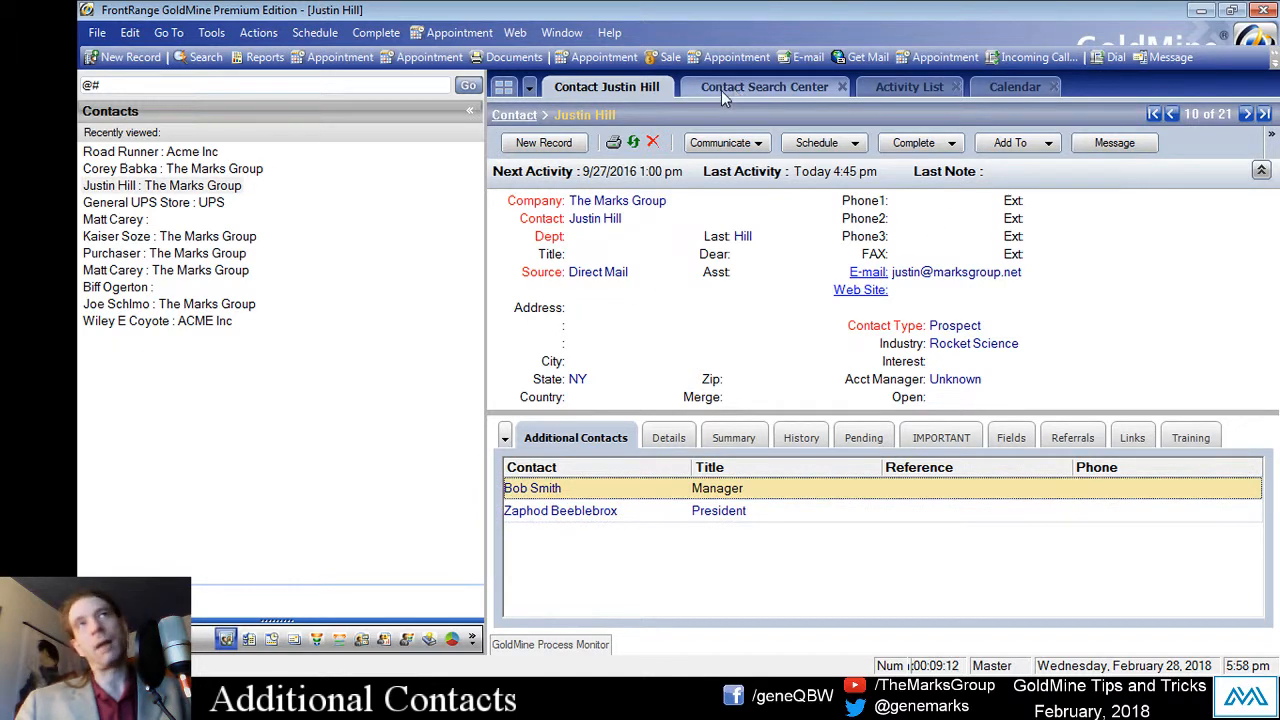
Step: Open Tools > Filters, start a new filter, browse the Build field names, then cancel
click(212, 33)
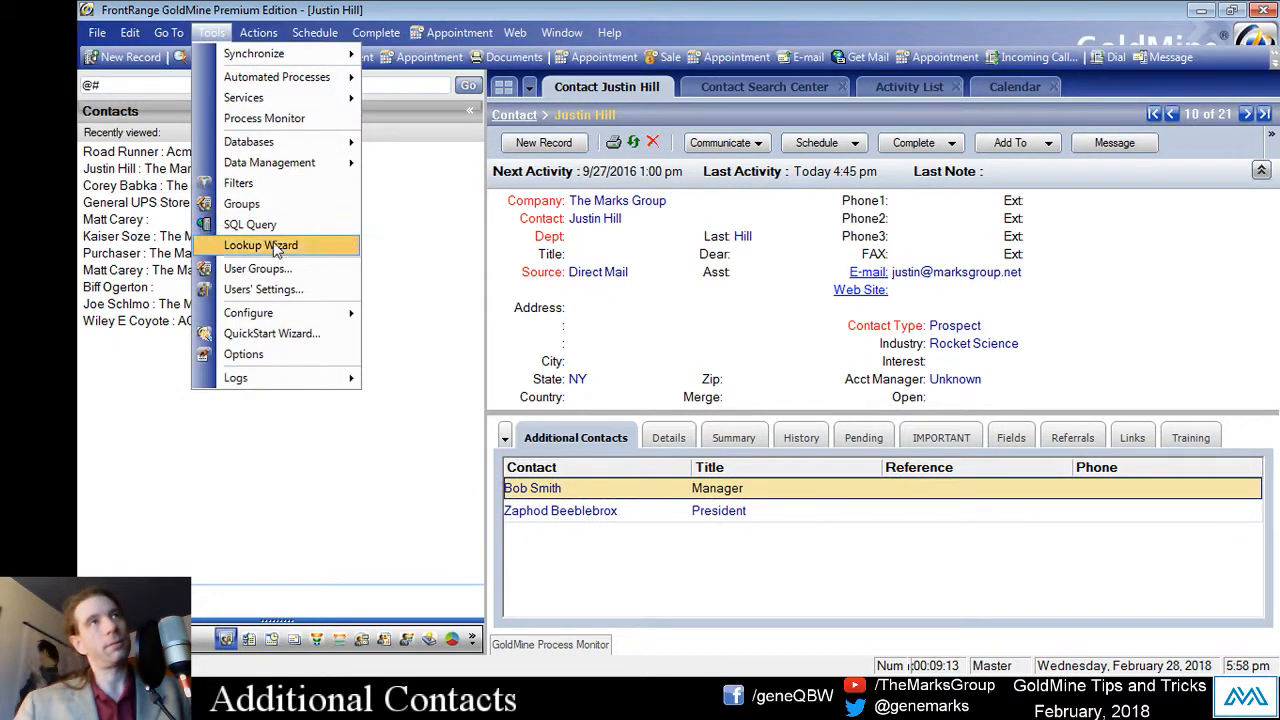
click(272, 178)
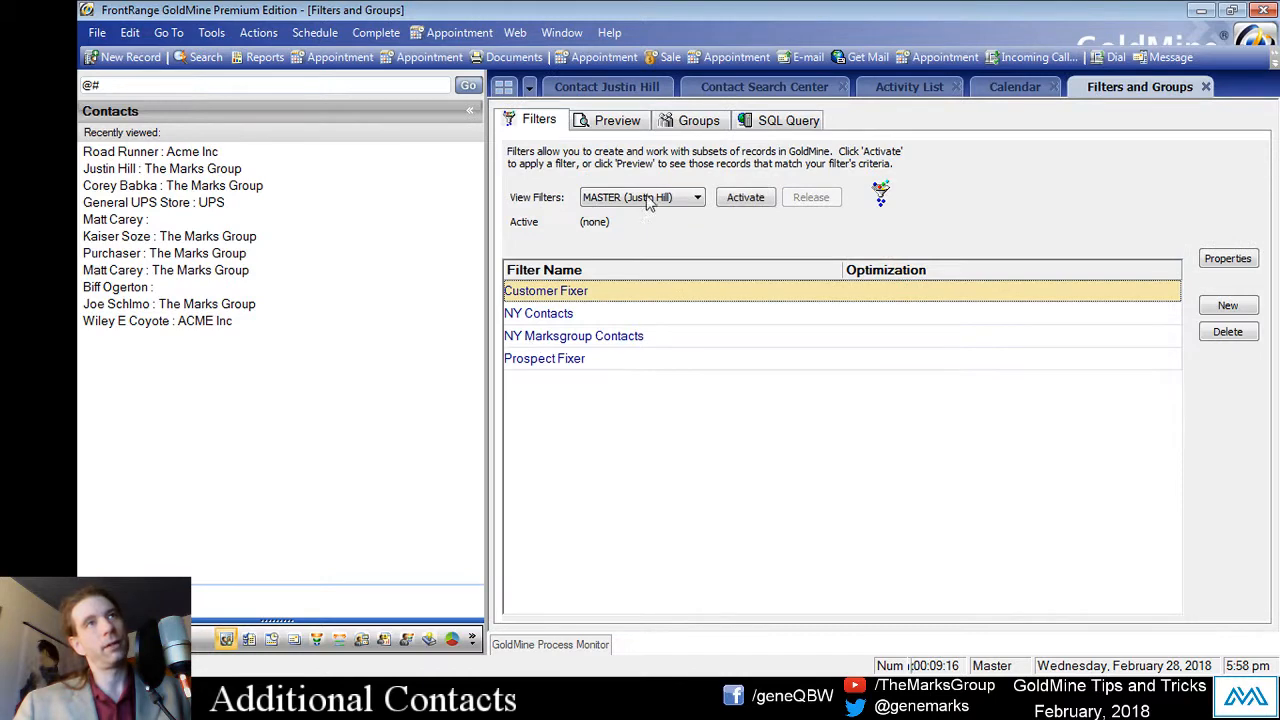
click(1226, 307)
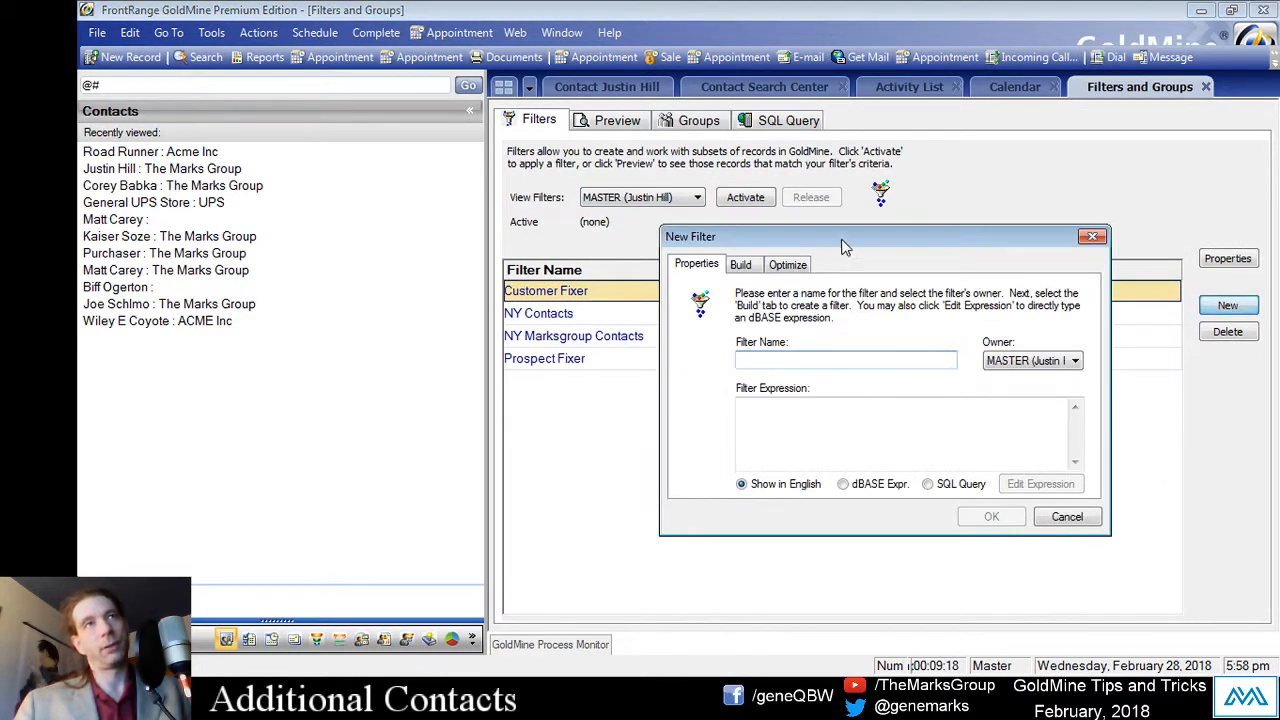
drag(838, 238, 724, 235)
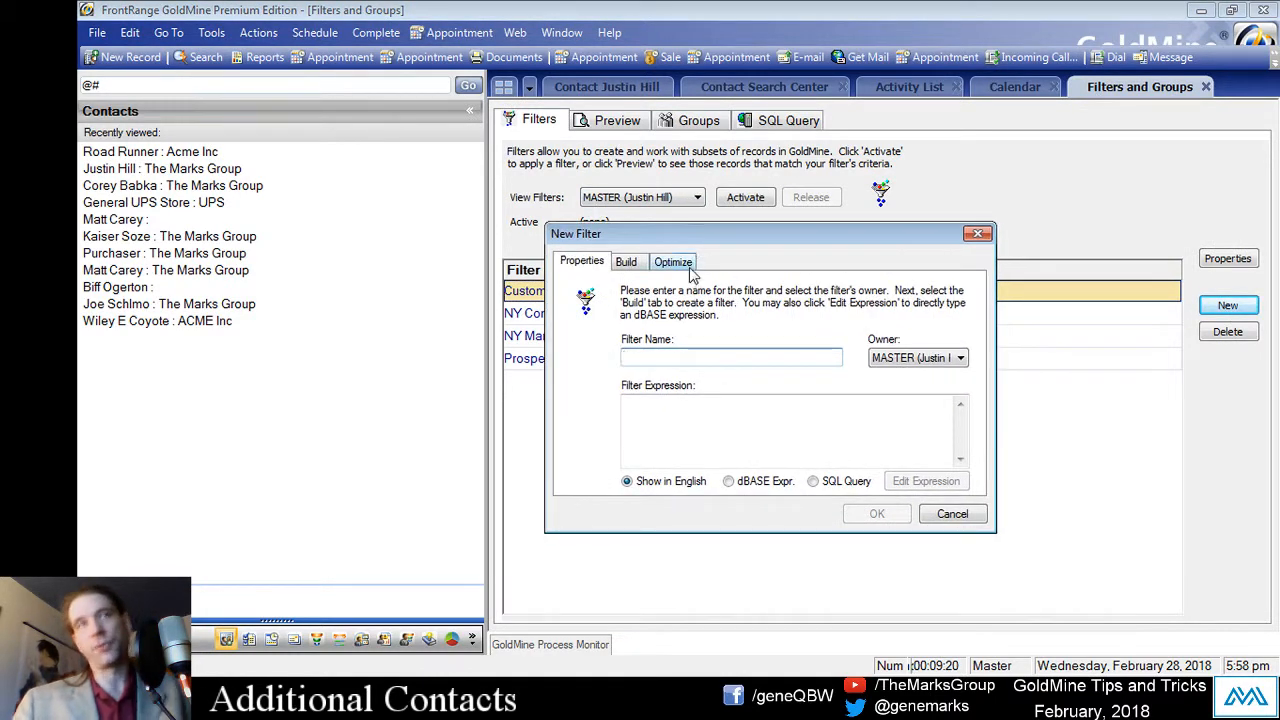
text(xfhjmxf)
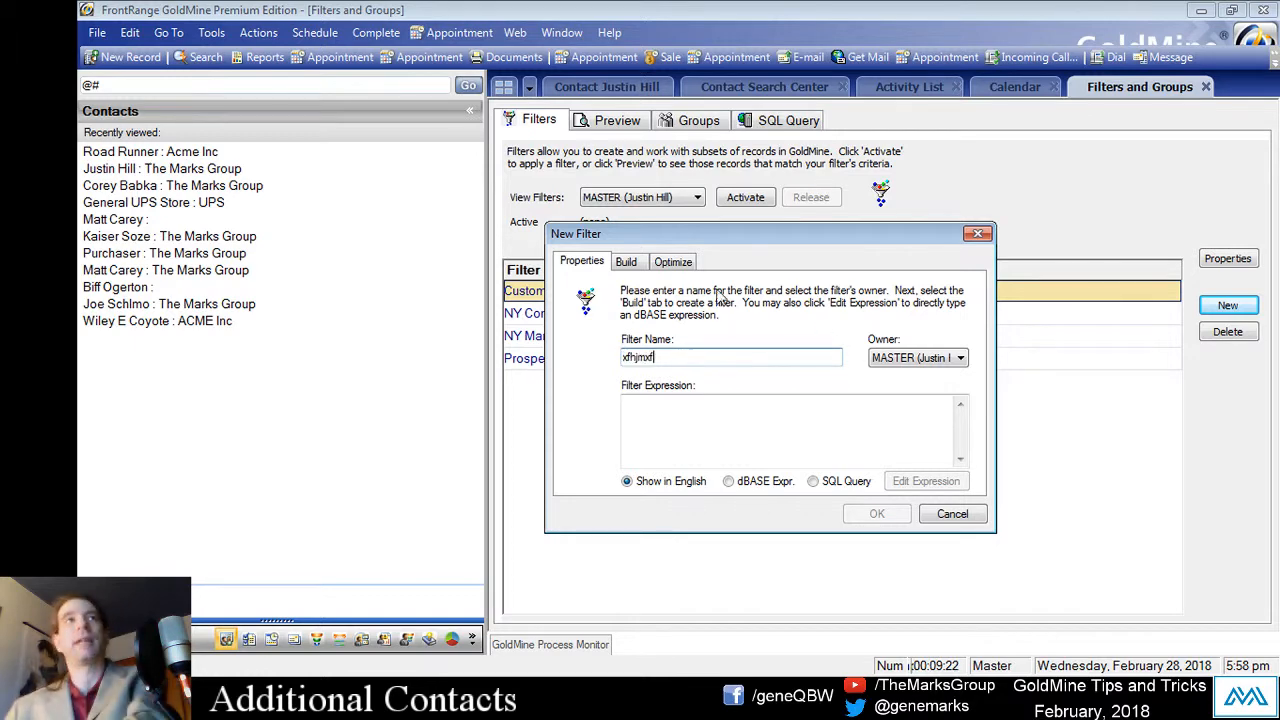
click(626, 261)
click(660, 376)
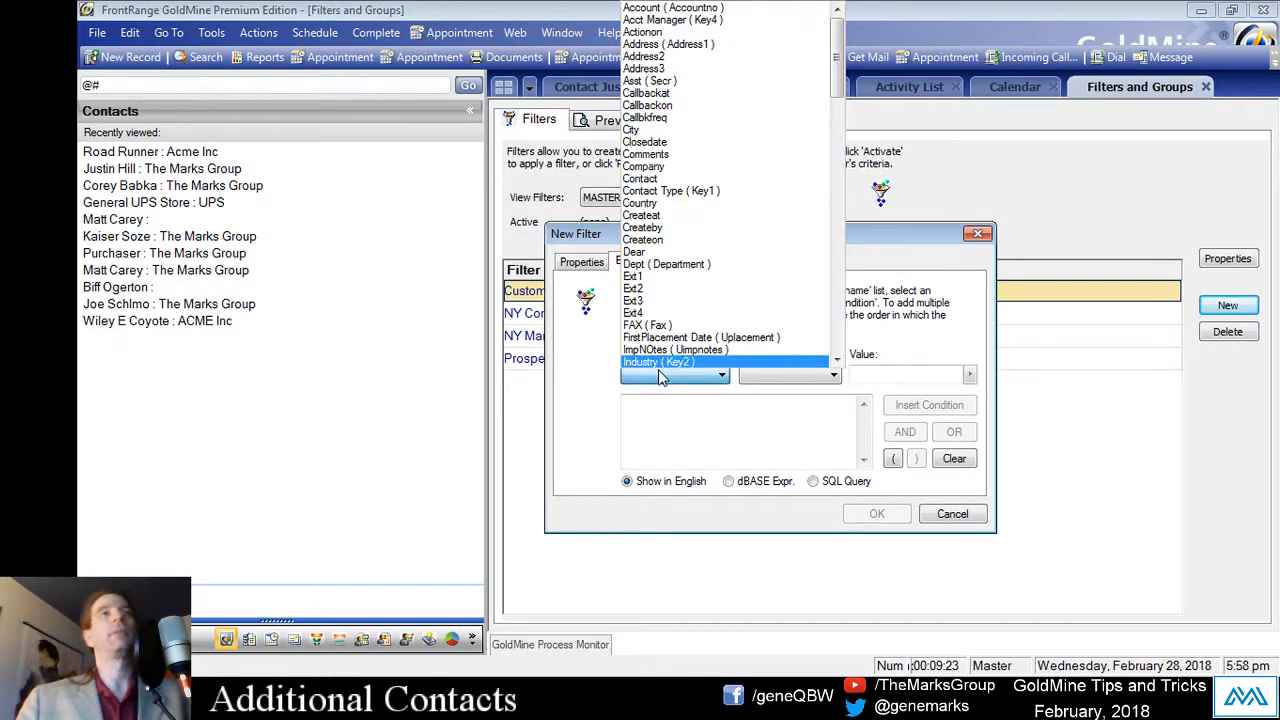
drag(843, 80, 840, 122)
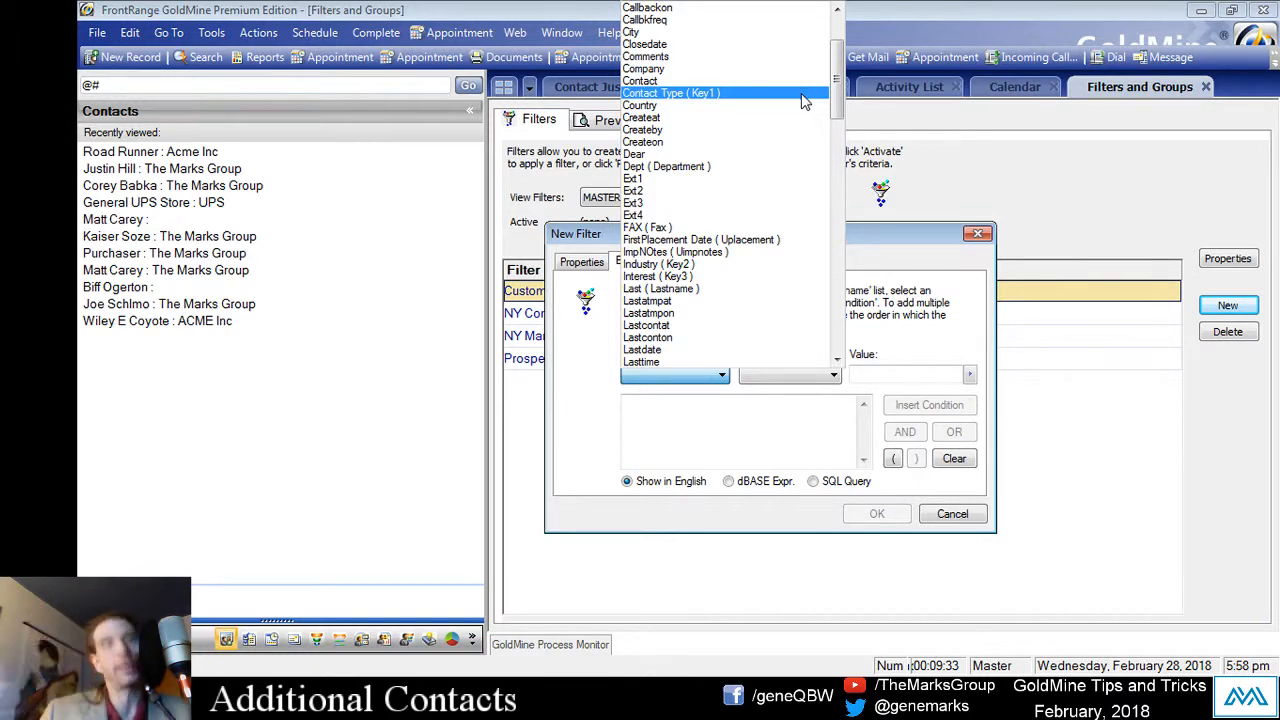
click(800, 422)
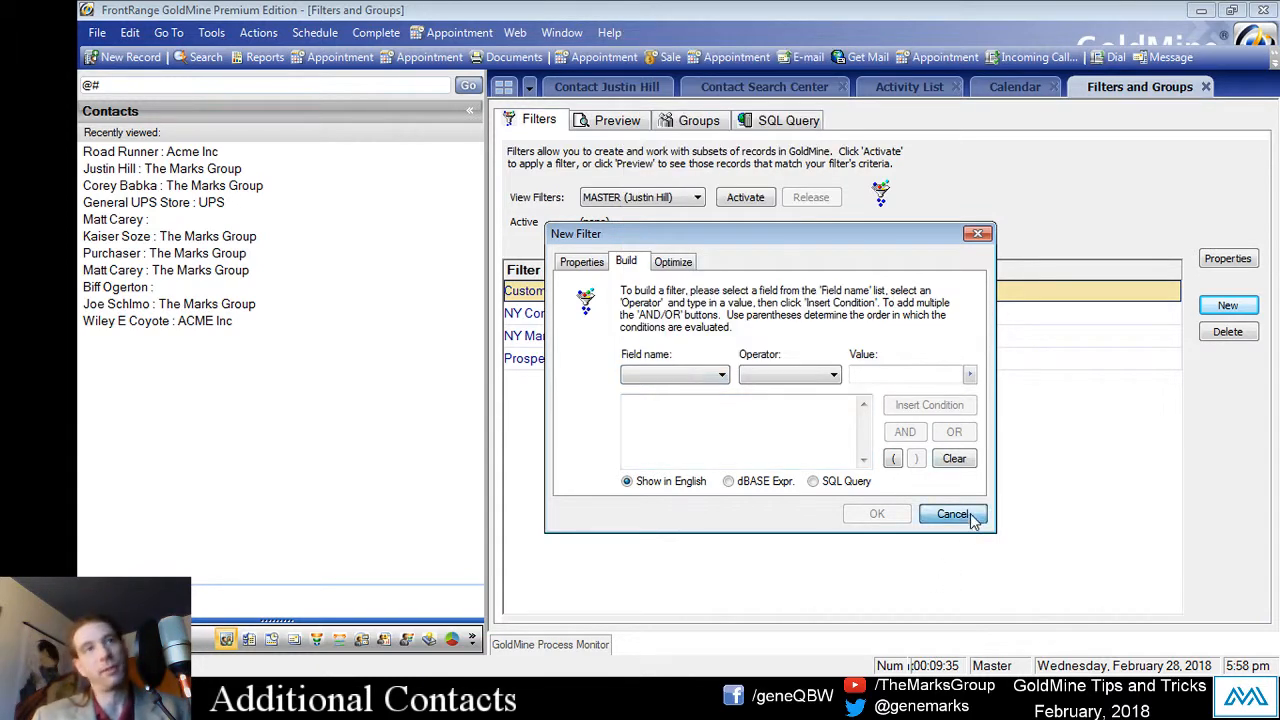
click(970, 520)
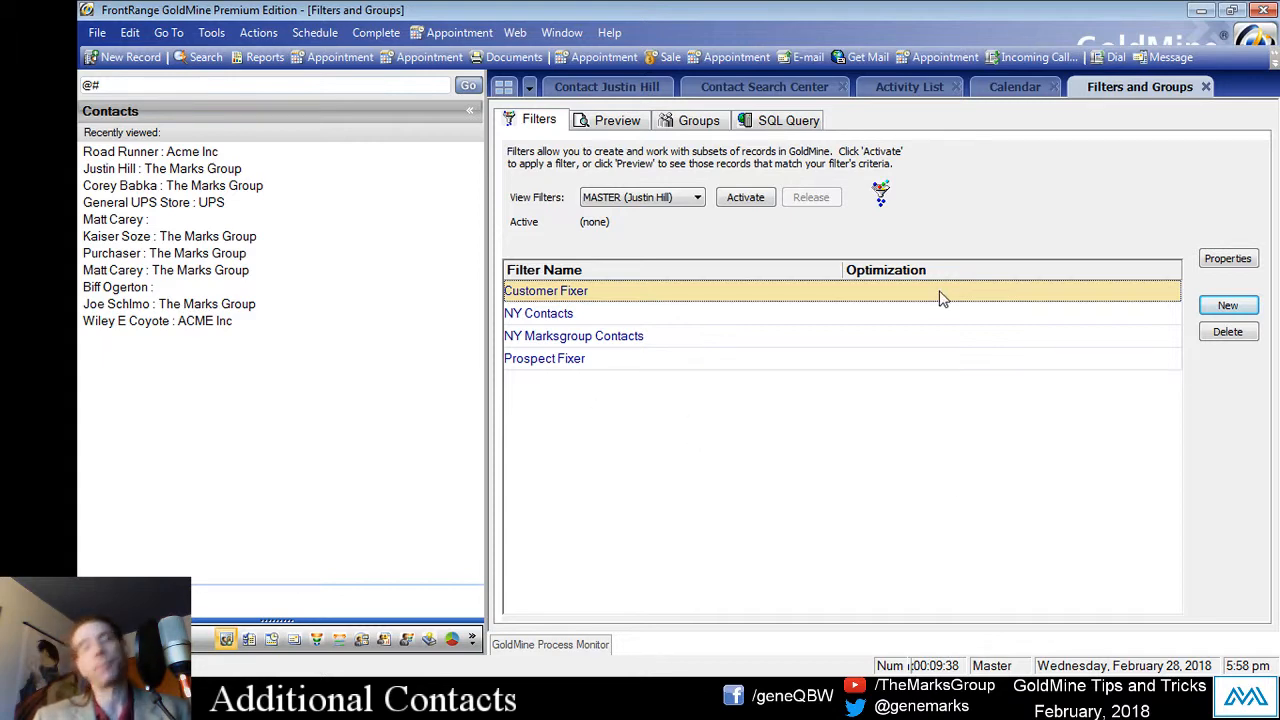
Step: Convert the Manager additional contact into its own new record, limited to that contact only
click(604, 90)
click(570, 512)
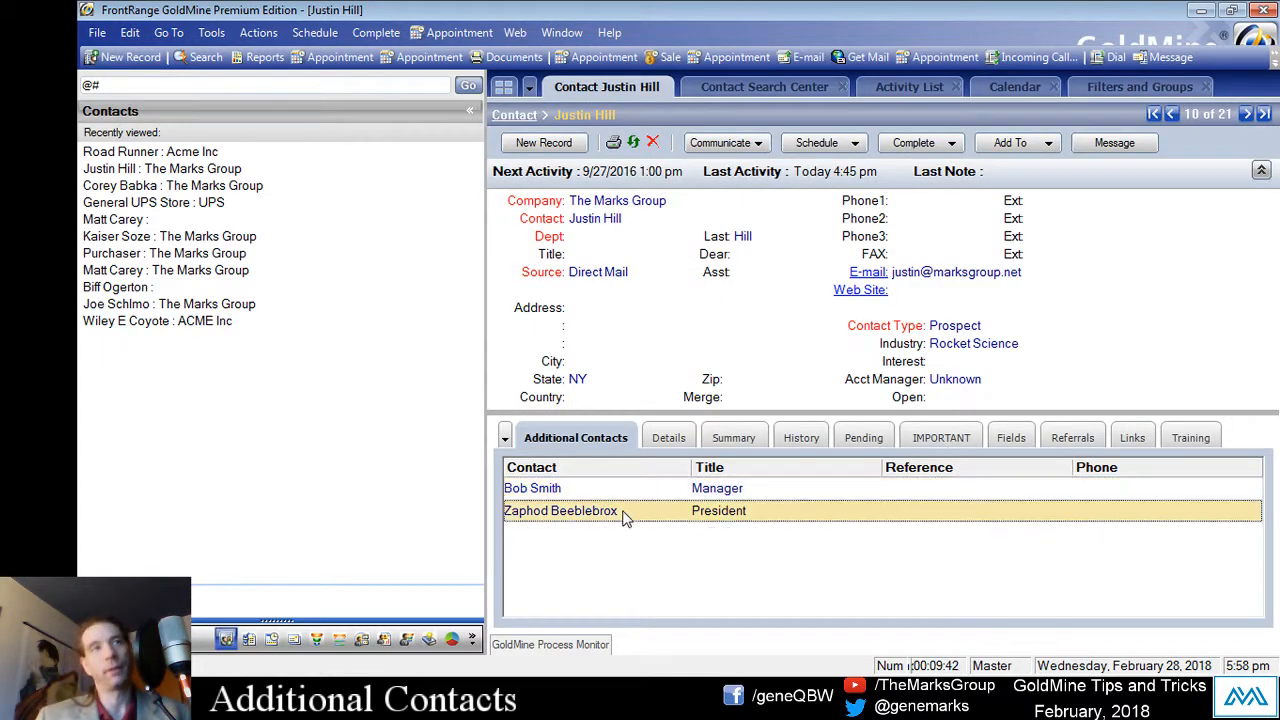
click(634, 490)
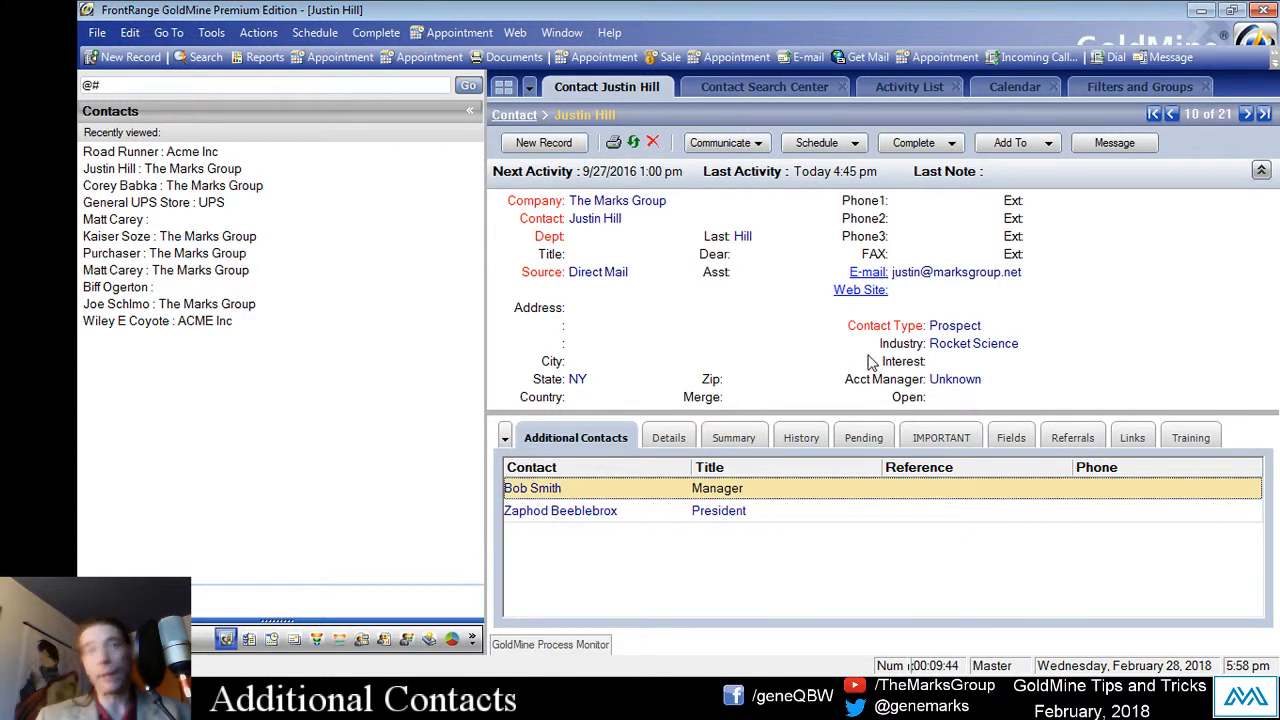
right_click(590, 492)
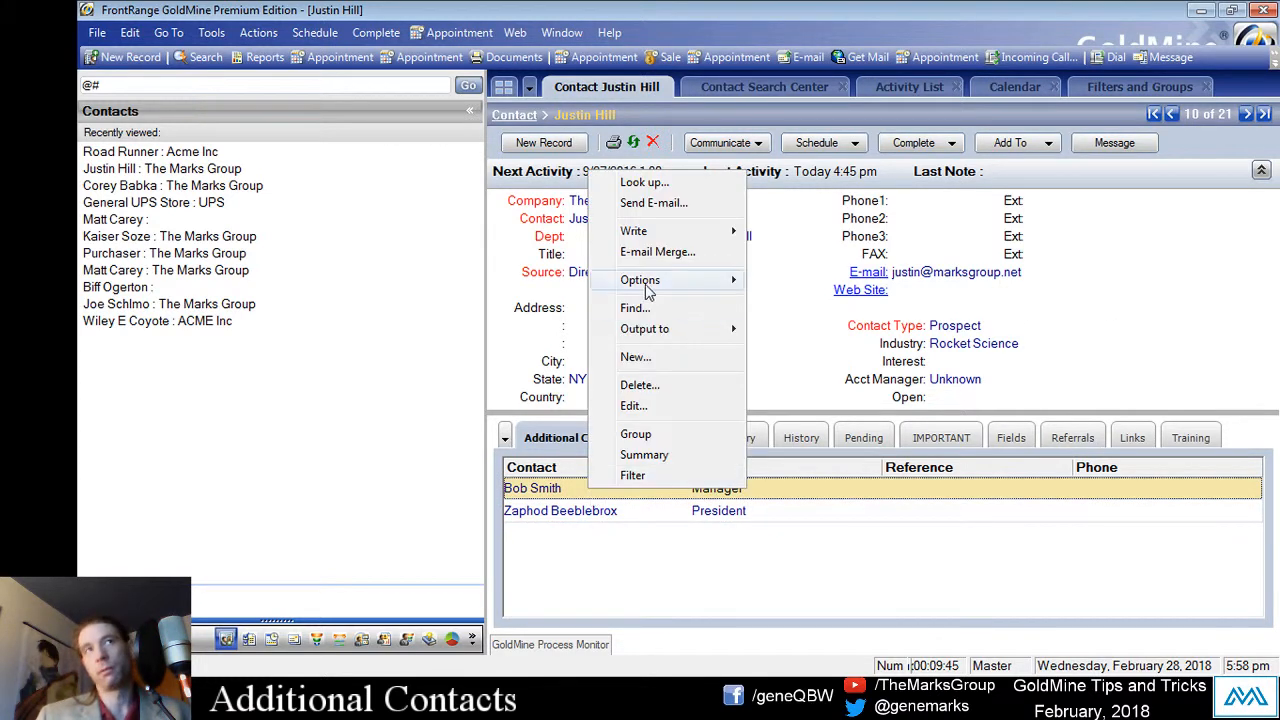
mouse_move(646, 288)
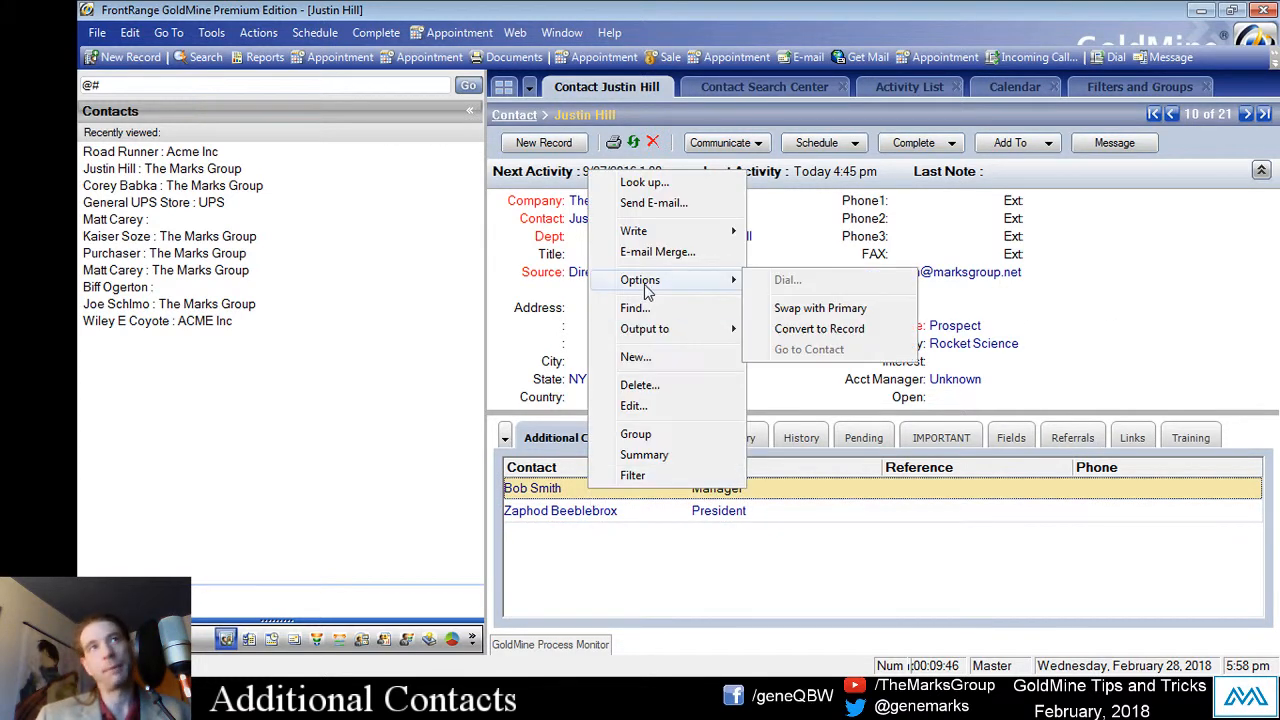
click(830, 329)
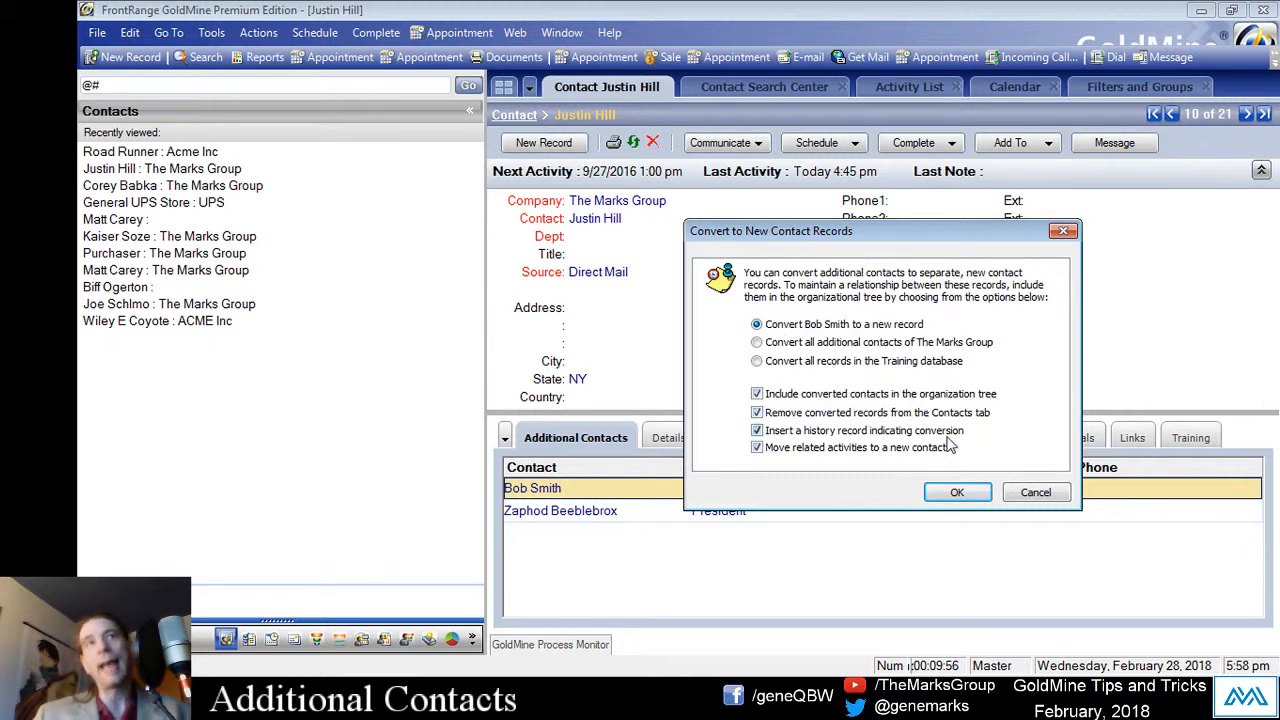
click(875, 345)
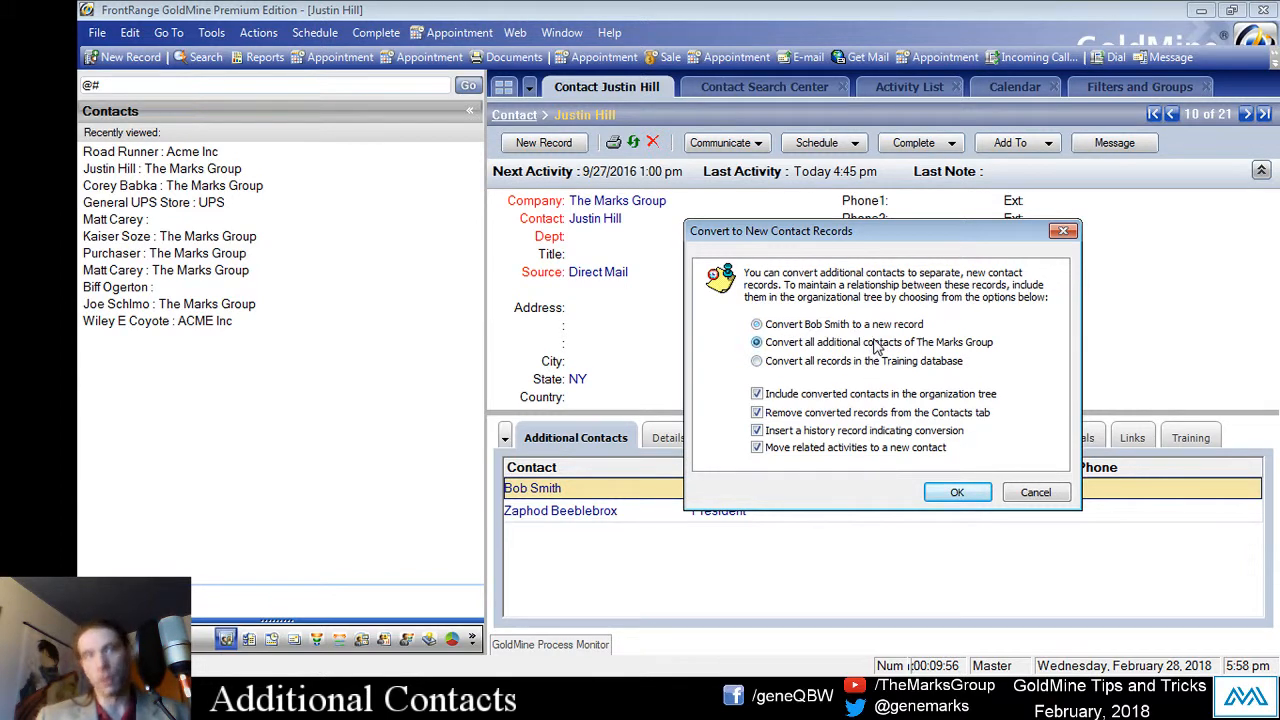
click(867, 362)
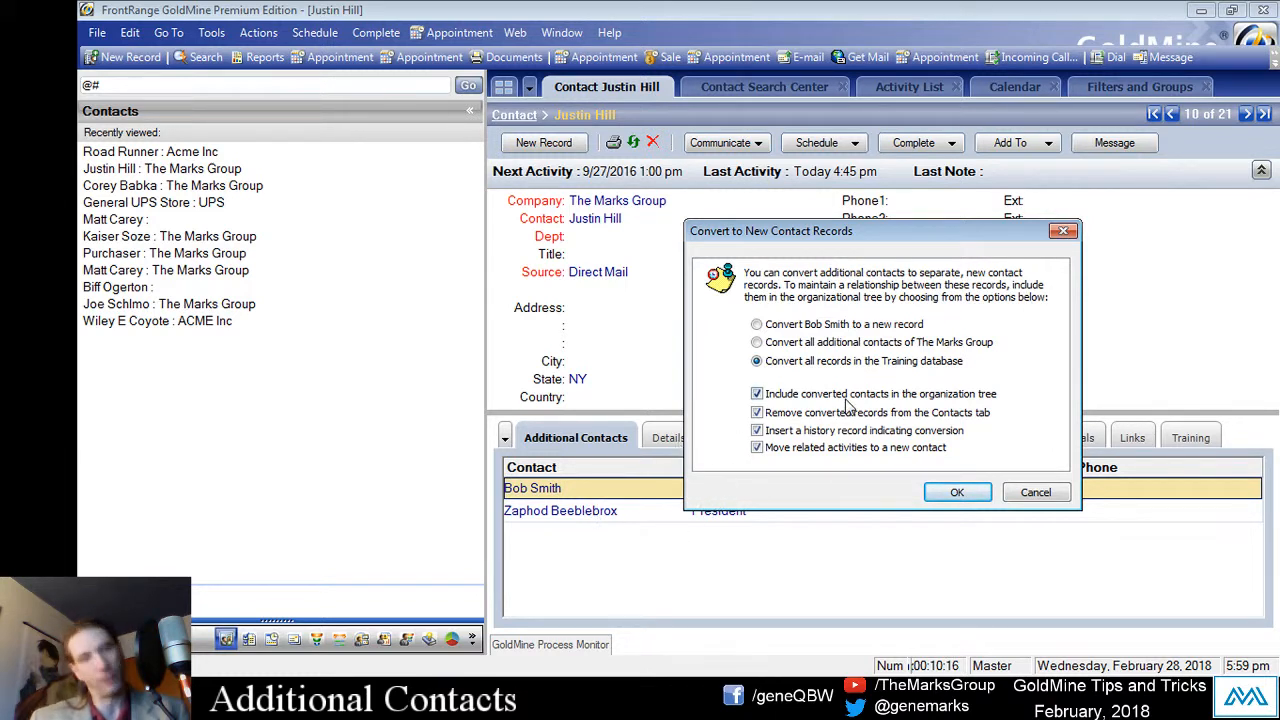
click(812, 326)
click(957, 492)
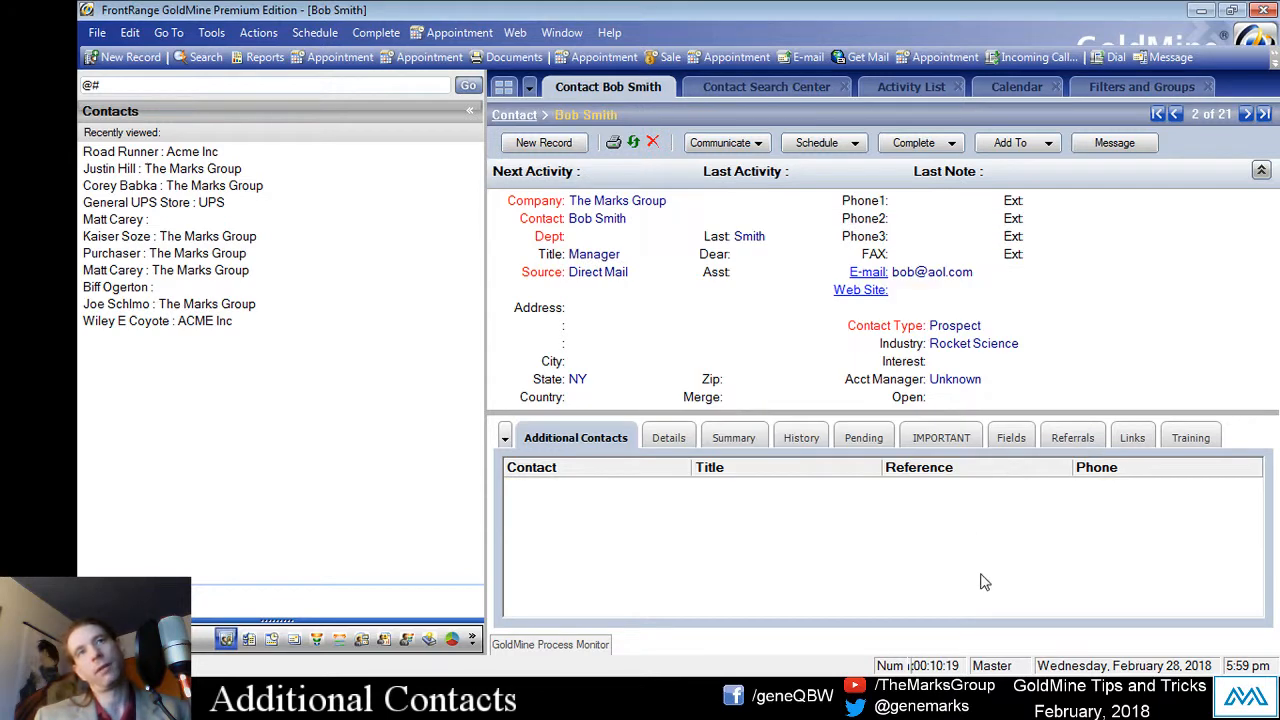
click(550, 200)
click(586, 224)
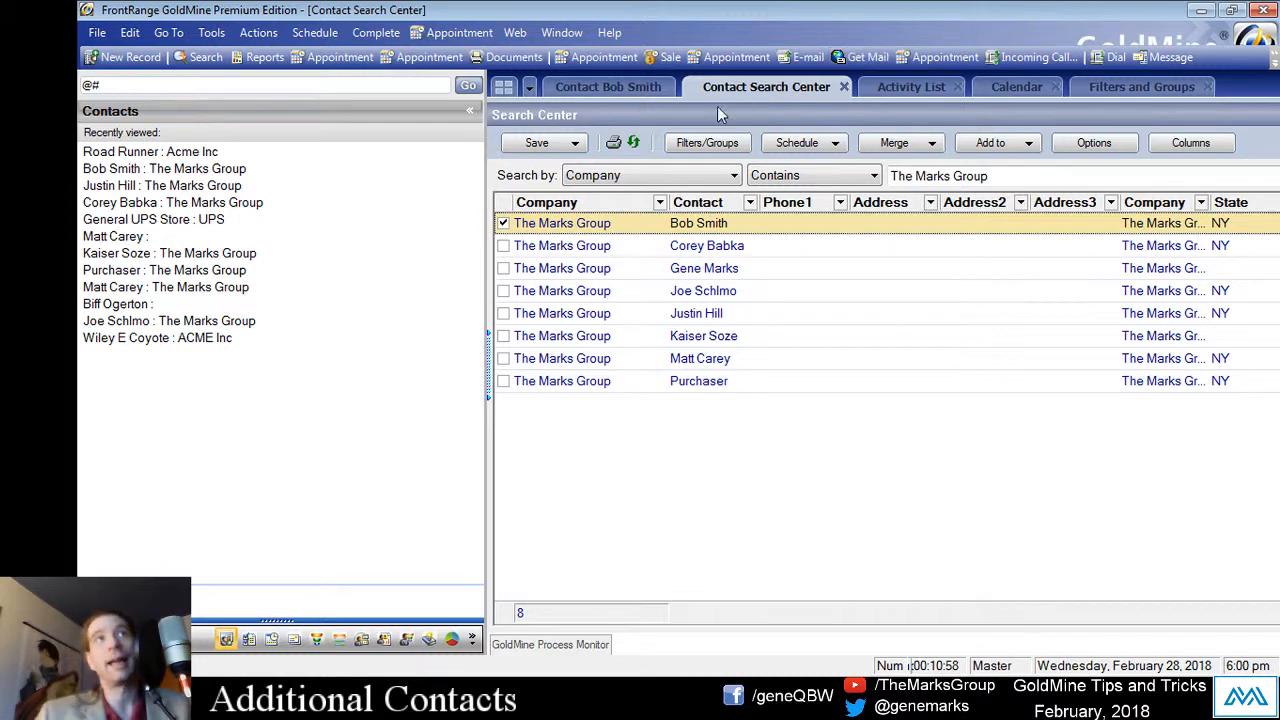
click(608, 87)
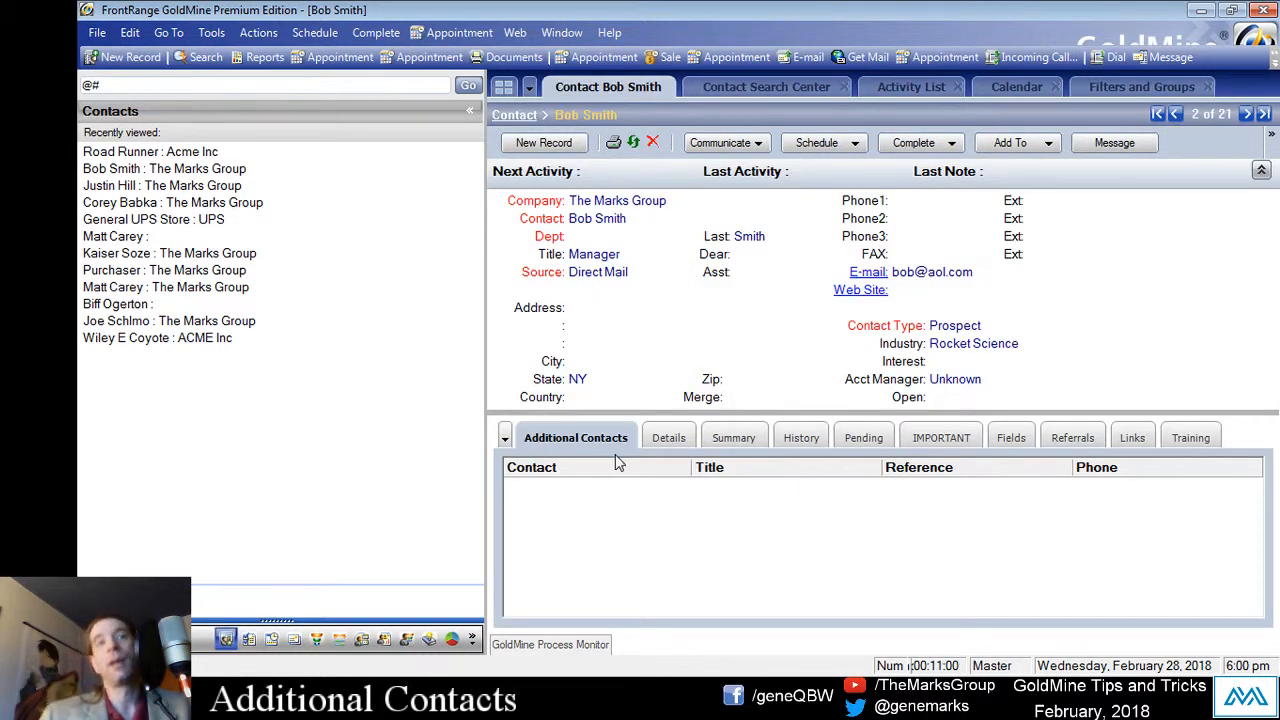